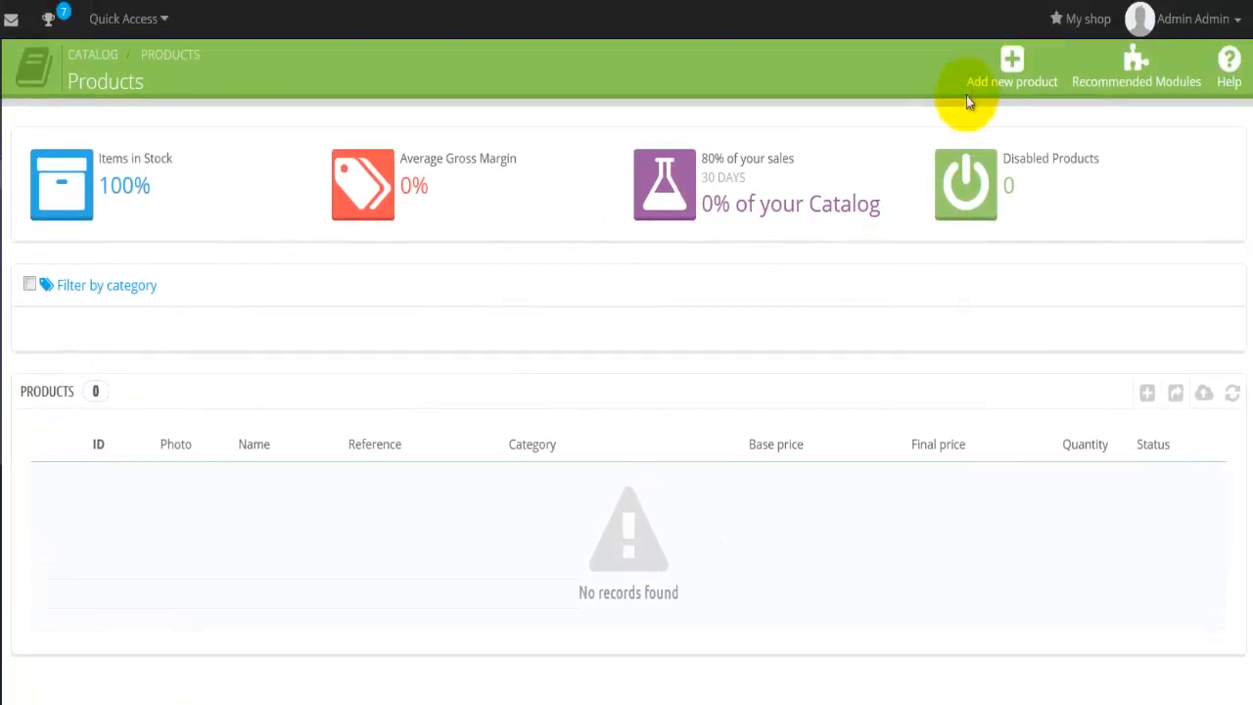
Start a new product and review the fields of its Information form, from barcodes through descriptions and tags
{"action": "left_click", "coordinate": [1029, 61]}
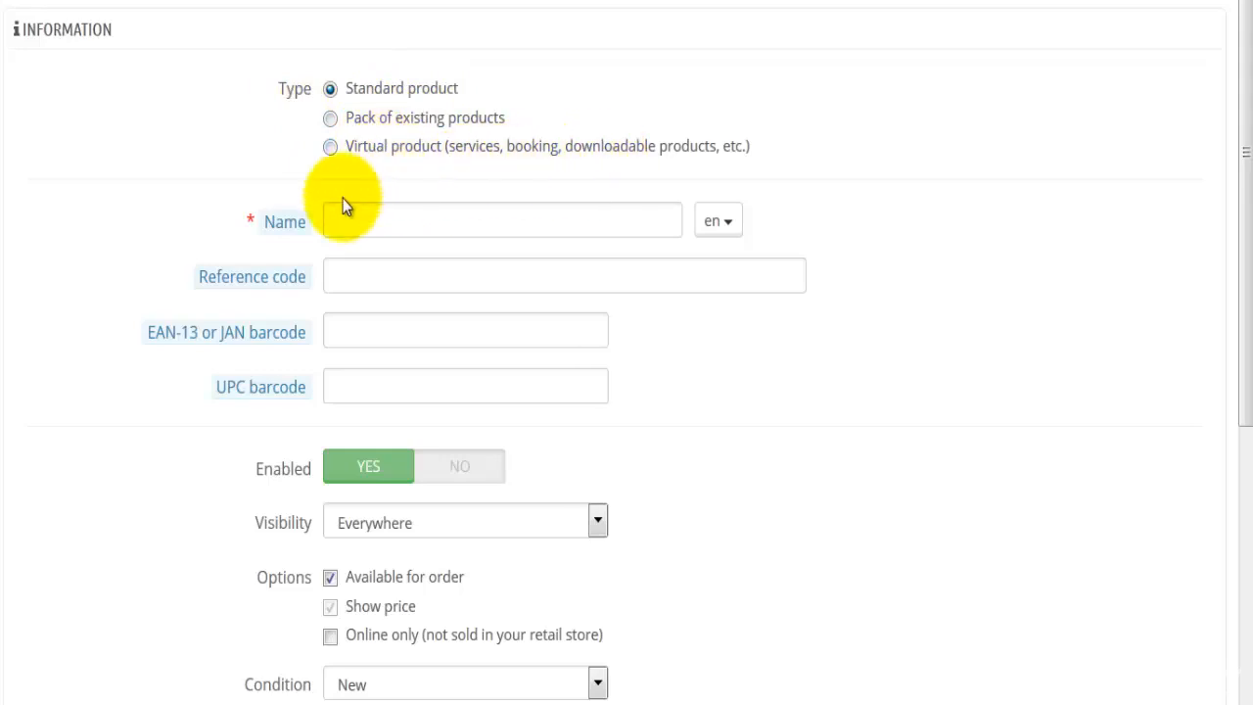
{"action": "left_click", "coordinate": [358, 218]}
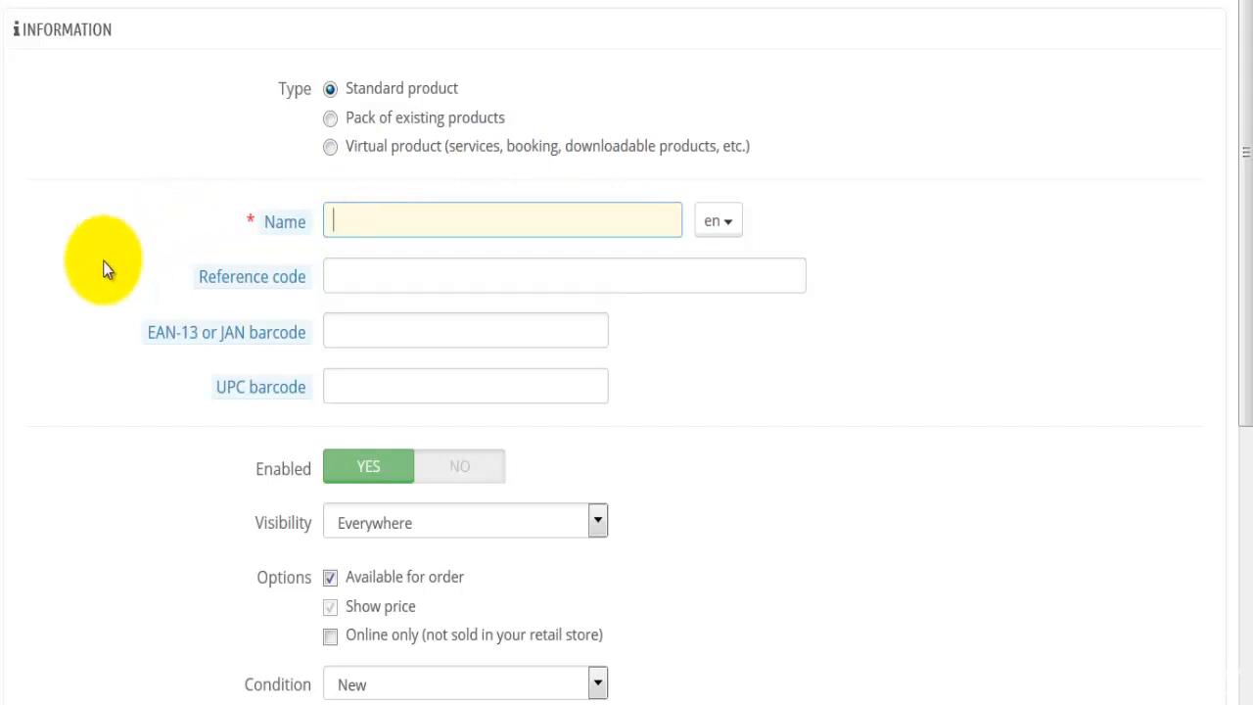
{"action": "scroll", "coordinate": [359, 187], "scroll_direction": "down", "scroll_amount": 2}
{"action": "left_click", "coordinate": [392, 132]}
{"action": "left_click", "coordinate": [385, 184]}
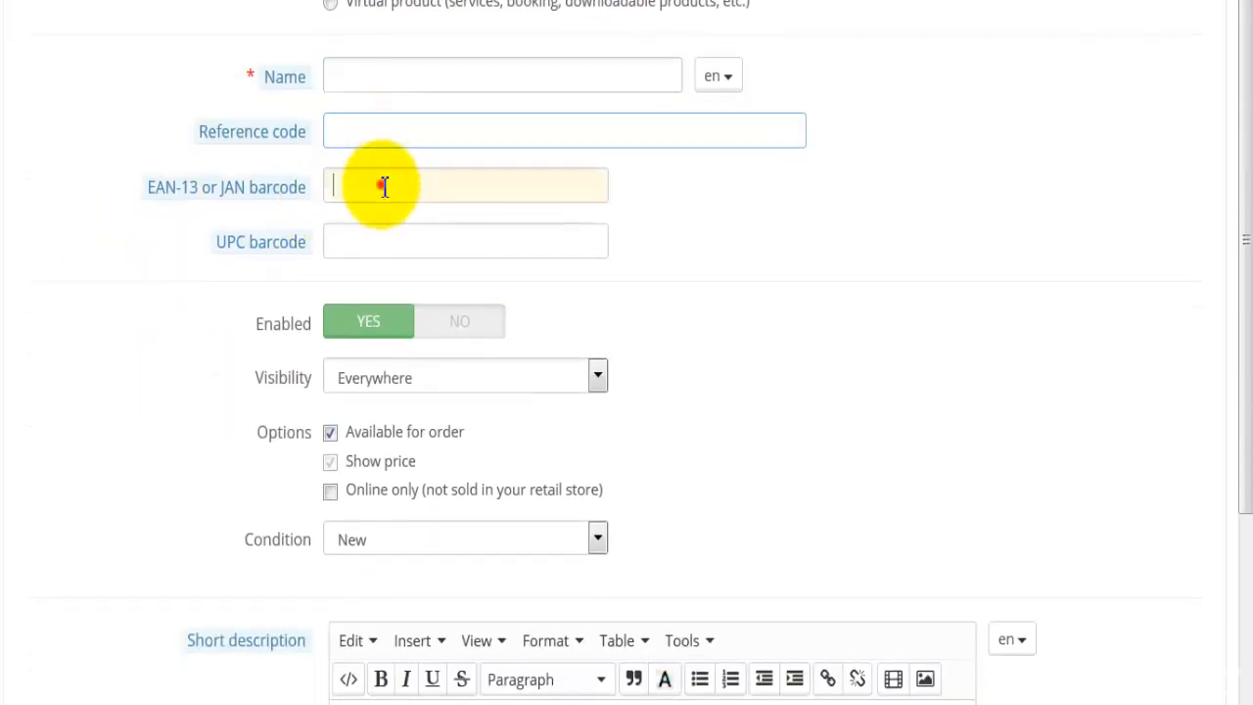
{"action": "left_click", "coordinate": [361, 235]}
{"action": "scroll", "coordinate": [208, 316], "scroll_direction": "down", "scroll_amount": 2}
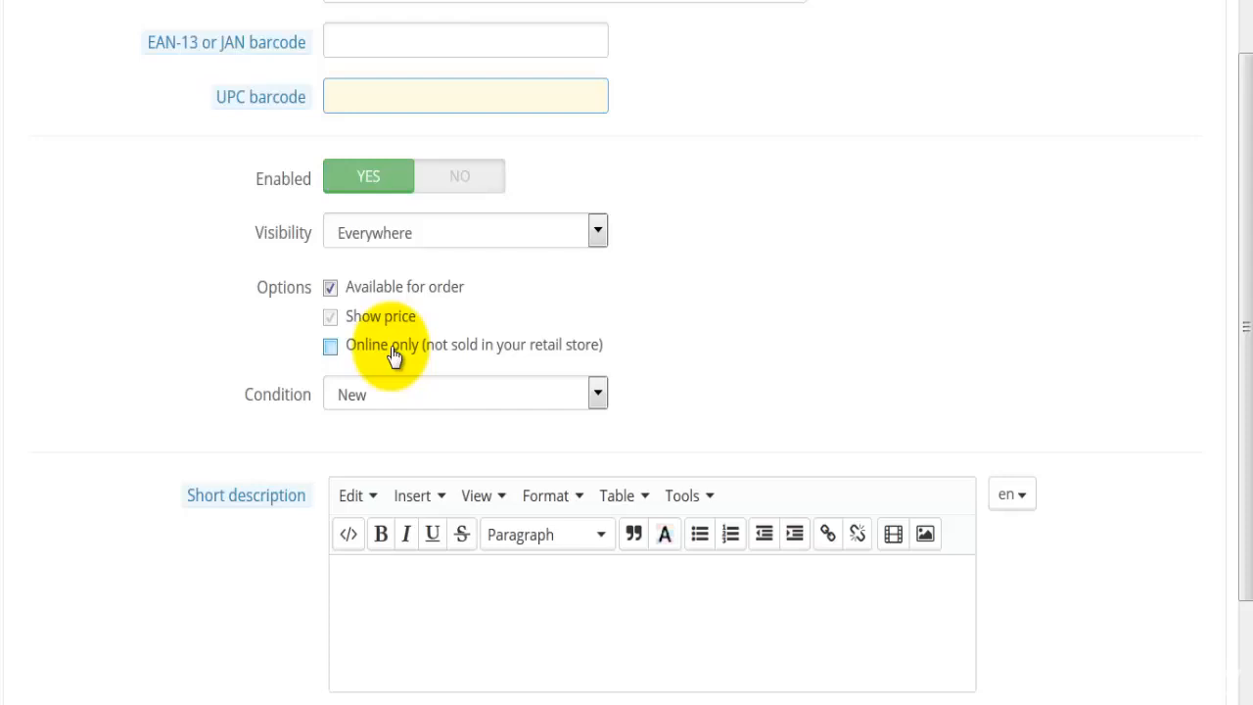
{"action": "scroll", "coordinate": [278, 541], "scroll_direction": "down", "scroll_amount": 3}
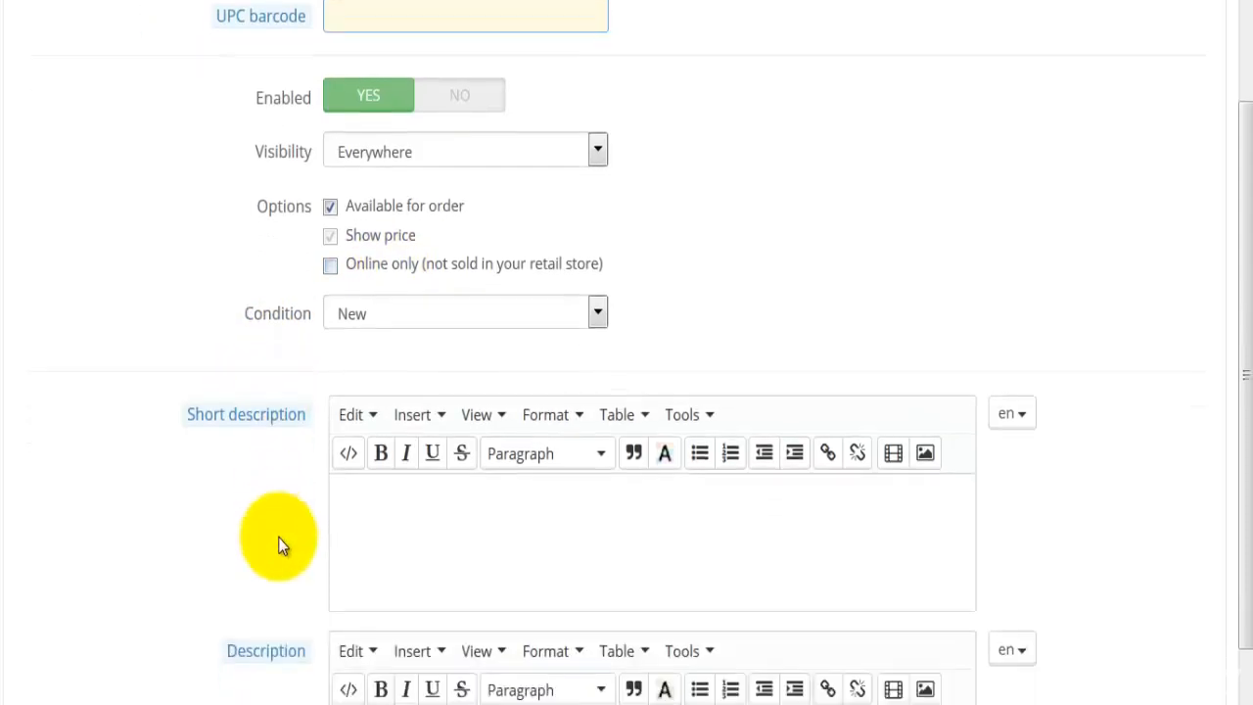
{"action": "scroll", "coordinate": [278, 544], "scroll_direction": "down", "scroll_amount": 3}
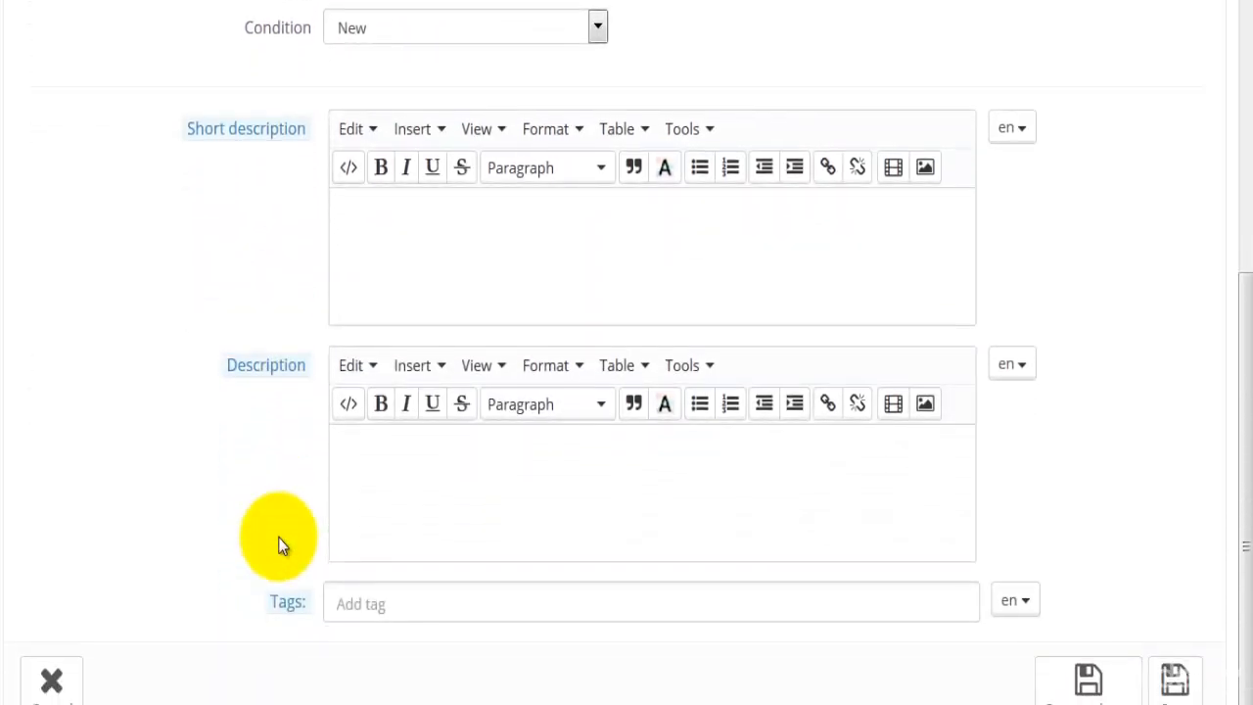
{"action": "scroll", "coordinate": [278, 536], "scroll_direction": "up", "scroll_amount": 12}
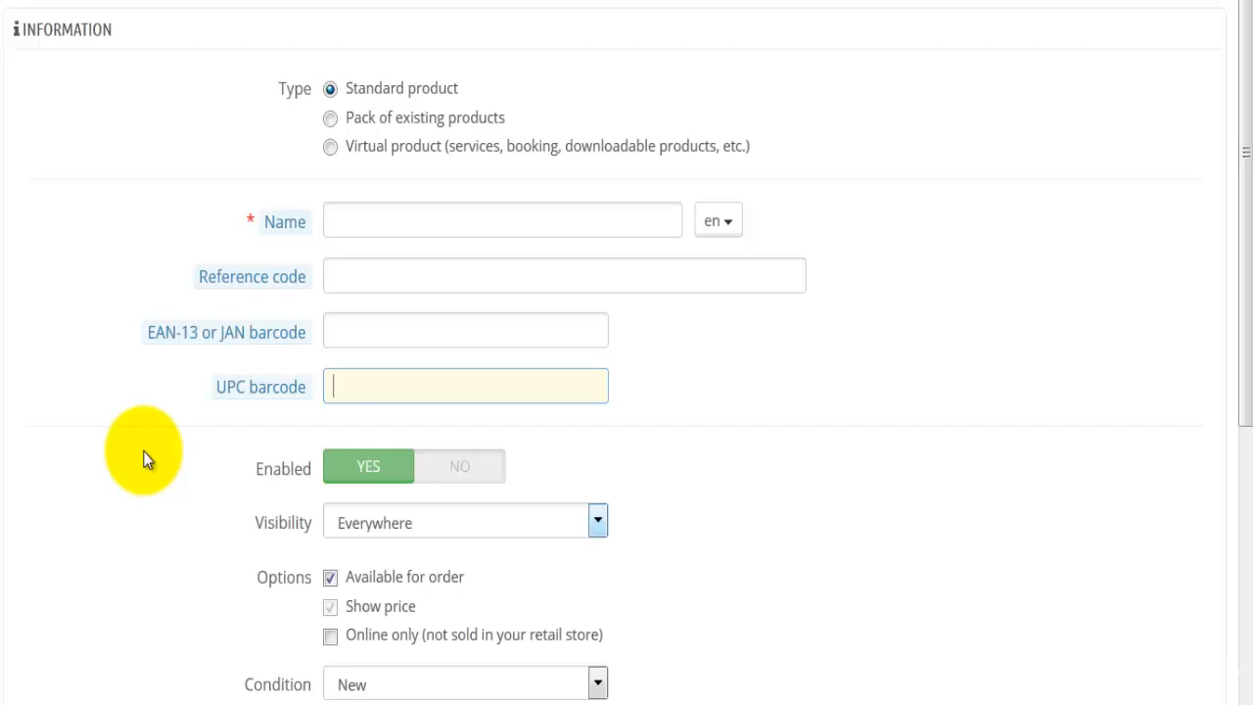
Name the product Diesel Jeans and give it the reference code 11001
{"action": "left_click", "coordinate": [371, 218]}
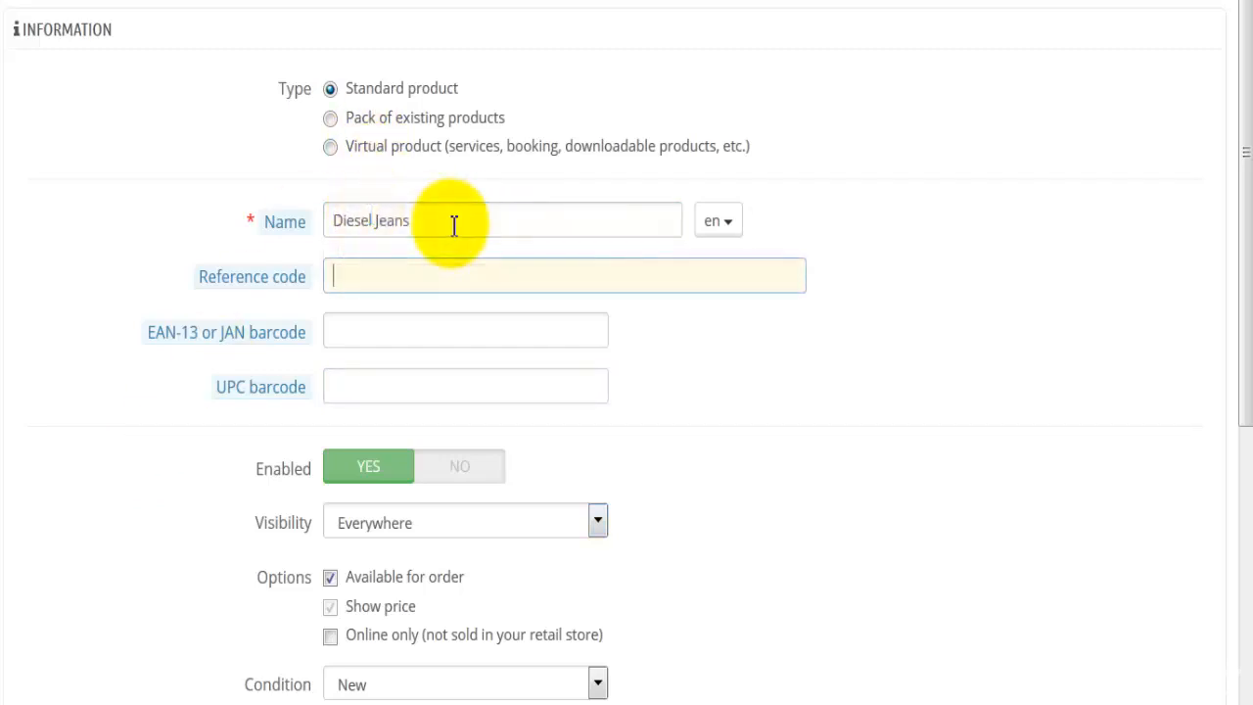
{"action": "left_click", "coordinate": [451, 224]}
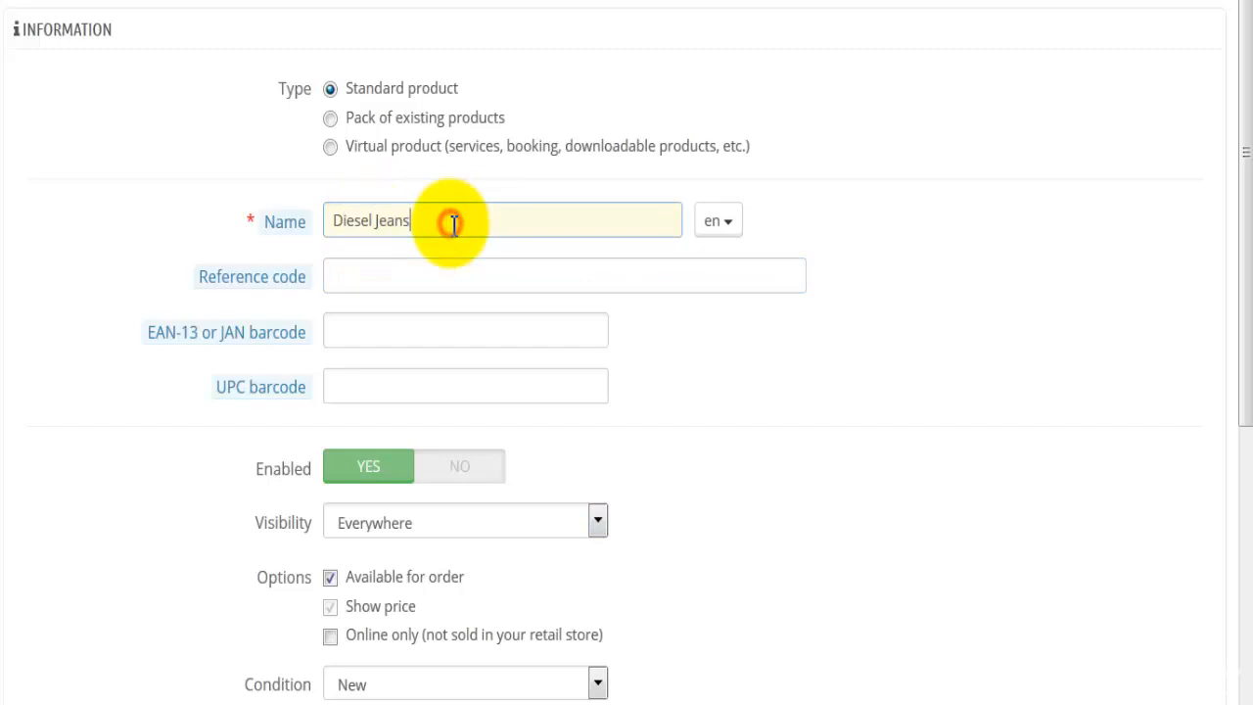
{"action": "left_click", "coordinate": [432, 289]}
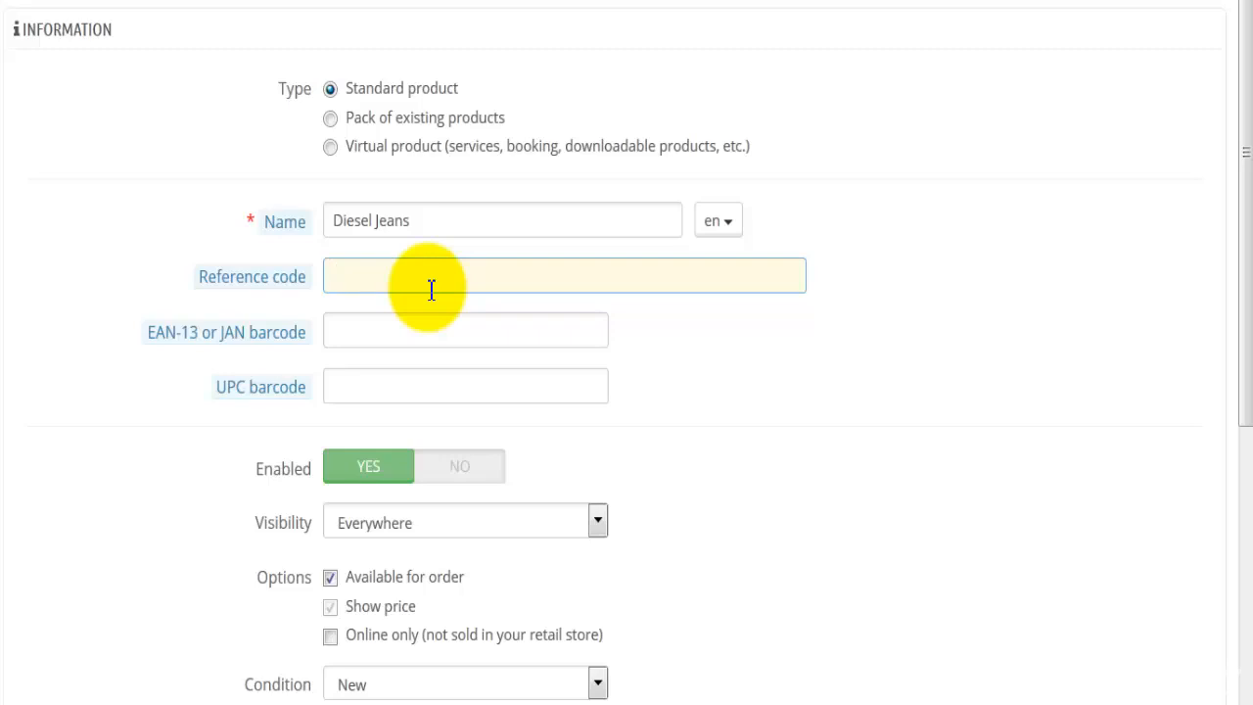
{"action": "type", "text": "1"}
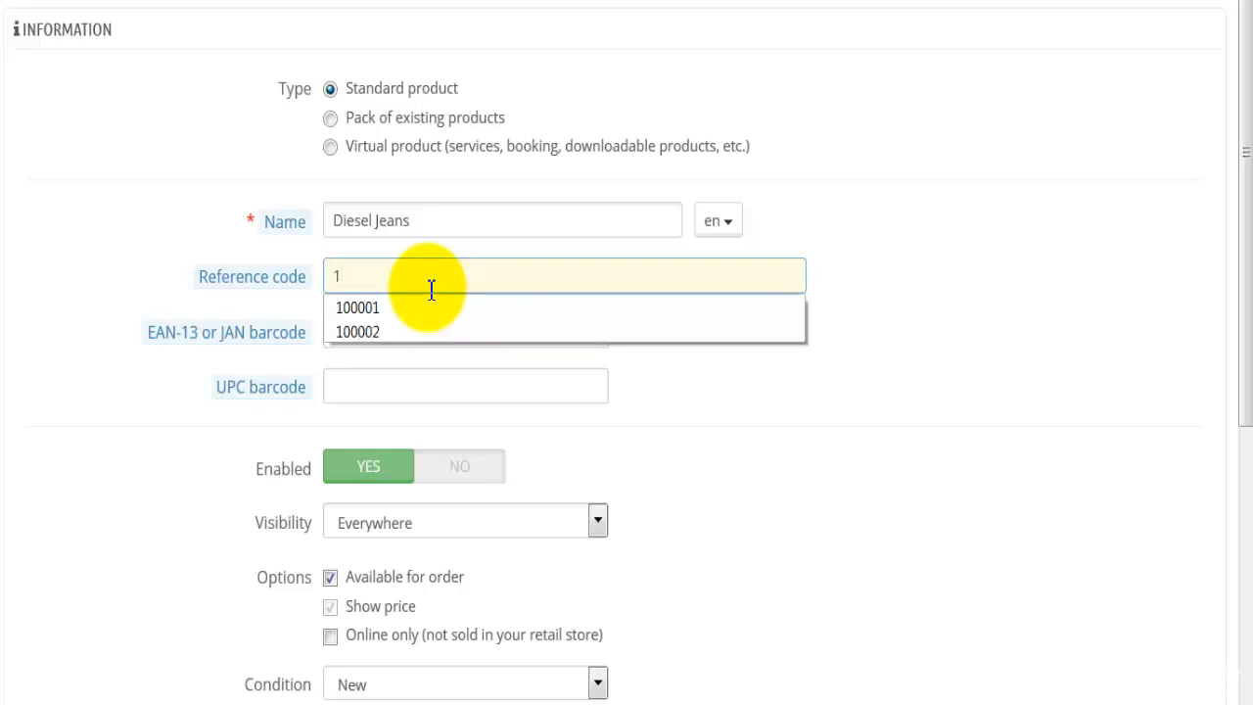
{"action": "type", "text": "1"}
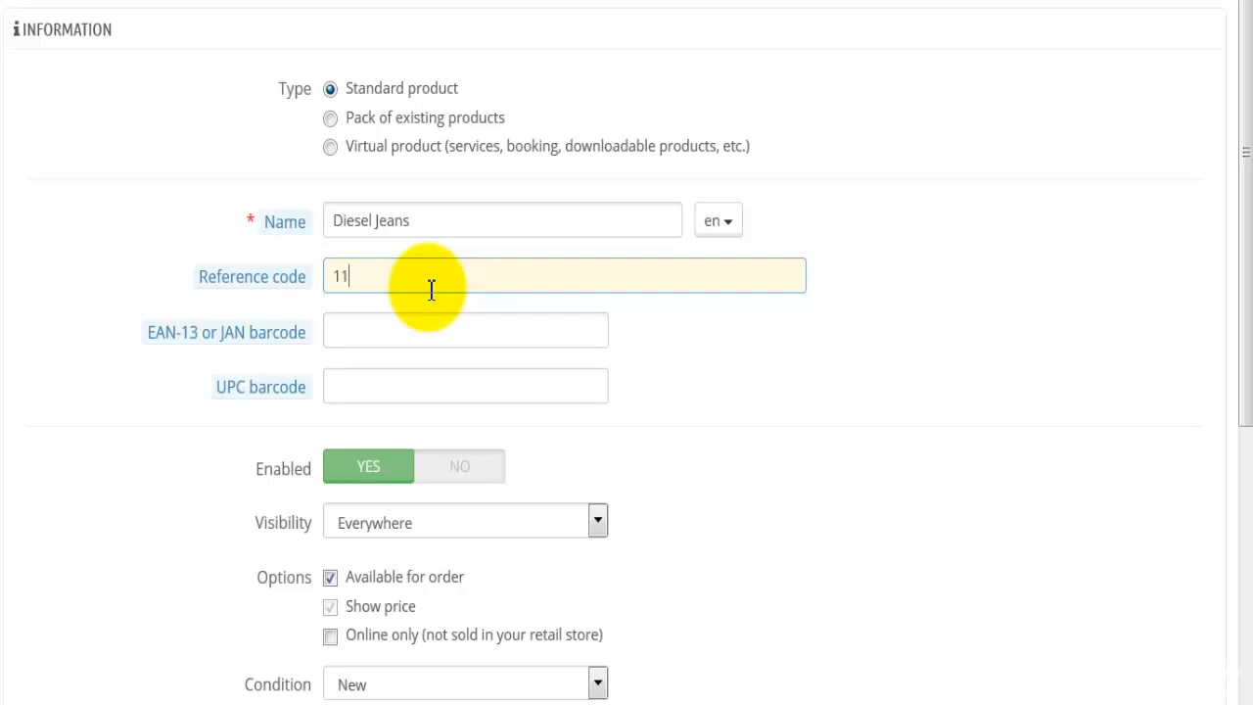
{"action": "type", "text": "001"}
{"action": "key", "text": "Left"}
{"action": "key", "text": "Left"}
{"action": "key", "text": "Left"}
{"action": "key", "text": "Left"}
{"action": "key", "text": "Left"}
{"action": "key", "text": "shift+Right"}
{"action": "key", "text": "Right"}
{"action": "key", "text": "shift+Right"}
{"action": "key", "text": "Right"}
{"action": "key", "text": "shift+Right"}
{"action": "key", "text": "shift+Right"}
{"action": "key", "text": "shift+Right"}
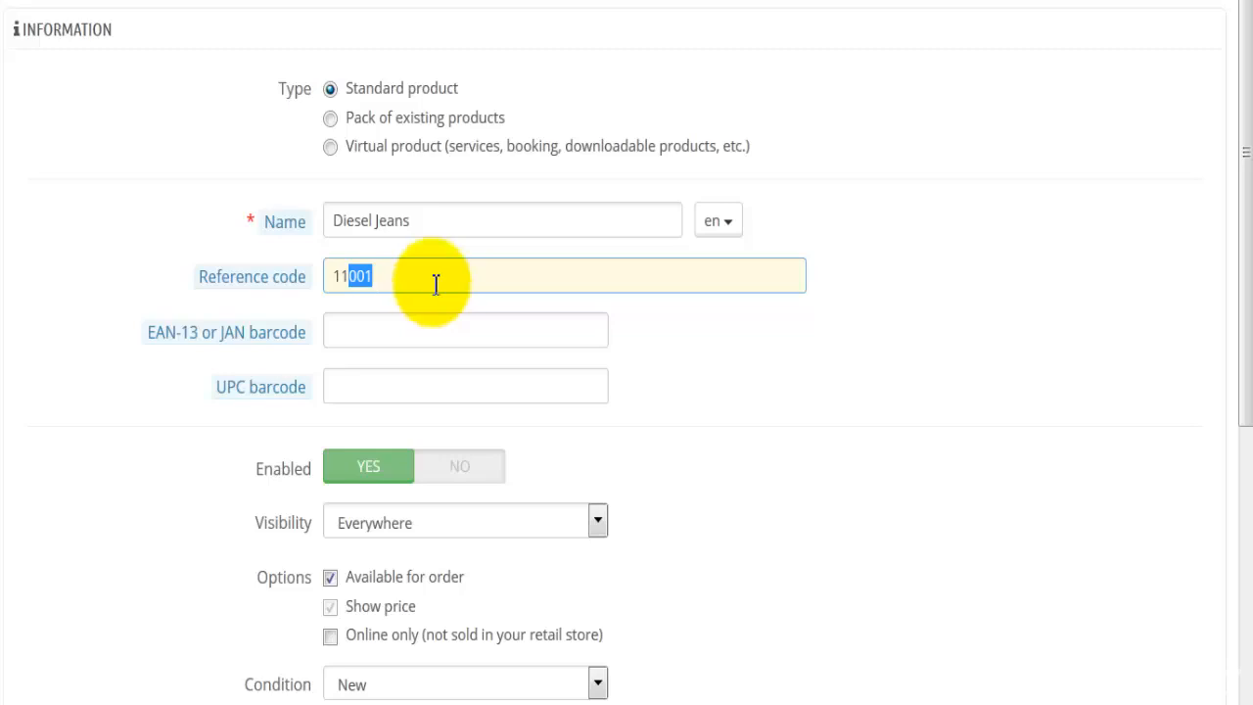
{"action": "left_click", "coordinate": [92, 511]}
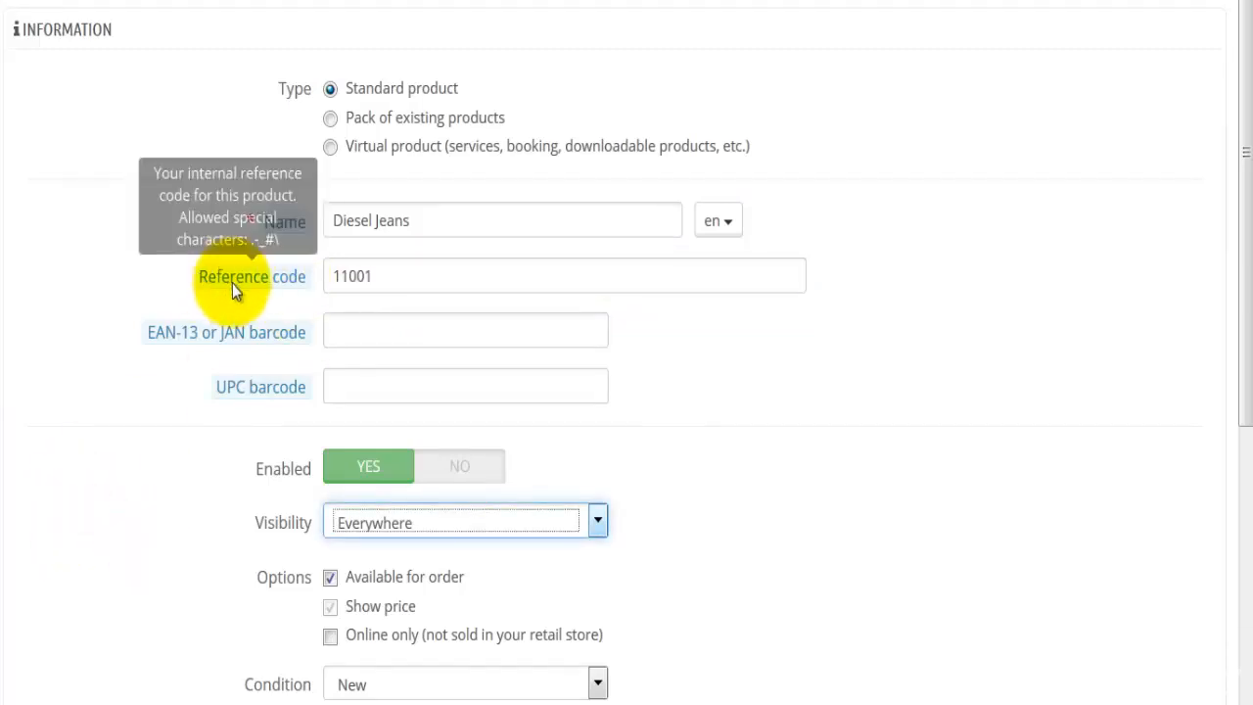
Examine the product's available visibility choices, its order options and its condition setting
{"action": "scroll", "coordinate": [133, 521], "scroll_direction": "down", "scroll_amount": 2}
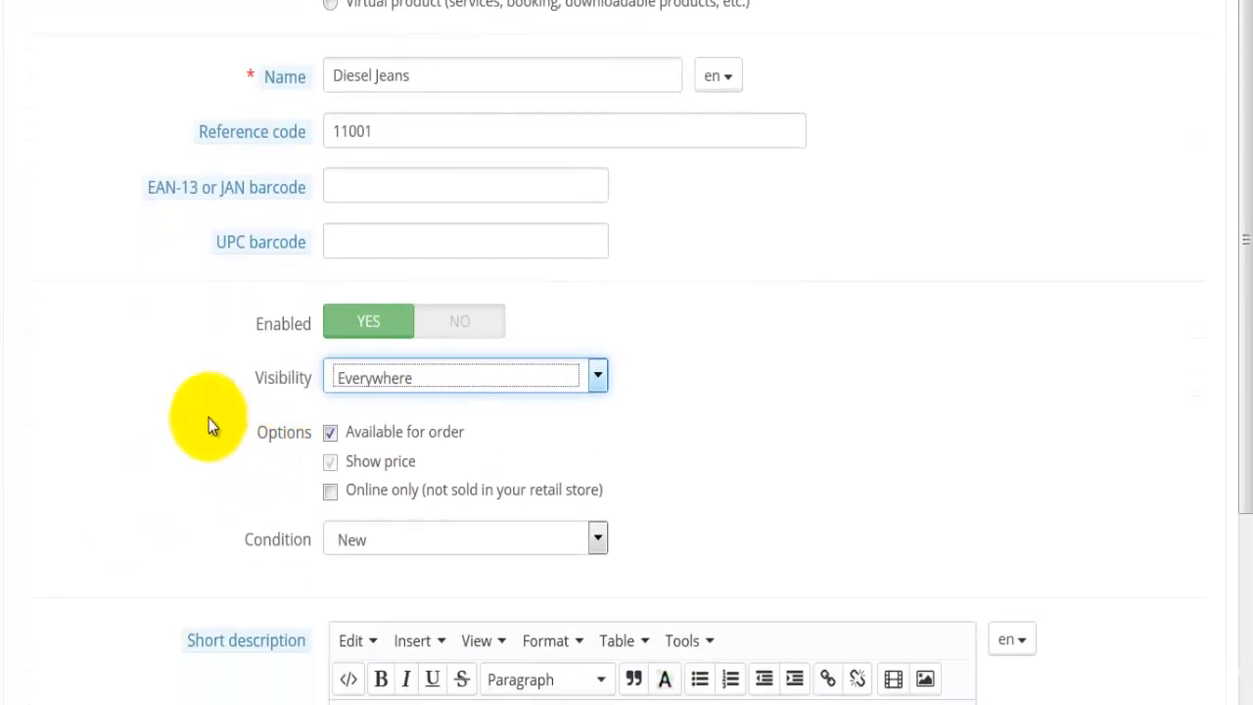
{"action": "scroll", "coordinate": [187, 408], "scroll_direction": "down", "scroll_amount": 2}
{"action": "left_click", "coordinate": [478, 233]}
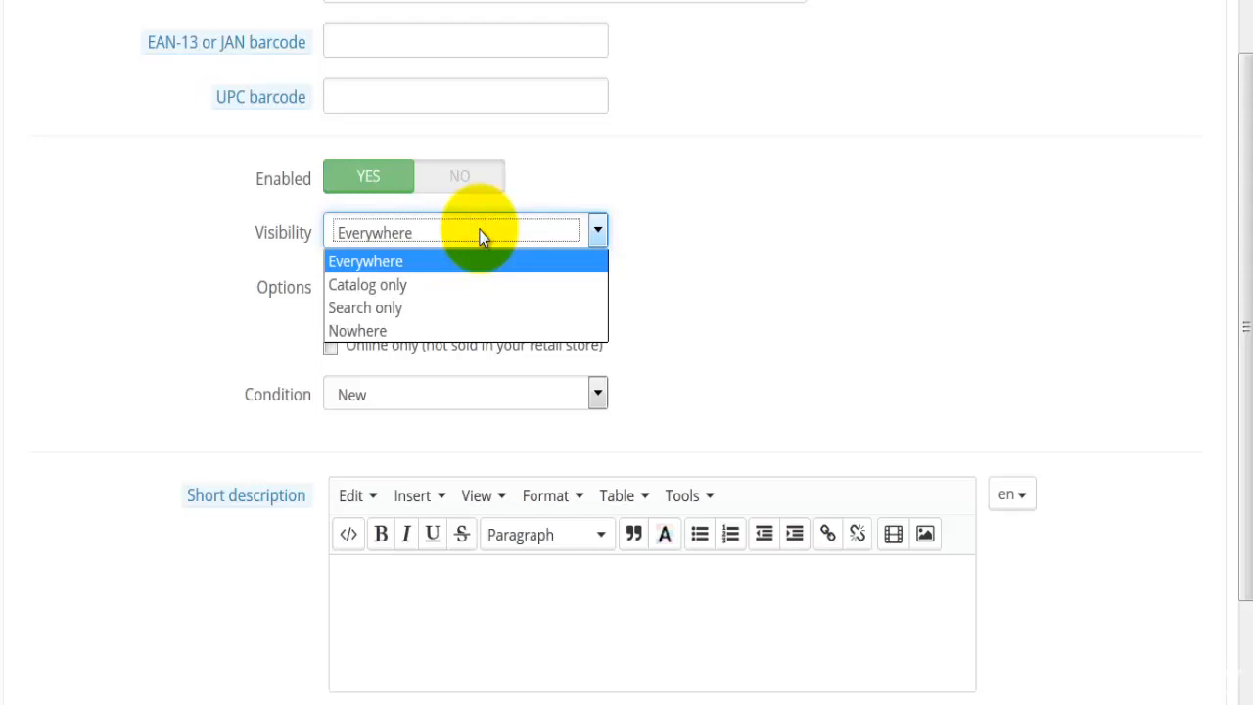
{"action": "left_click", "coordinate": [188, 334]}
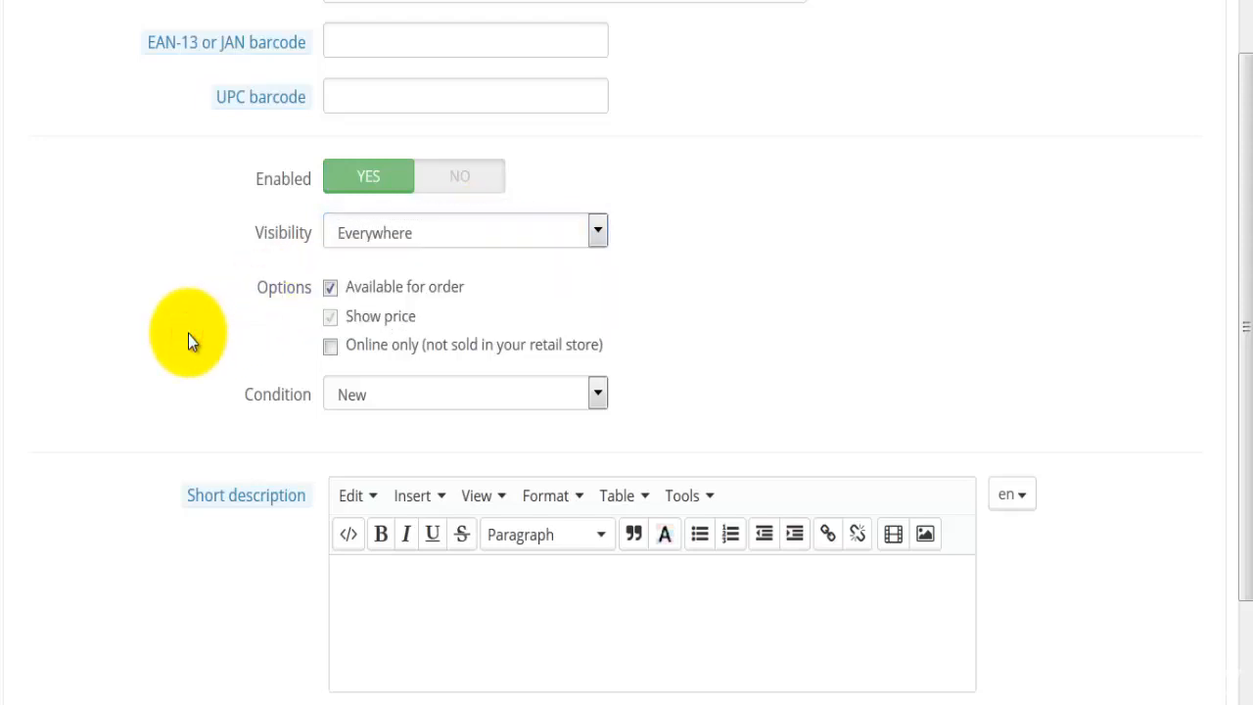
{"action": "scroll", "coordinate": [188, 334], "scroll_direction": "down", "scroll_amount": 2}
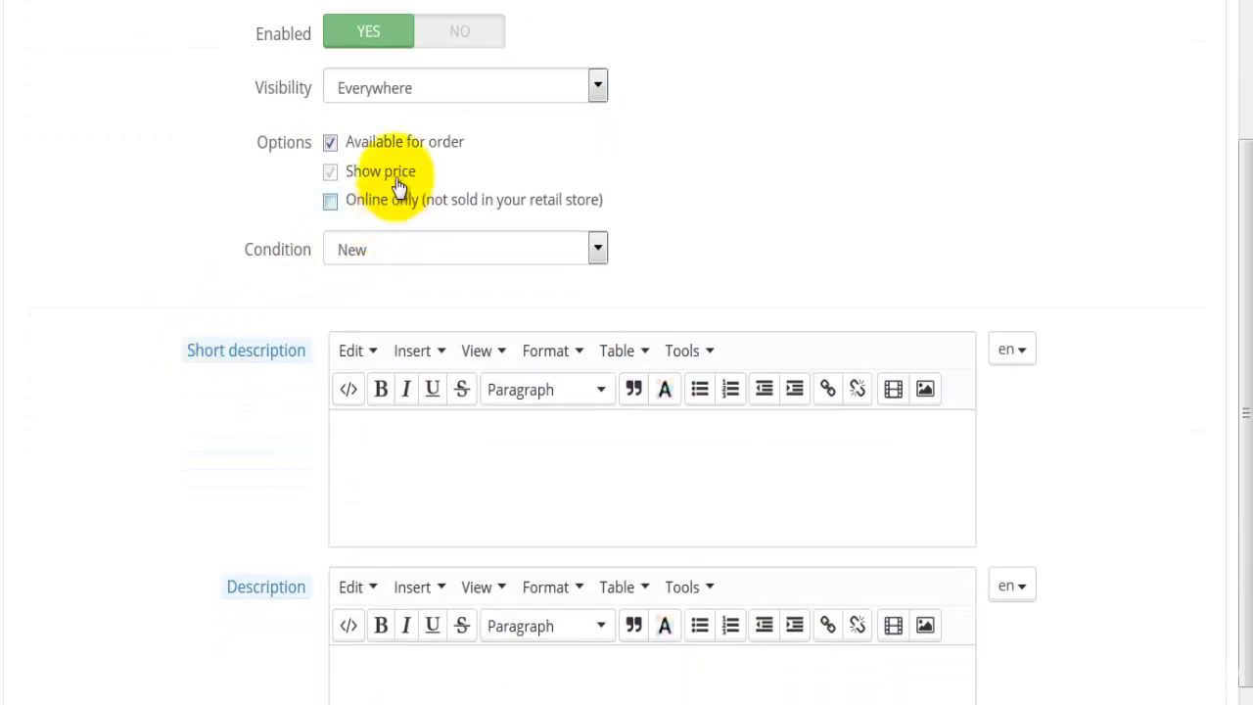
{"action": "left_click", "coordinate": [375, 246]}
{"action": "left_click", "coordinate": [375, 246]}
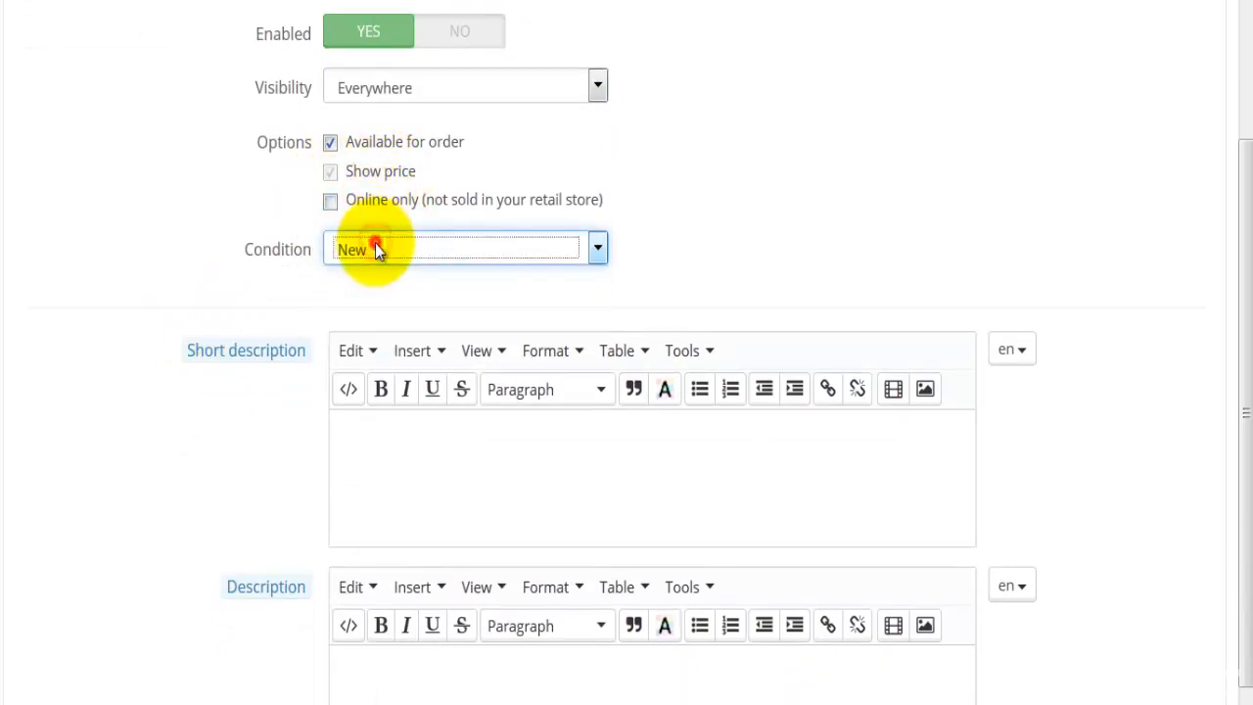
Fill in the short description with one Lorem Ipsum sentence and the description with the full Lorem Ipsum paragraph
{"action": "left_click", "coordinate": [428, 466]}
{"action": "scroll", "coordinate": [196, 525], "scroll_direction": "down", "scroll_amount": 1}
{"action": "scroll", "coordinate": [196, 524], "scroll_direction": "down", "scroll_amount": 1}
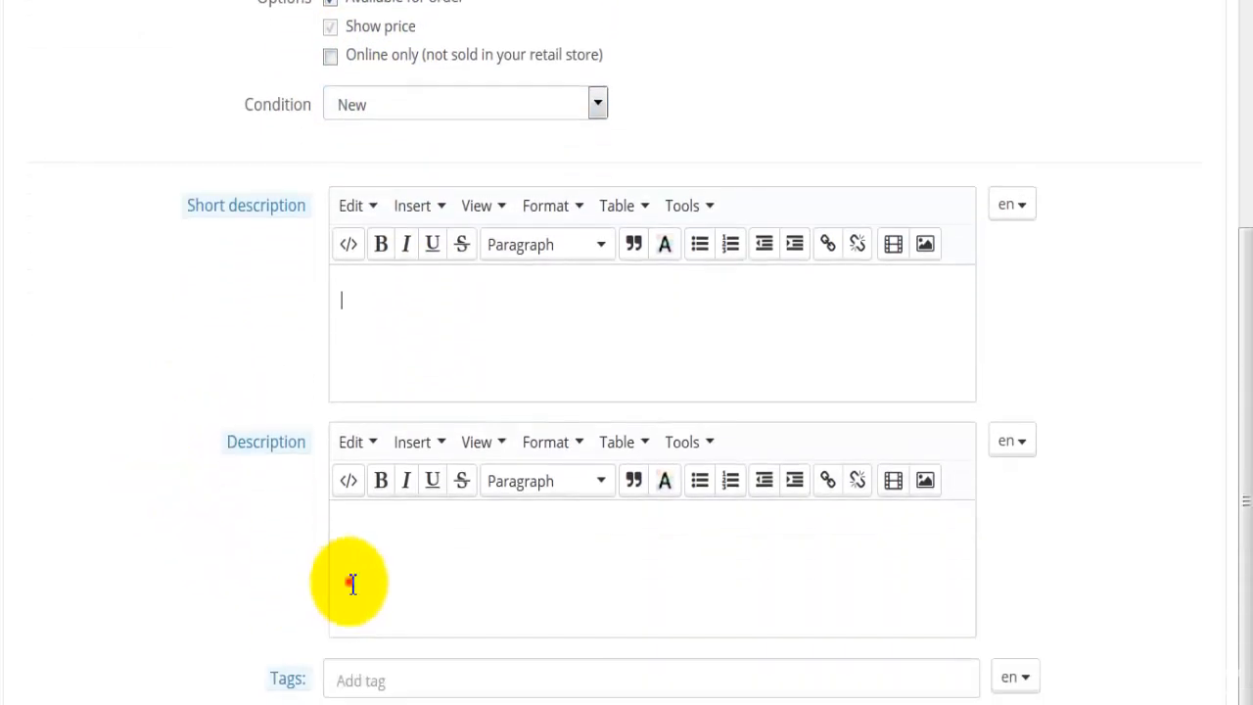
{"action": "left_click", "coordinate": [350, 581]}
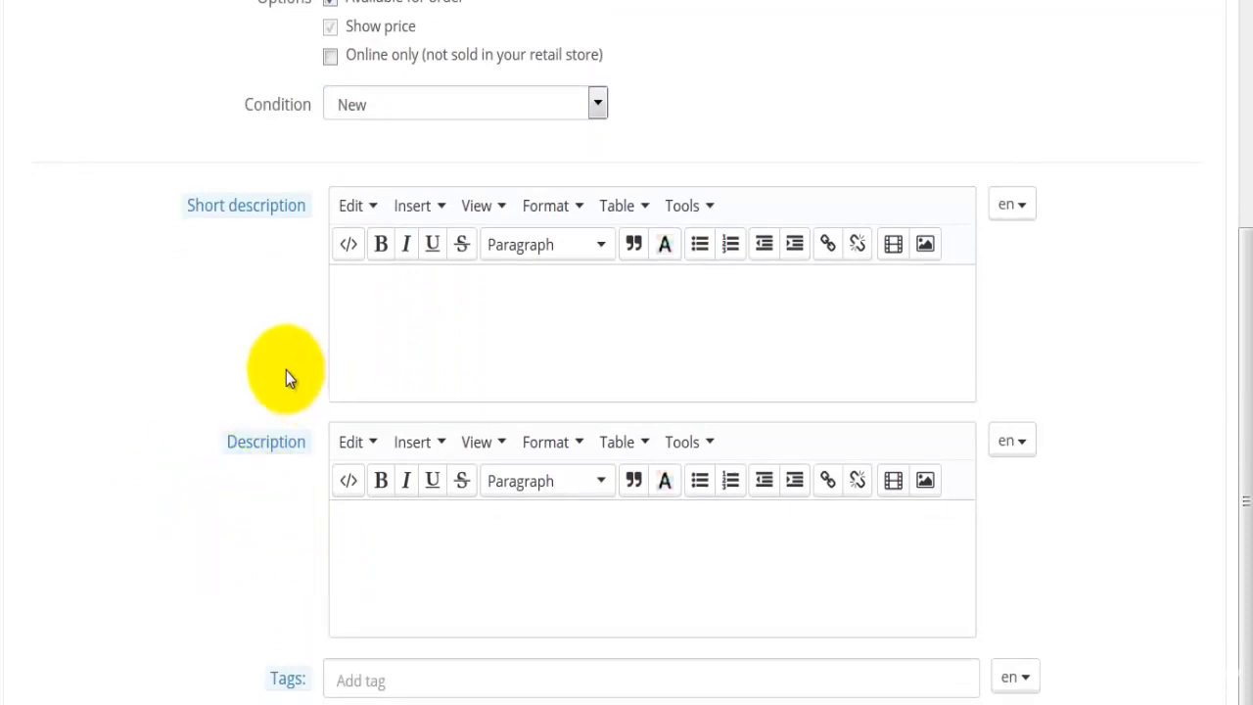
{"action": "left_click", "coordinate": [434, 313]}
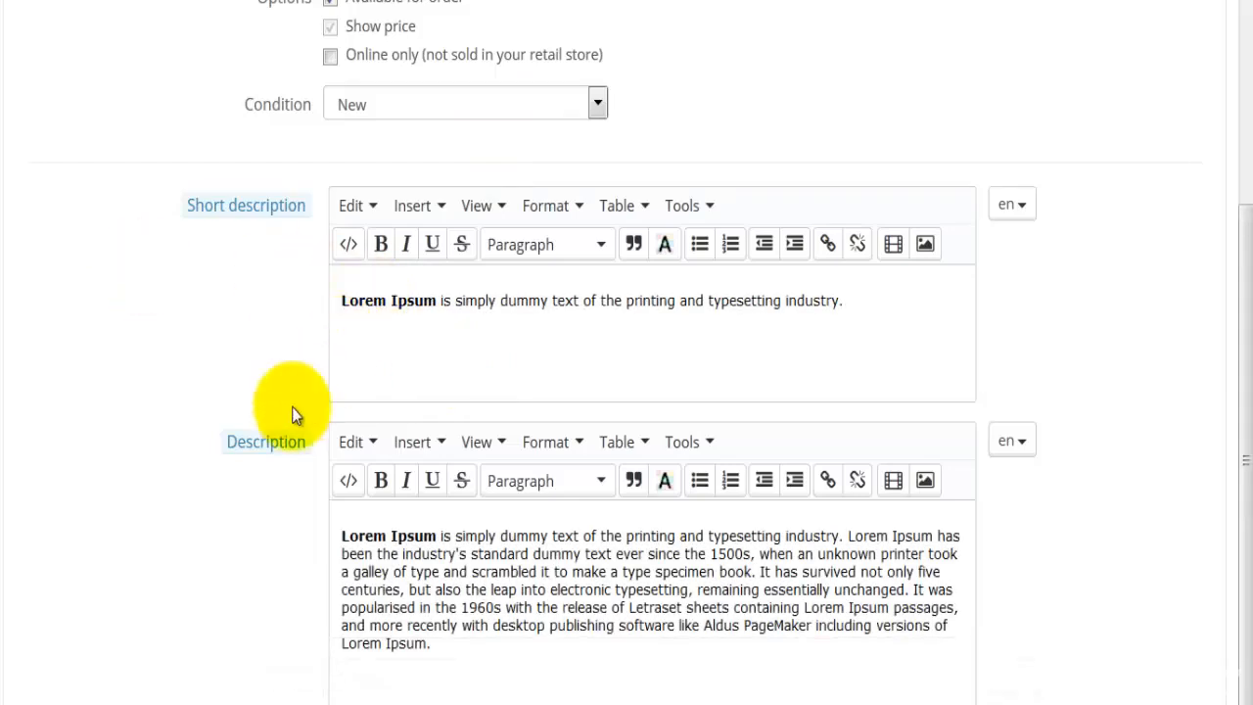
Check over the completed product information and save the product while staying on its edit page
{"action": "scroll", "coordinate": [233, 480], "scroll_direction": "down", "scroll_amount": 3}
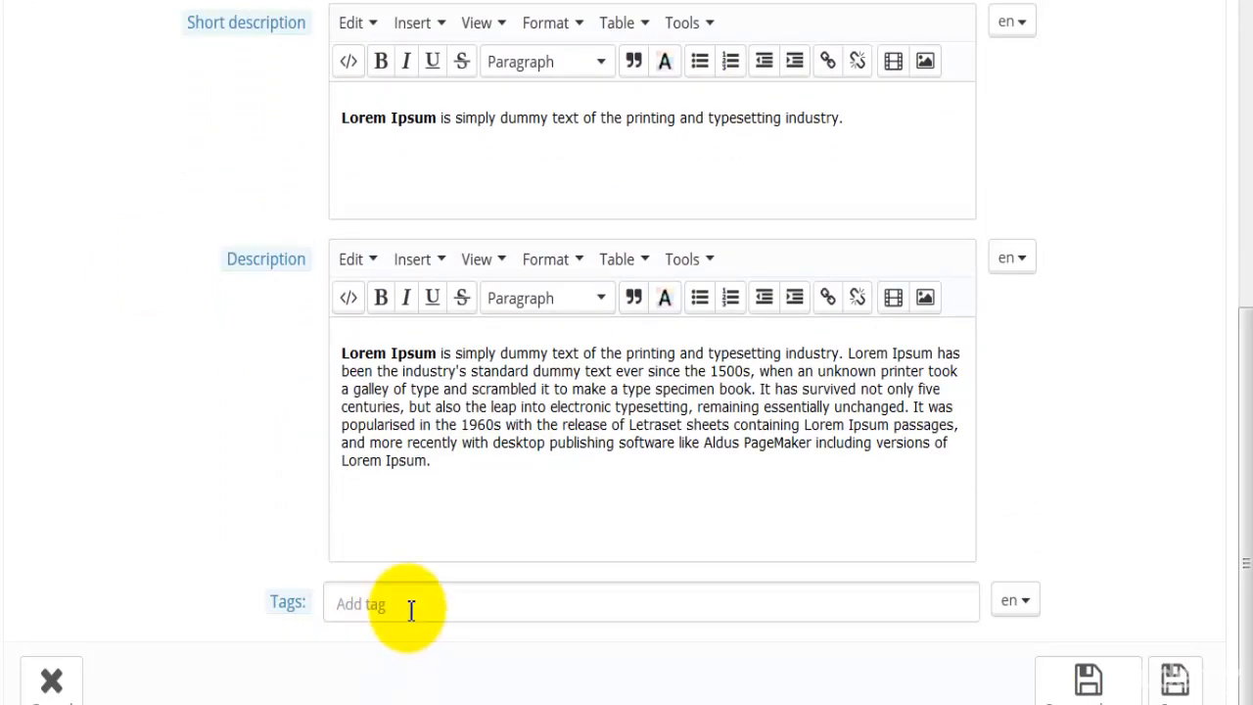
{"action": "scroll", "coordinate": [411, 609], "scroll_direction": "down", "scroll_amount": 2}
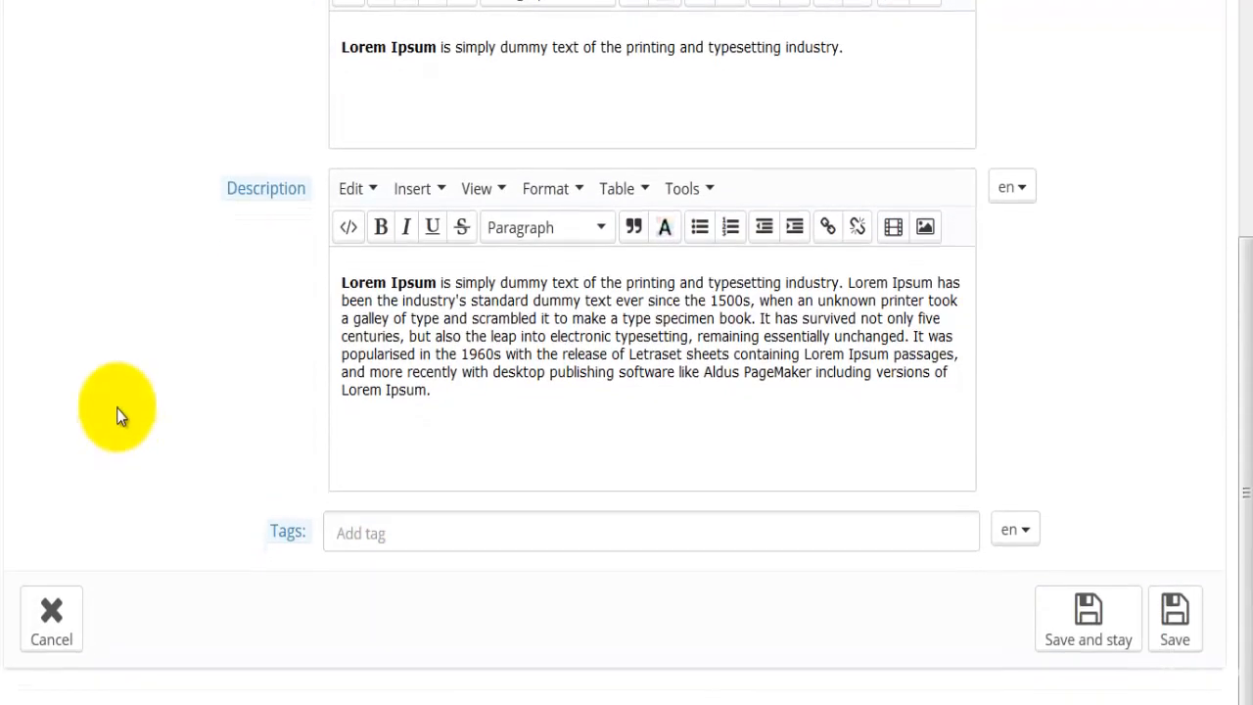
{"action": "scroll", "coordinate": [117, 407], "scroll_direction": "up", "scroll_amount": 8}
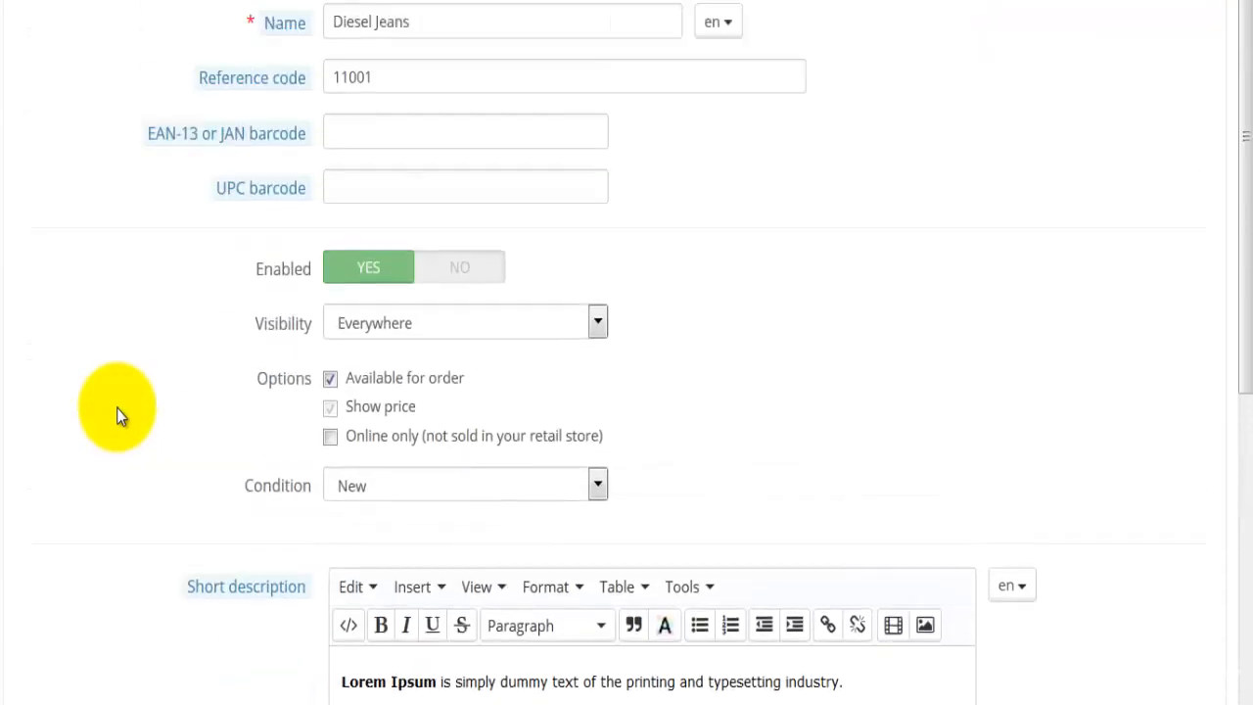
{"action": "scroll", "coordinate": [117, 407], "scroll_direction": "down", "scroll_amount": 8}
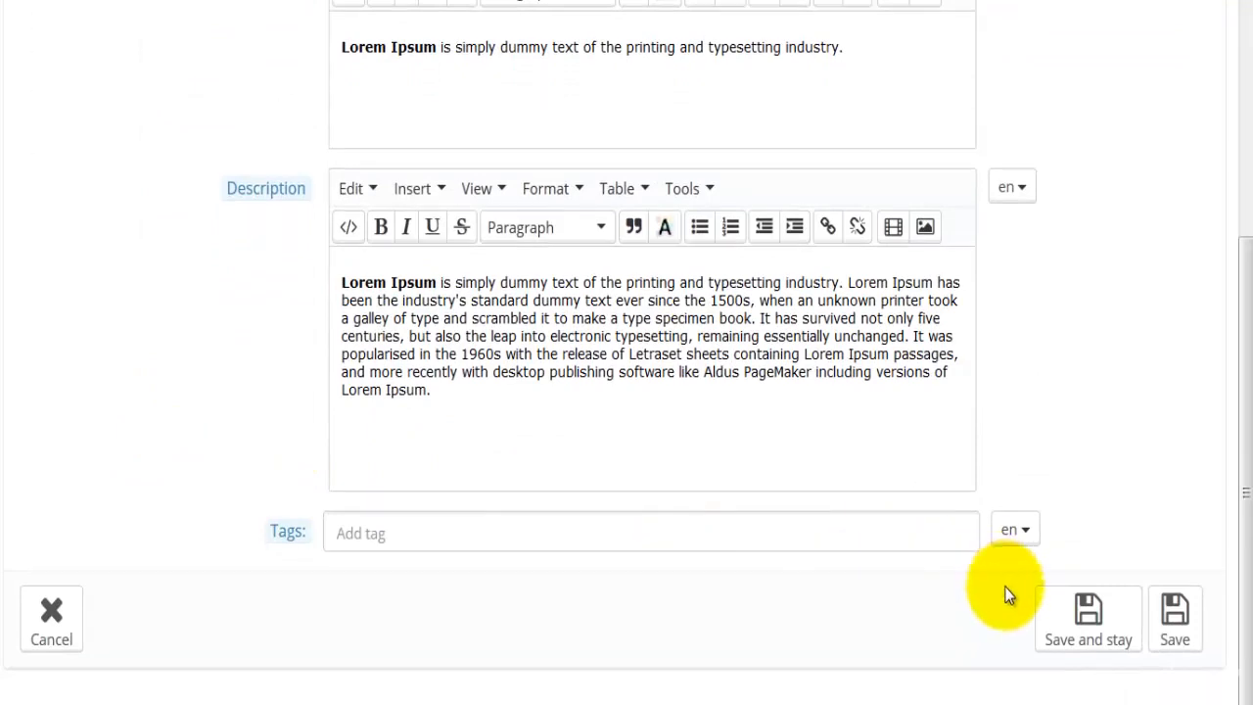
{"action": "left_click", "coordinate": [1174, 634]}
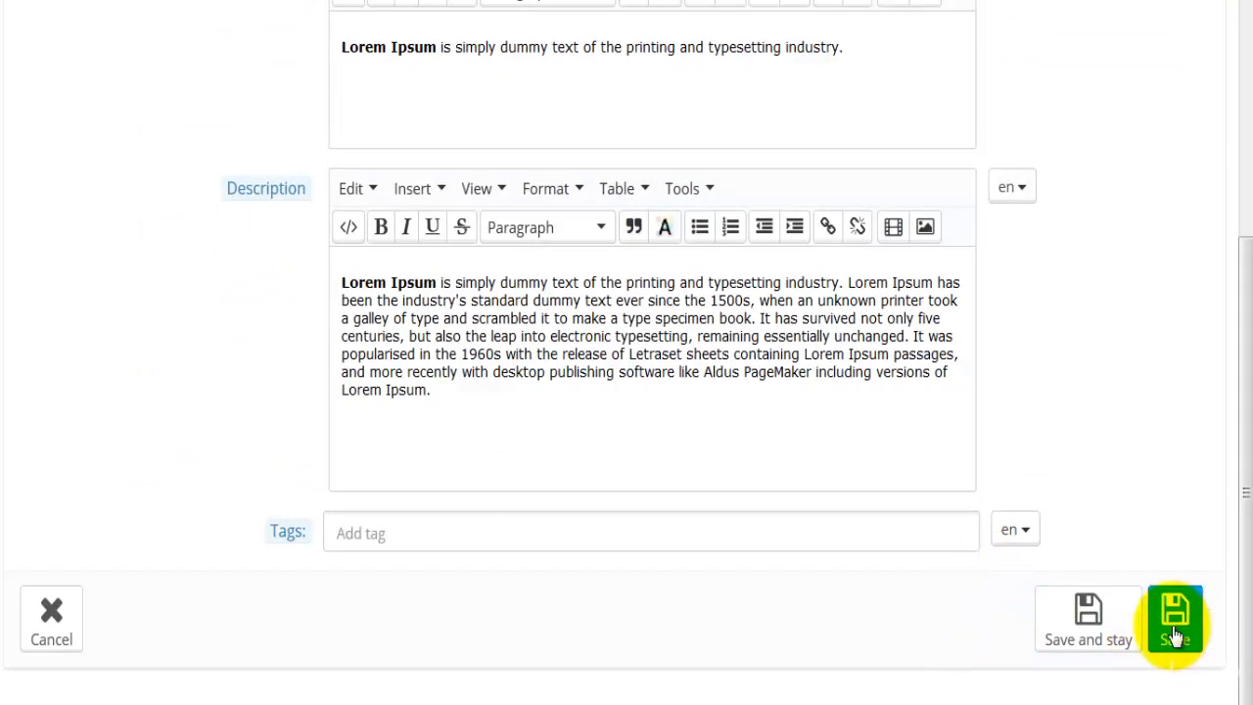
{"action": "left_click", "coordinate": [1086, 627]}
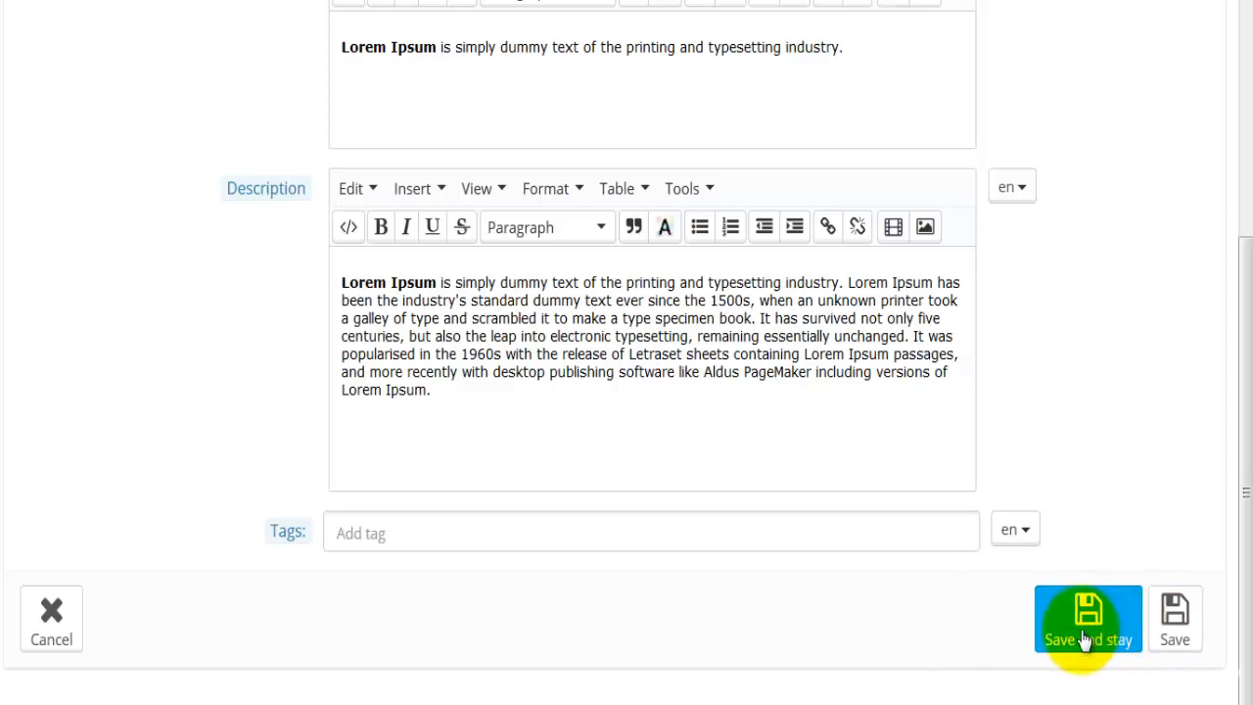
{"action": "left_click", "coordinate": [1116, 586]}
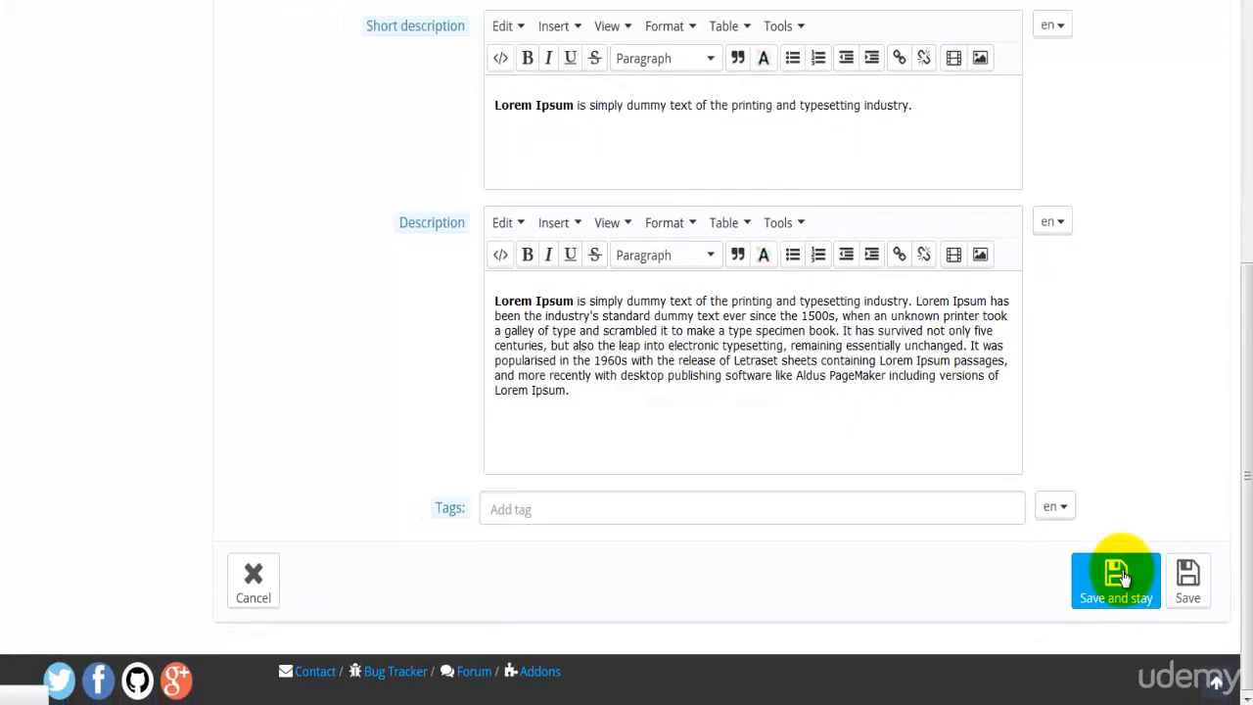
In the product's price settings, set the pre-tax wholesale price to 59.95 and the pre-tax retail price to 79.95
{"action": "left_click", "coordinate": [90, 148]}
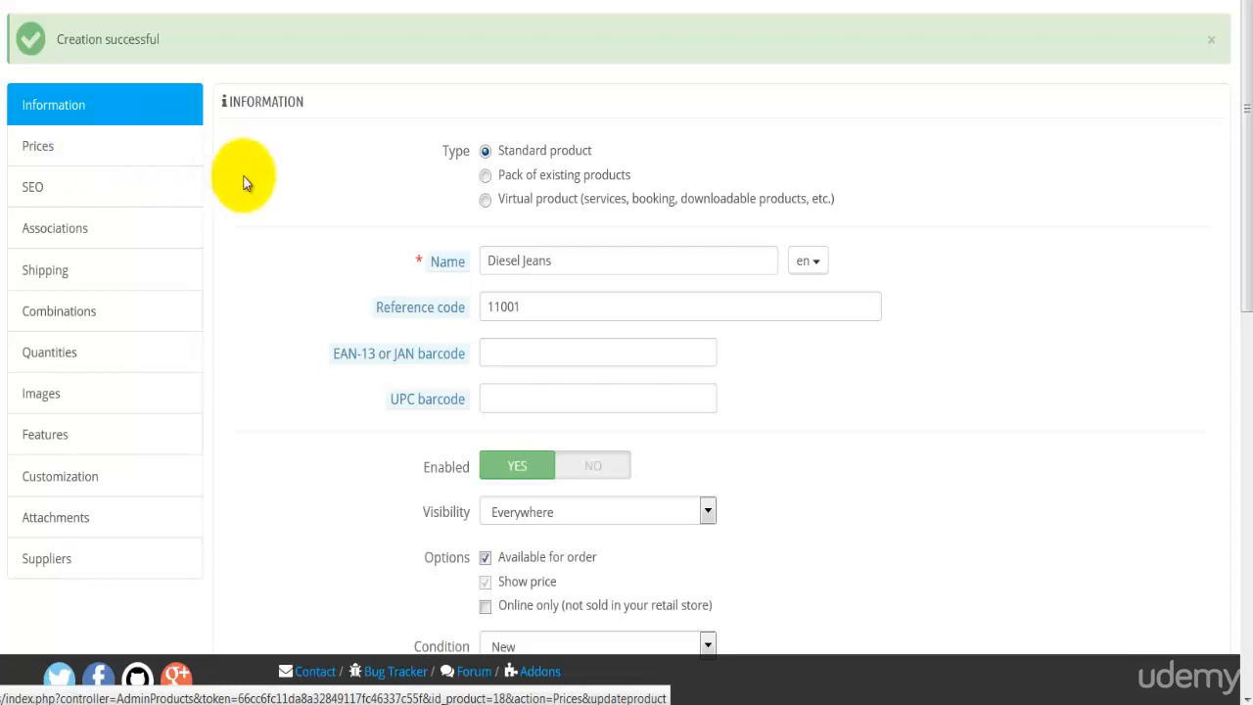
{"action": "left_click", "coordinate": [51, 146]}
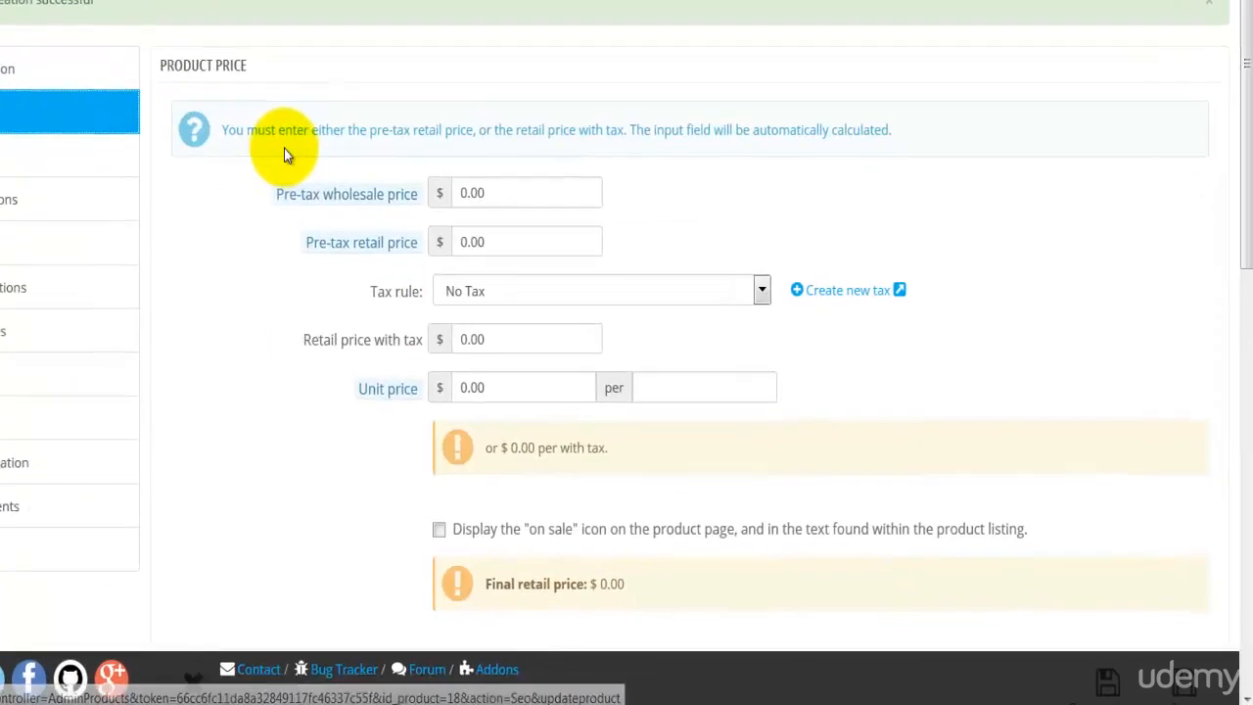
{"action": "key", "text": "ctrl+plus"}
{"action": "key", "text": "ctrl+plus"}
{"action": "left_click", "coordinate": [365, 109]}
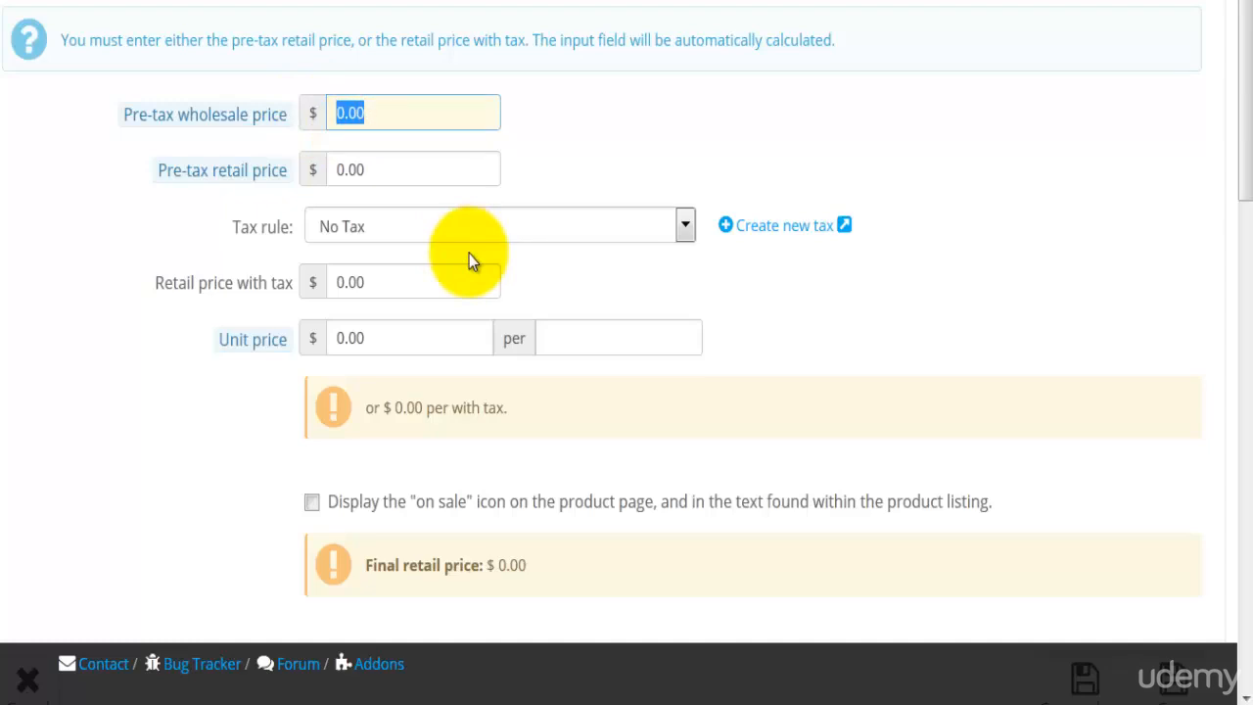
{"action": "type", "text": "59.95"}
{"action": "key", "text": "Tab"}
{"action": "type", "text": "79.95"}
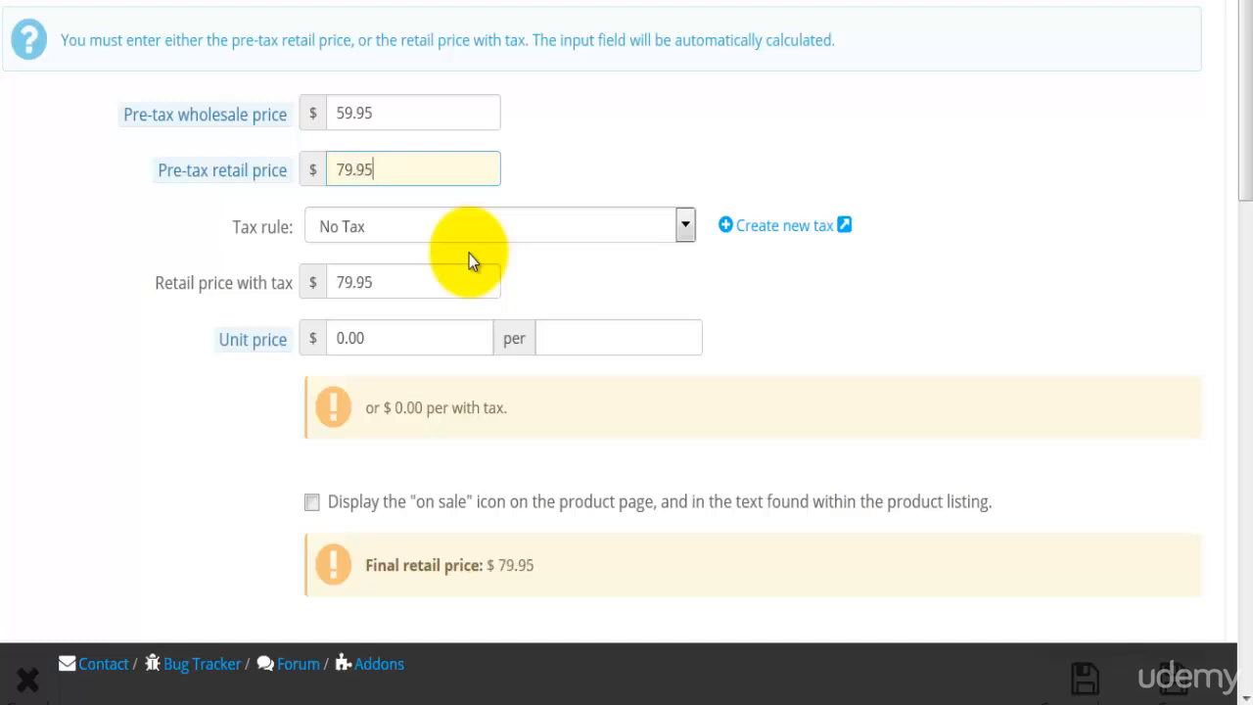
Apply the AU Standard rate (10%) tax rule to the product's retail price
{"action": "key", "text": "Tab"}
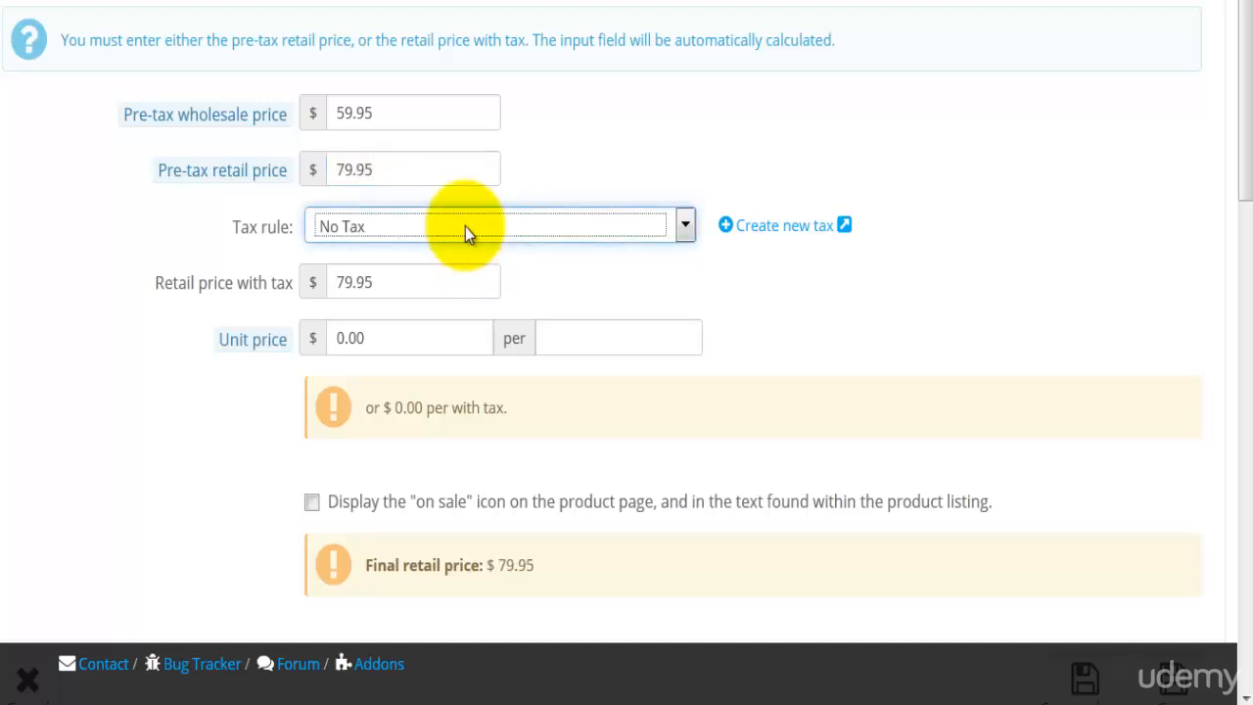
{"action": "left_click", "coordinate": [465, 226]}
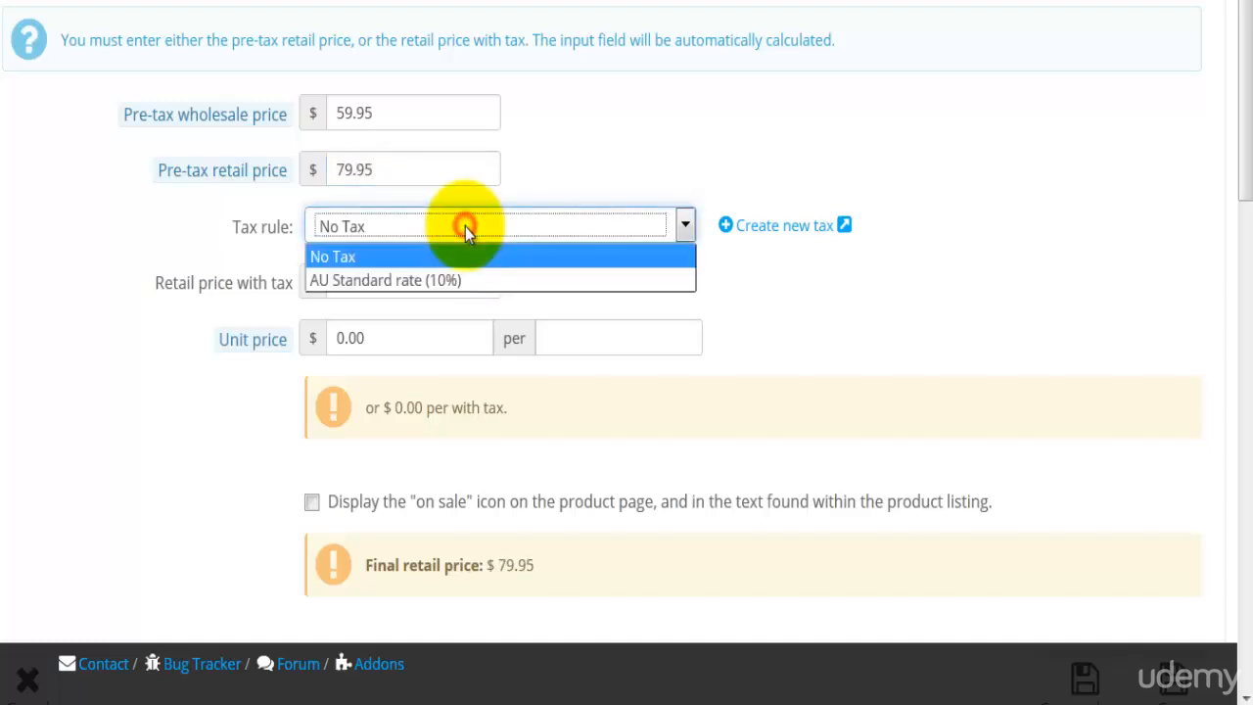
{"action": "left_click", "coordinate": [498, 280]}
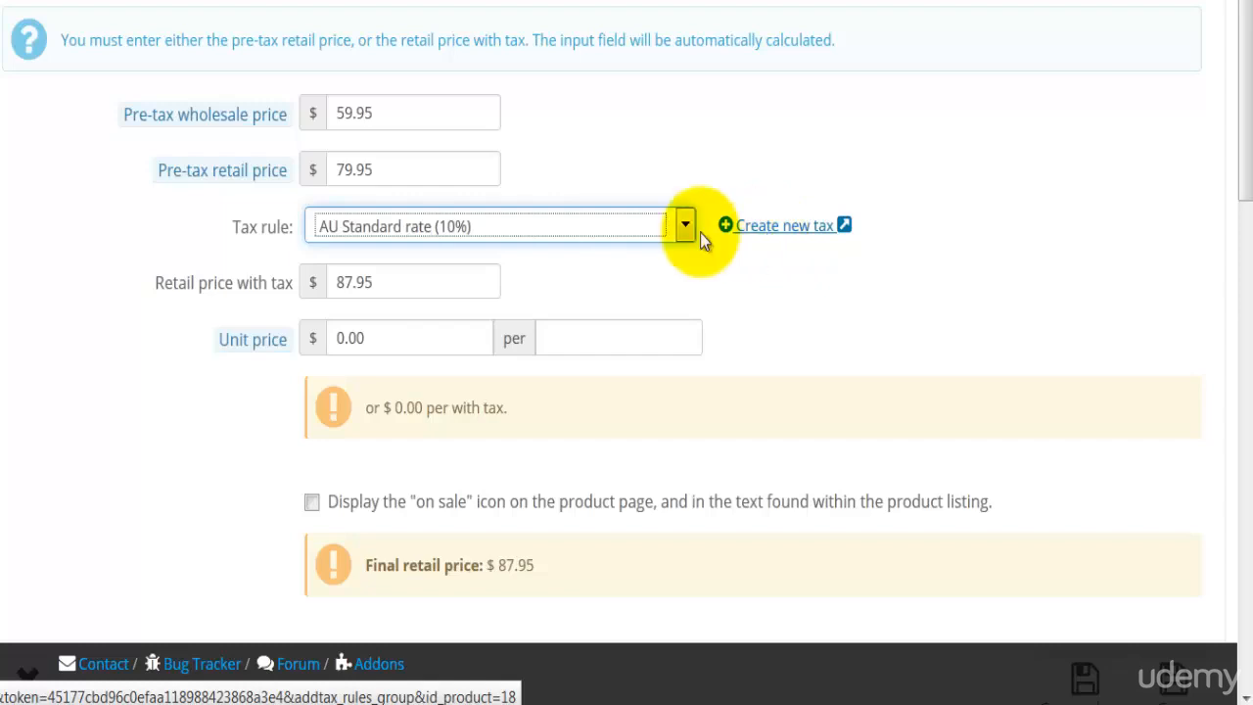
{"action": "left_click", "coordinate": [234, 281]}
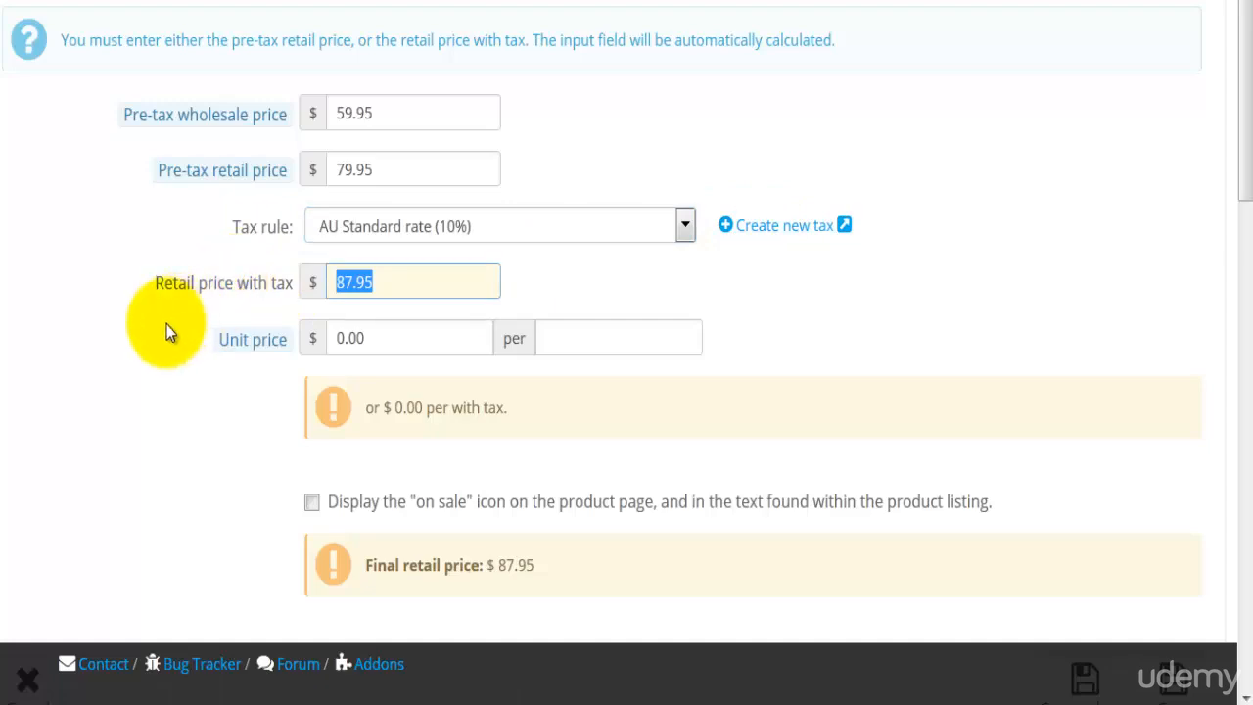
Toggle the "on sale" icon option on and off again, and save the product's prices while staying on its edit page
{"action": "scroll", "coordinate": [166, 324], "scroll_direction": "down", "scroll_amount": 3}
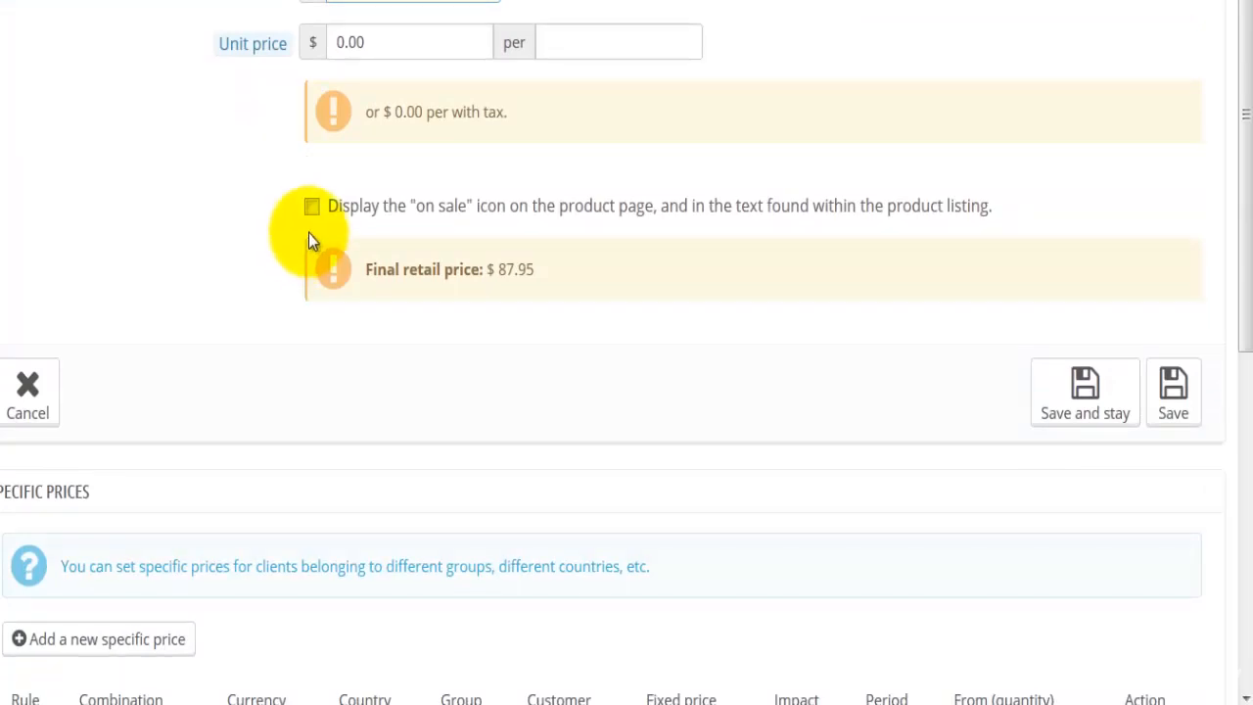
{"action": "left_click", "coordinate": [311, 208]}
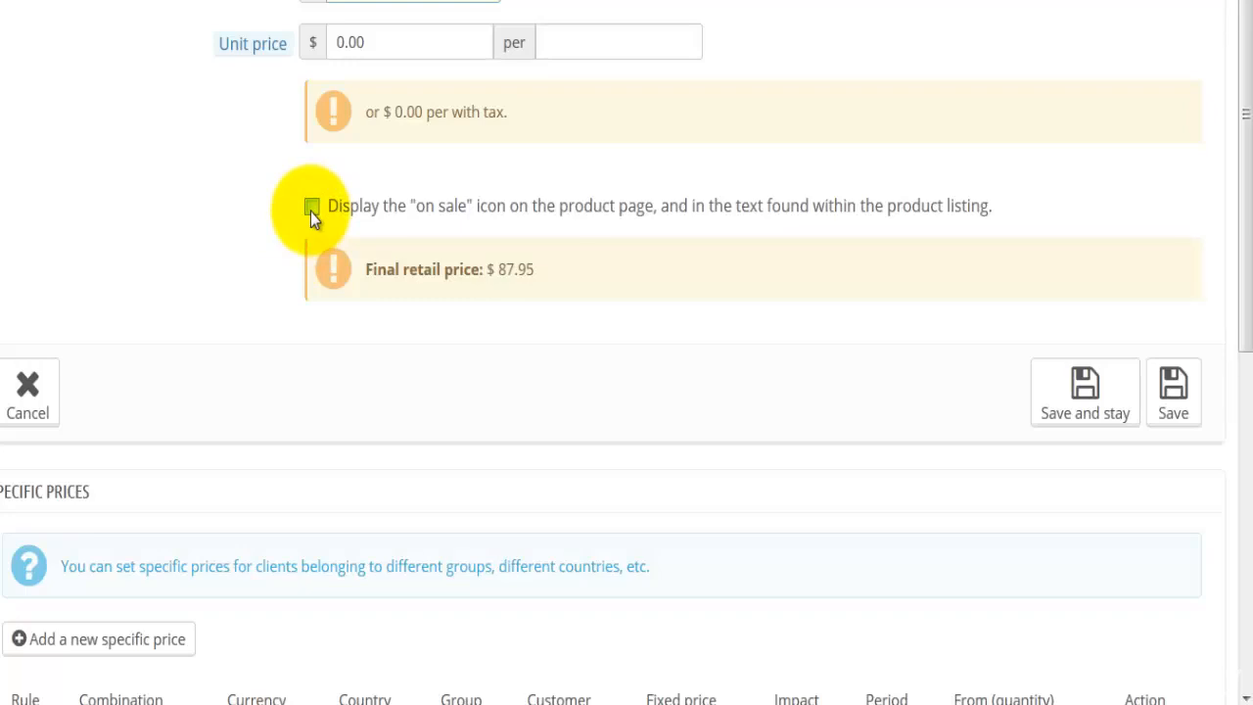
{"action": "left_click", "coordinate": [310, 208]}
{"action": "left_click", "coordinate": [1077, 397]}
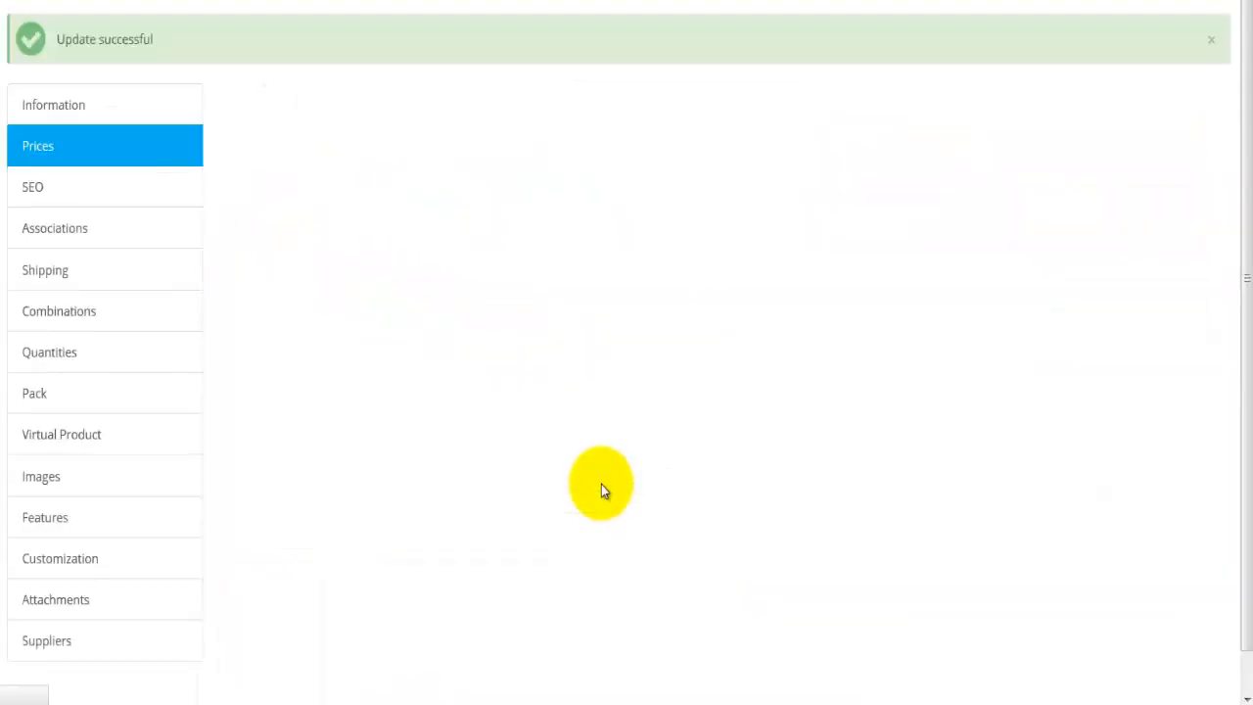
Look over the product's SEO settings, and associate the product with the Men's Fashion and Clothing and Men's Jeans categories
{"action": "left_click", "coordinate": [32, 189]}
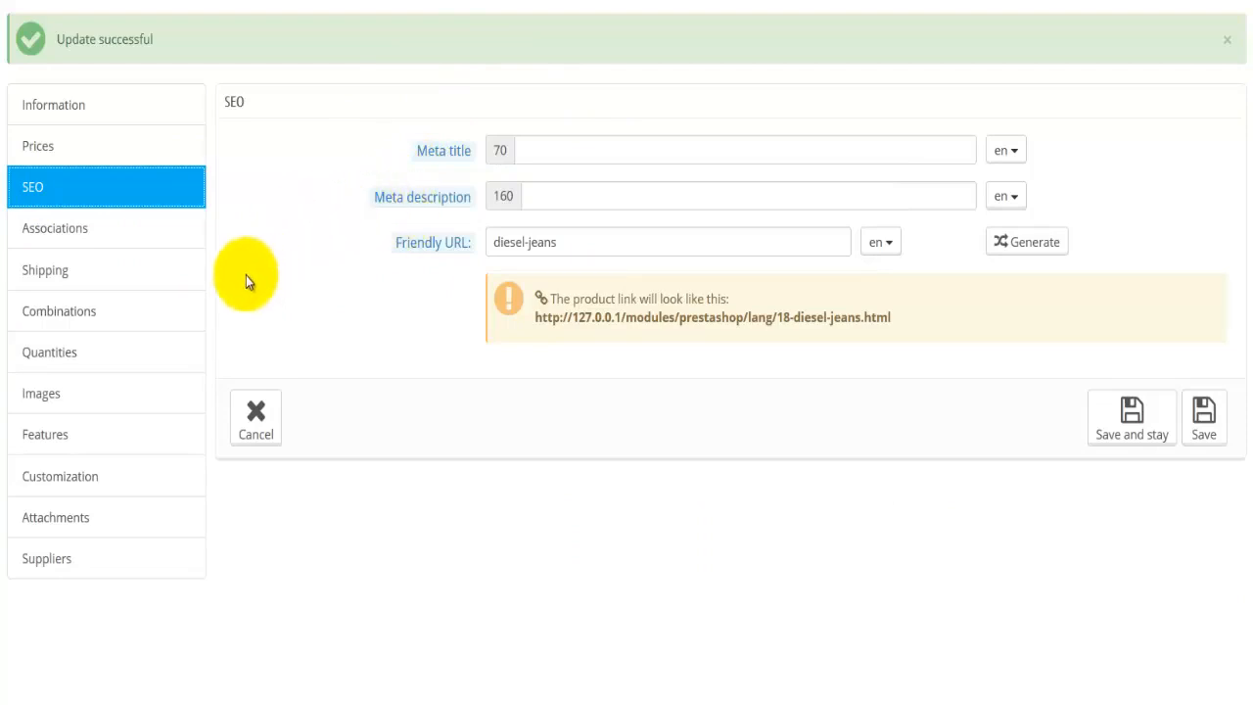
{"action": "left_click", "coordinate": [138, 242]}
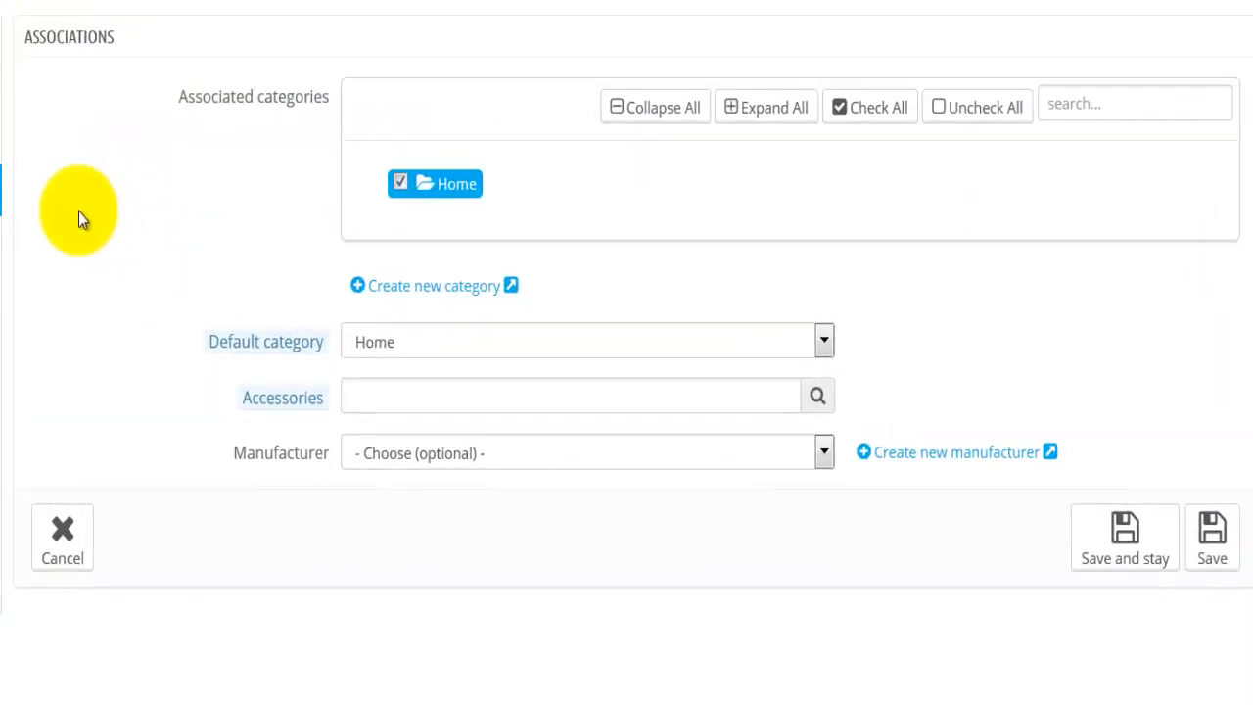
{"action": "left_click", "coordinate": [744, 110]}
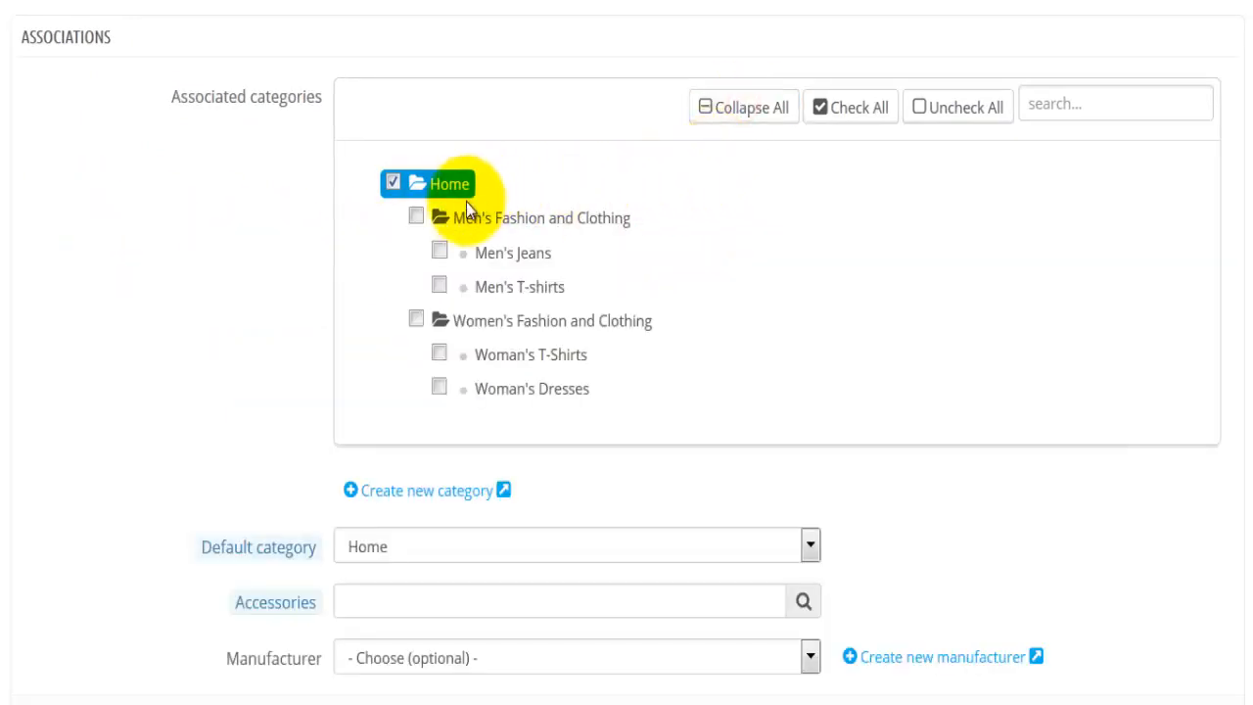
{"action": "left_click", "coordinate": [414, 221]}
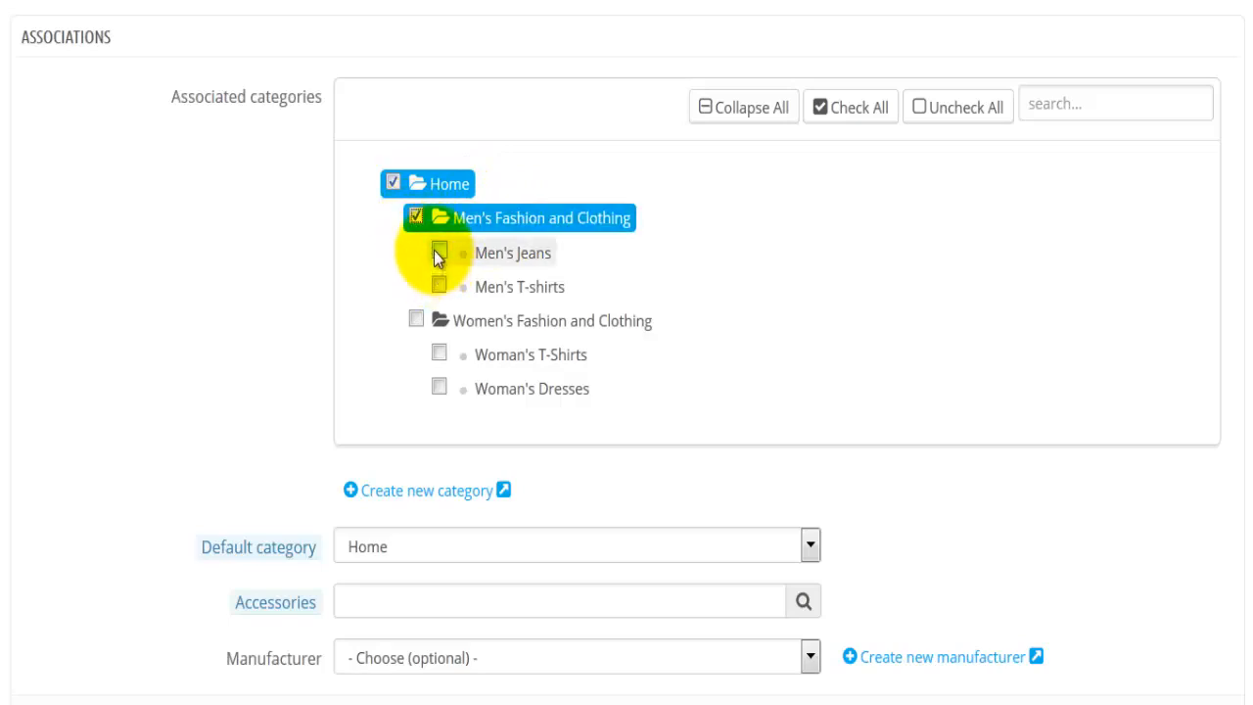
{"action": "left_click", "coordinate": [437, 251]}
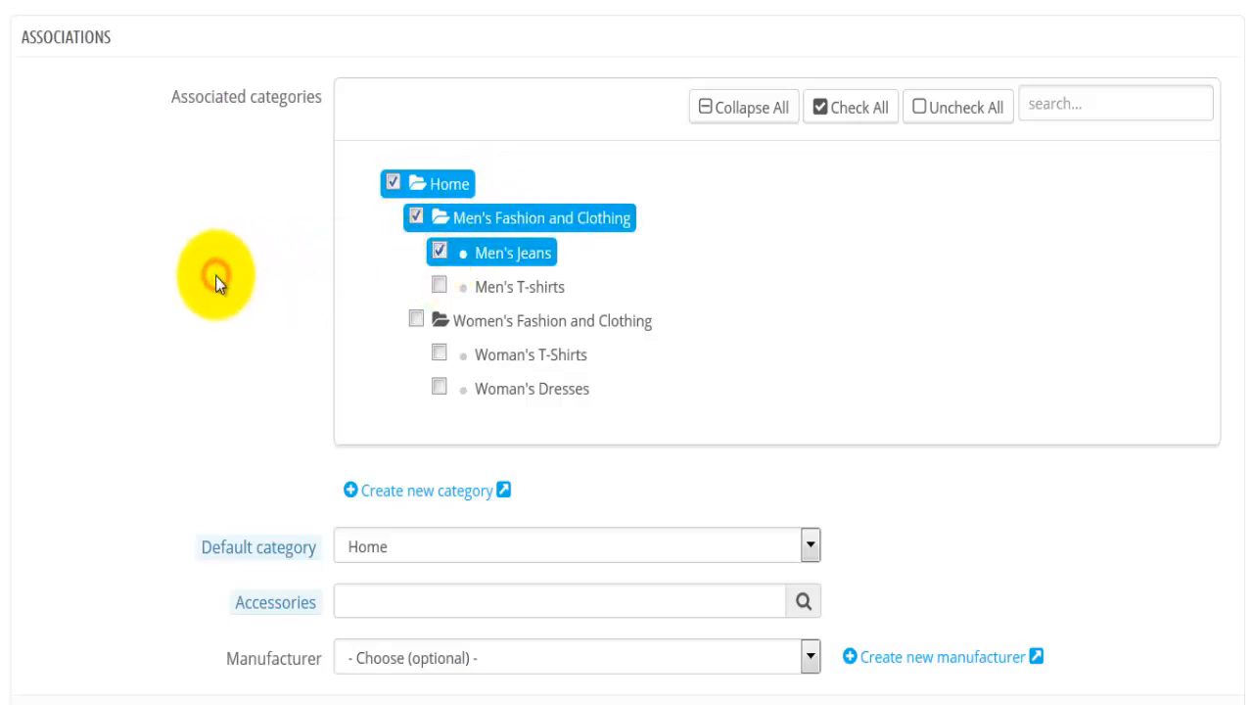
Set Men's Jeans as the product's default category in its associations
{"action": "scroll", "coordinate": [216, 275], "scroll_direction": "down", "scroll_amount": 2}
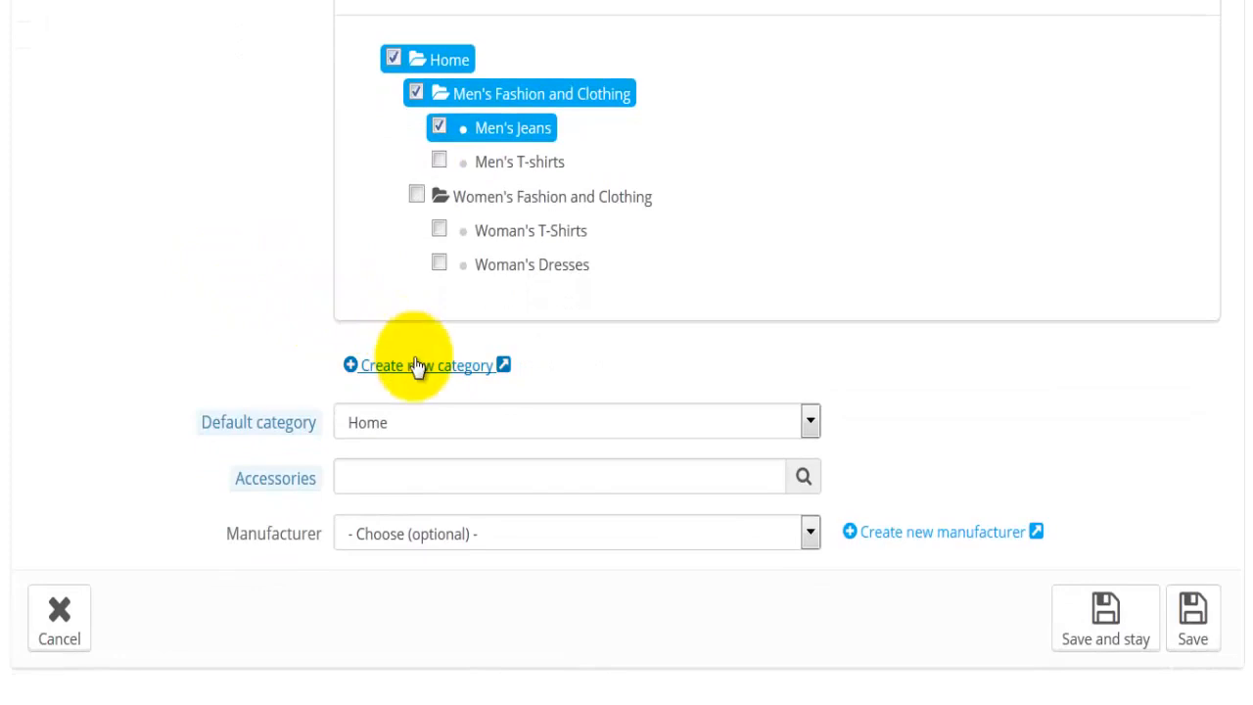
{"action": "left_click", "coordinate": [428, 420]}
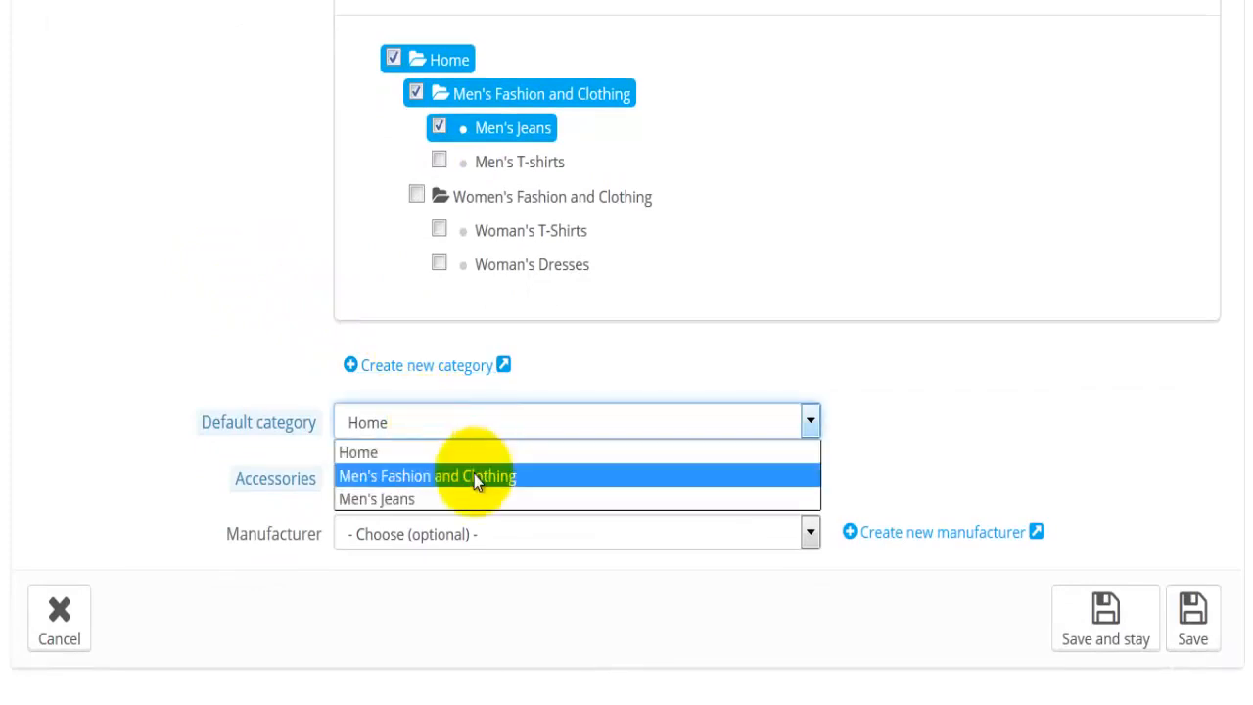
{"action": "left_click", "coordinate": [449, 493]}
{"action": "left_click", "coordinate": [165, 467]}
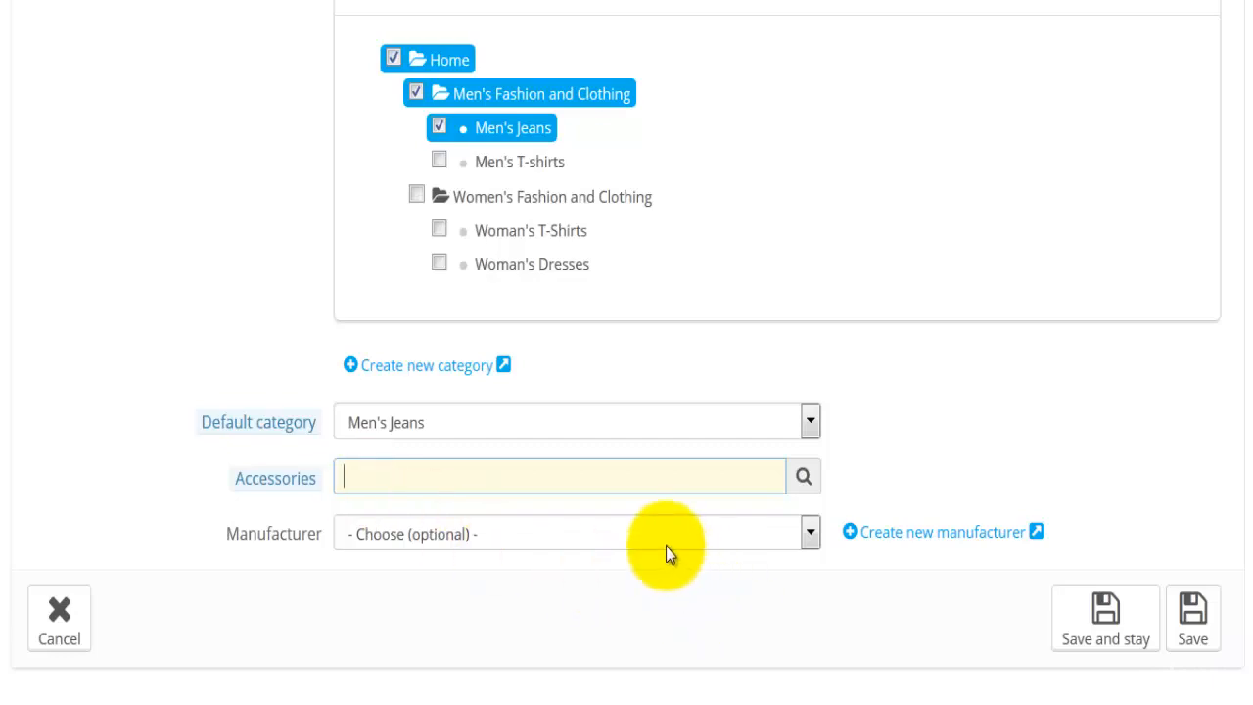
Assign DIESEL as the product's manufacturer and save the associations while staying on the edit page
{"action": "left_click", "coordinate": [801, 531]}
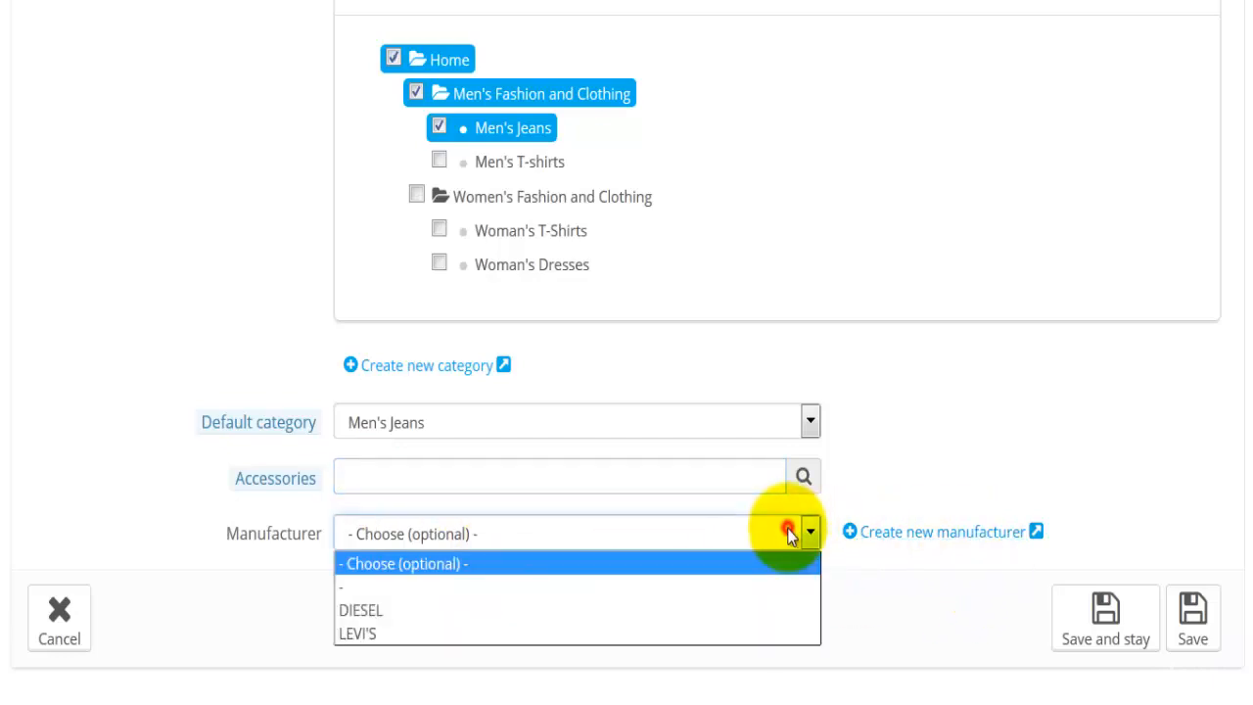
{"action": "left_click", "coordinate": [418, 607]}
{"action": "left_click", "coordinate": [1124, 654]}
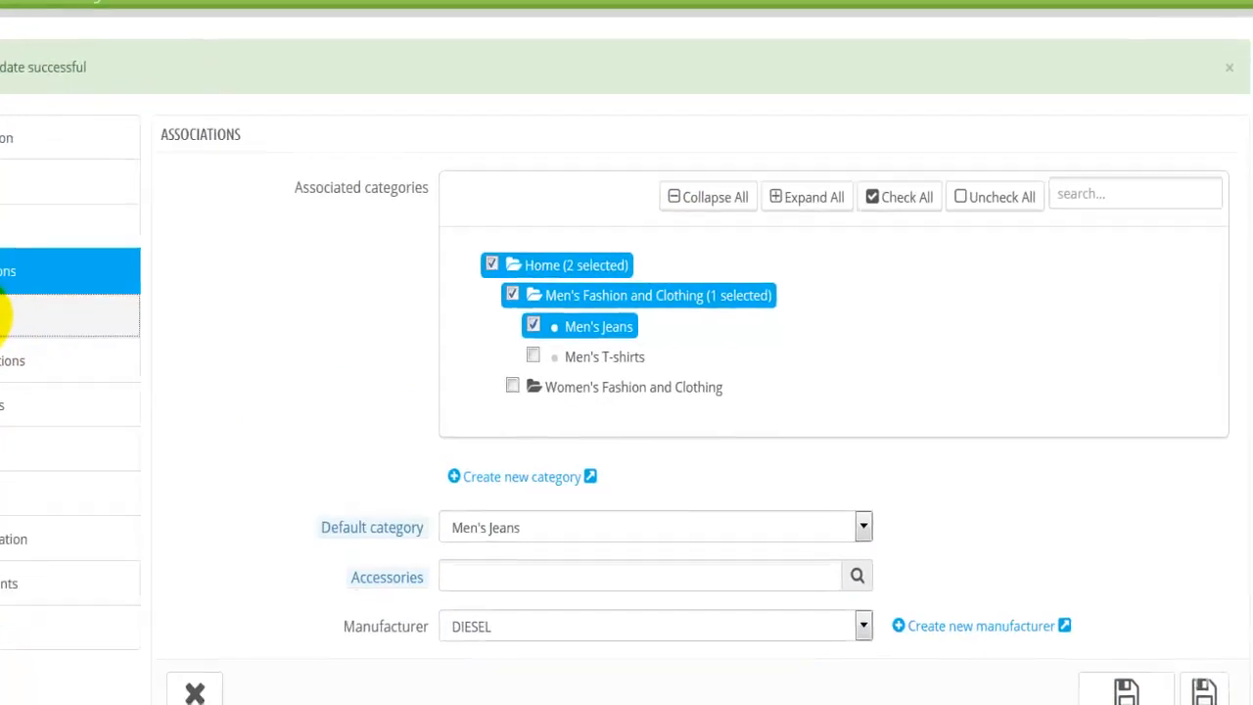
In the product's shipping settings, set the package width to 40 cm, the height to 10 cm and the depth to 25 cm
{"action": "left_click", "coordinate": [56, 354]}
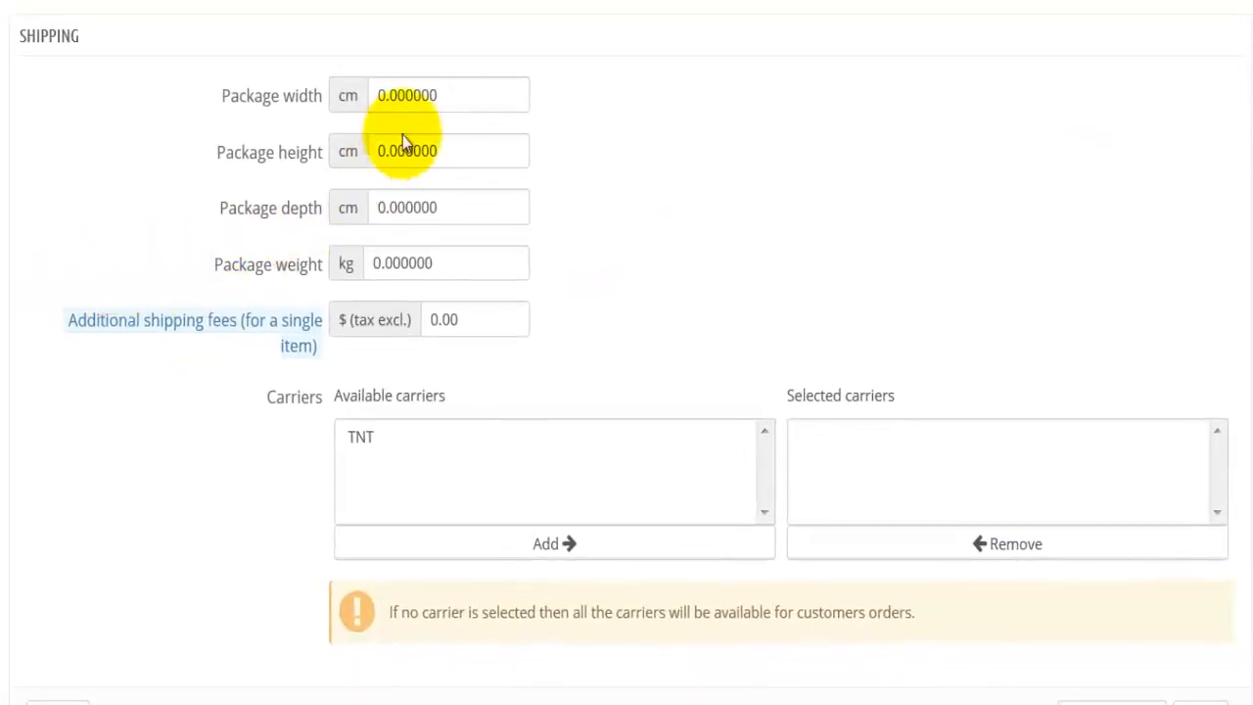
{"action": "left_click_drag", "start_coordinate": [455, 98], "coordinate": [381, 95]}
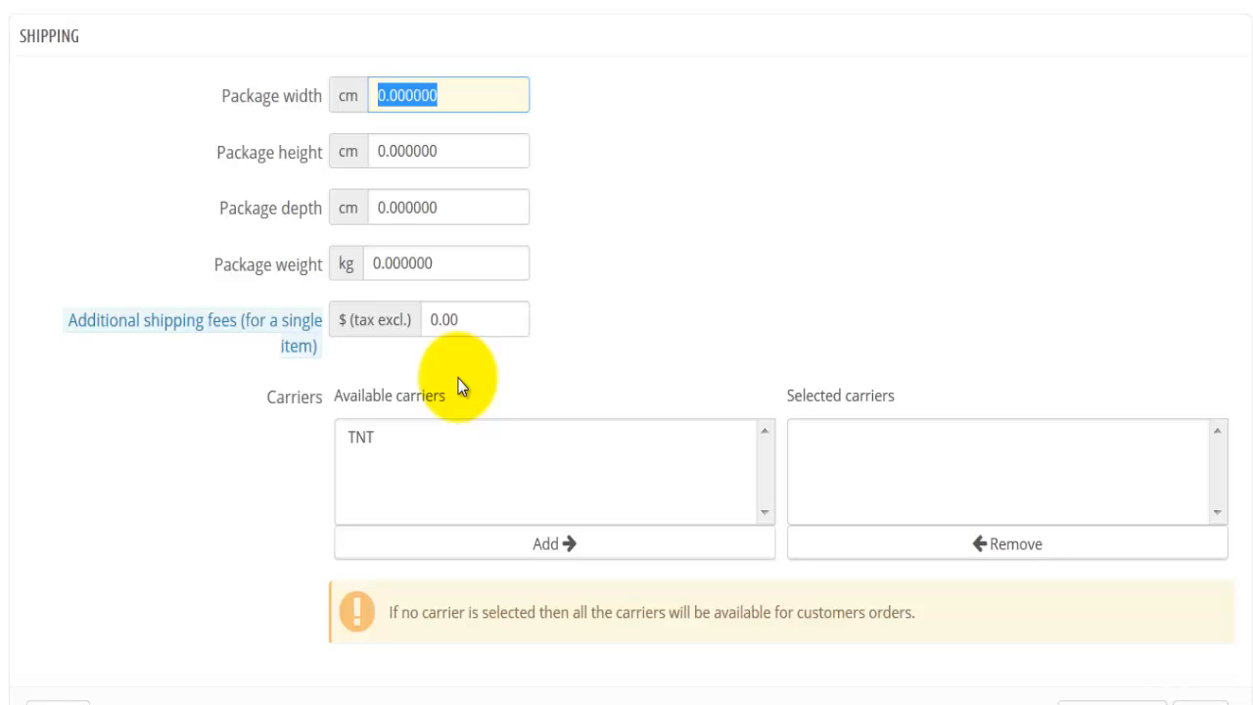
{"action": "key", "text": "BackSpace"}
{"action": "type", "text": "40"}
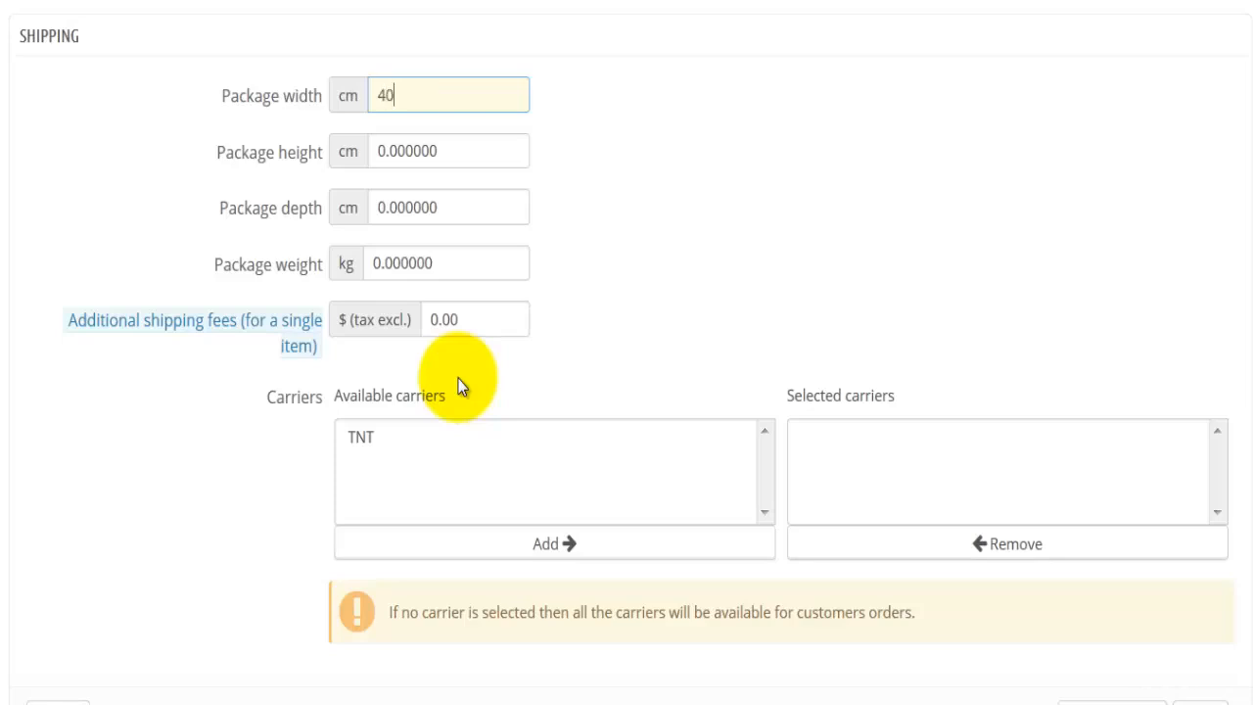
{"action": "key", "text": "Tab"}
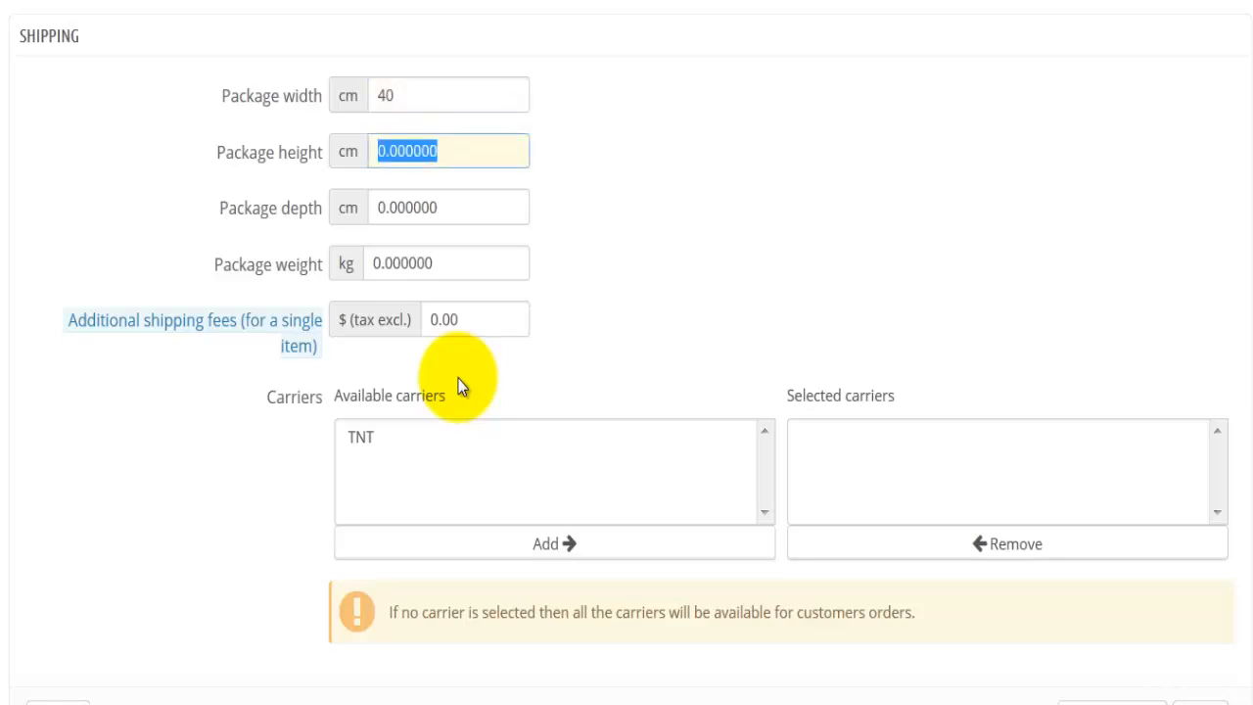
{"action": "type", "text": "10"}
{"action": "key", "text": "Tab"}
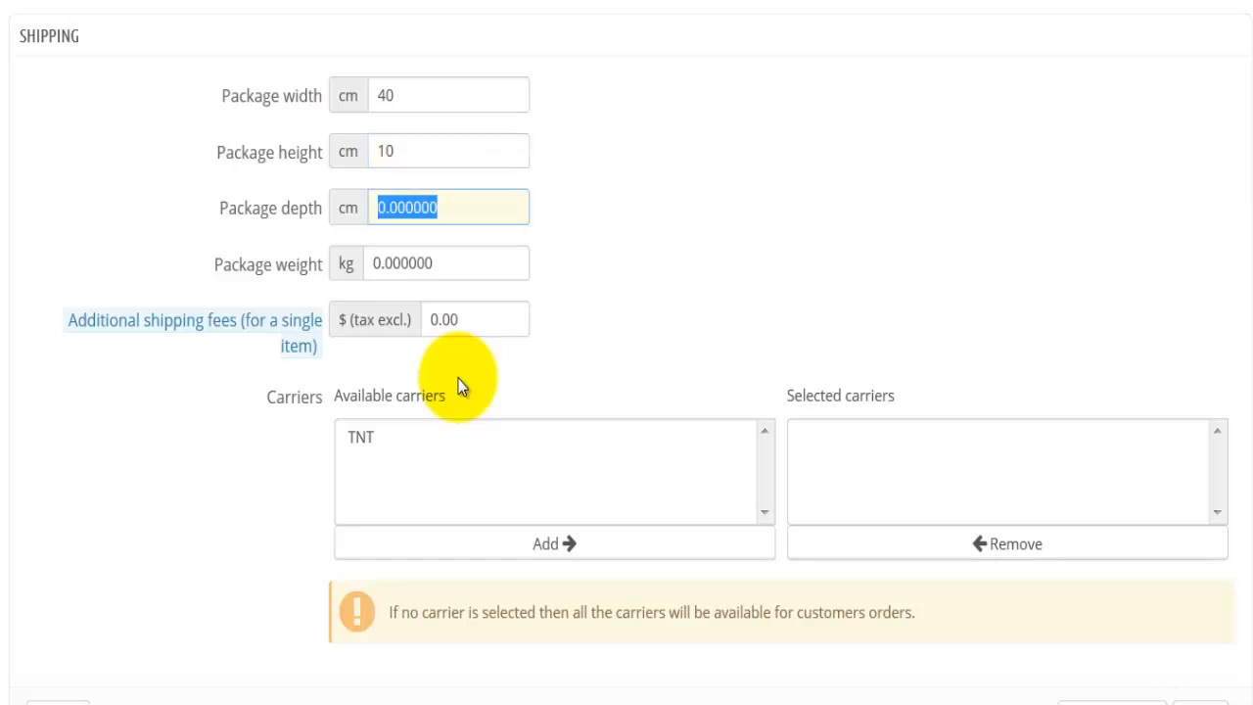
{"action": "type", "text": "25"}
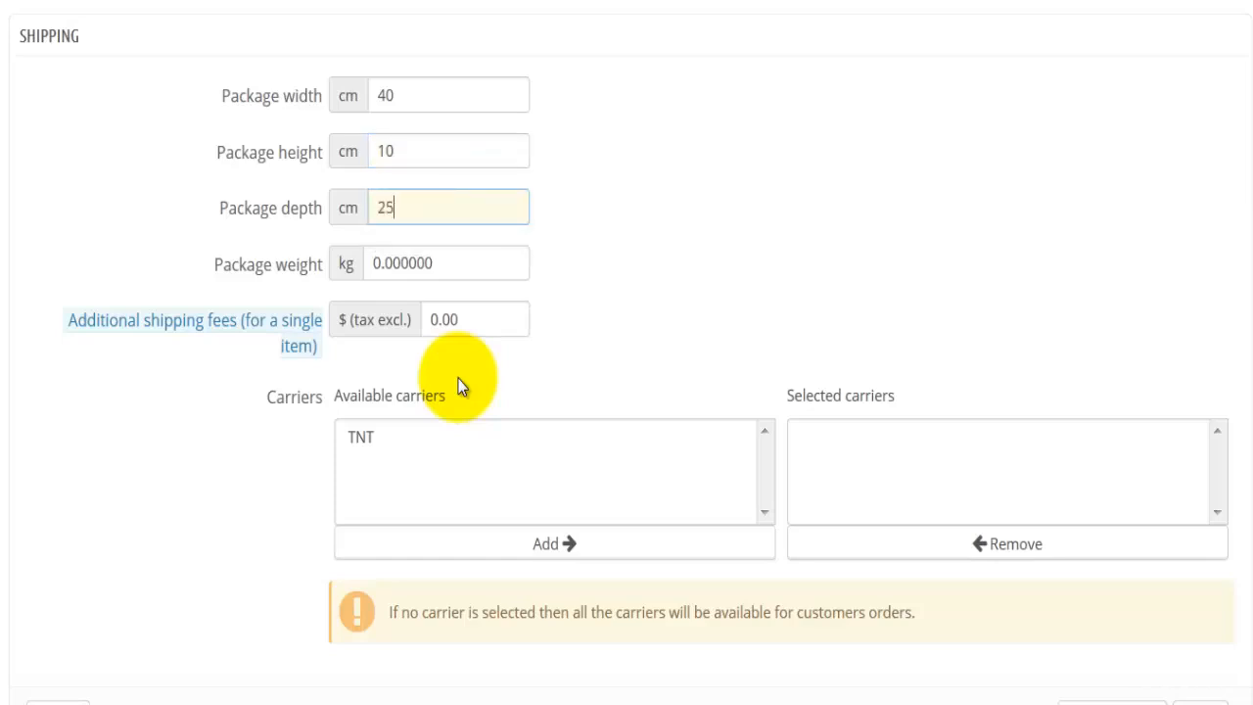
{"action": "key", "text": "Tab"}
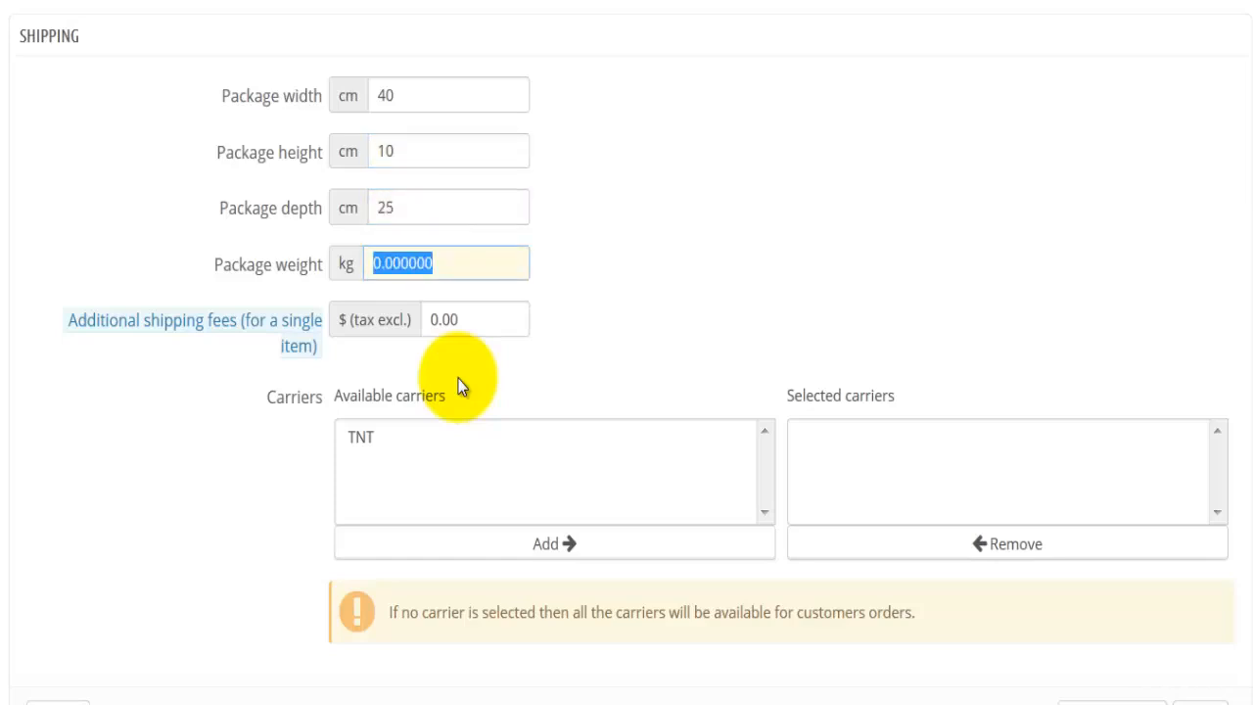
Set the package weight to 2.1 kg and the additional shipping fee for a single item to $5 excluding tax
{"action": "type", "text": "2.1"}
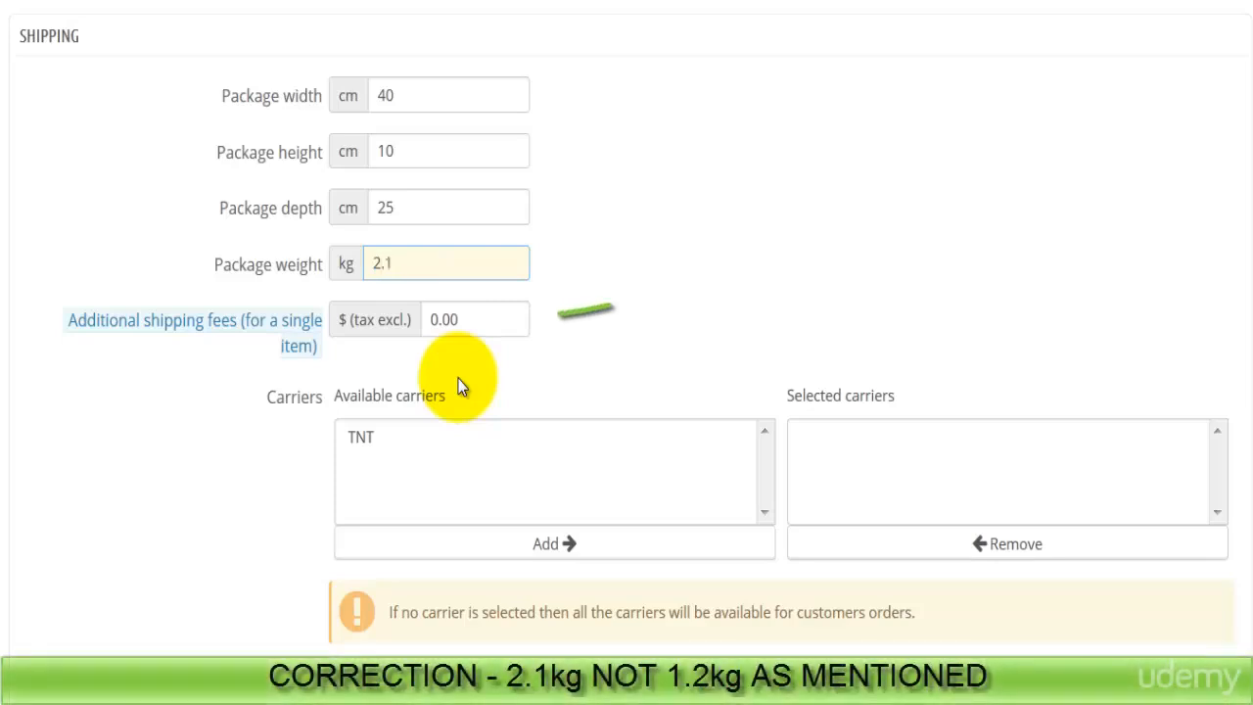
{"action": "key", "text": "Tab"}
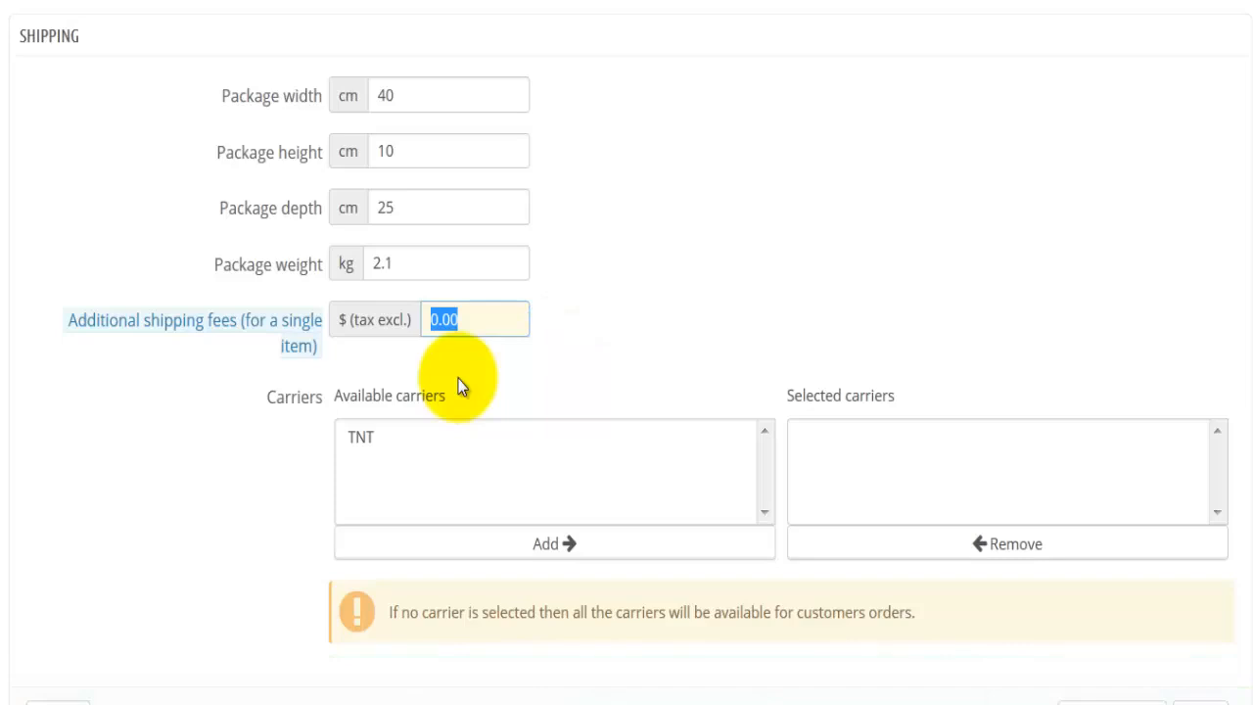
{"action": "mouse_move", "coordinate": [257, 325]}
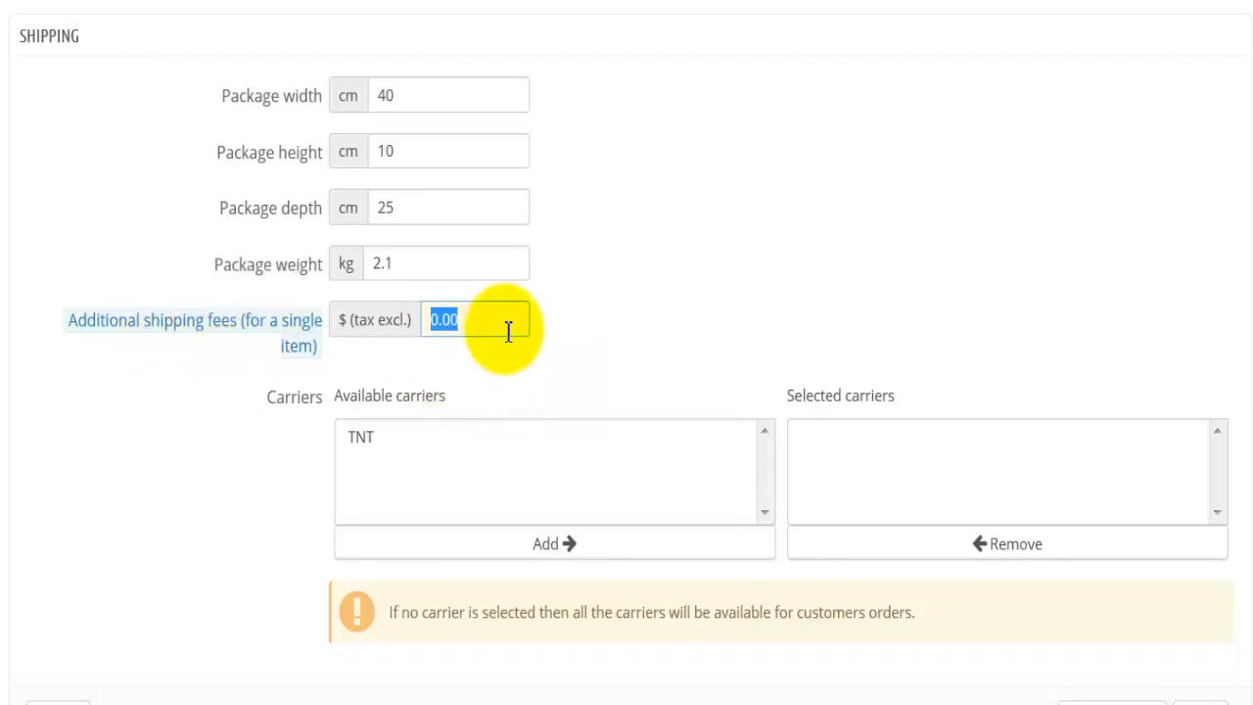
{"action": "type", "text": "5"}
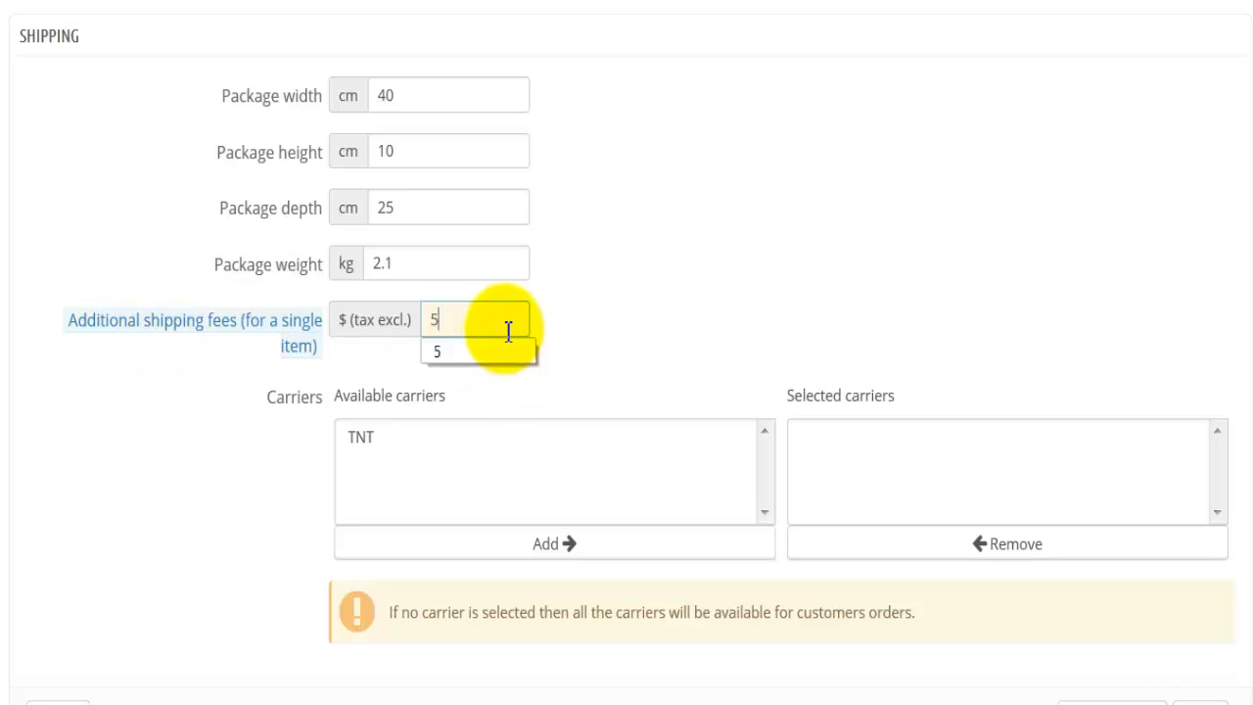
{"action": "key", "text": "Tab"}
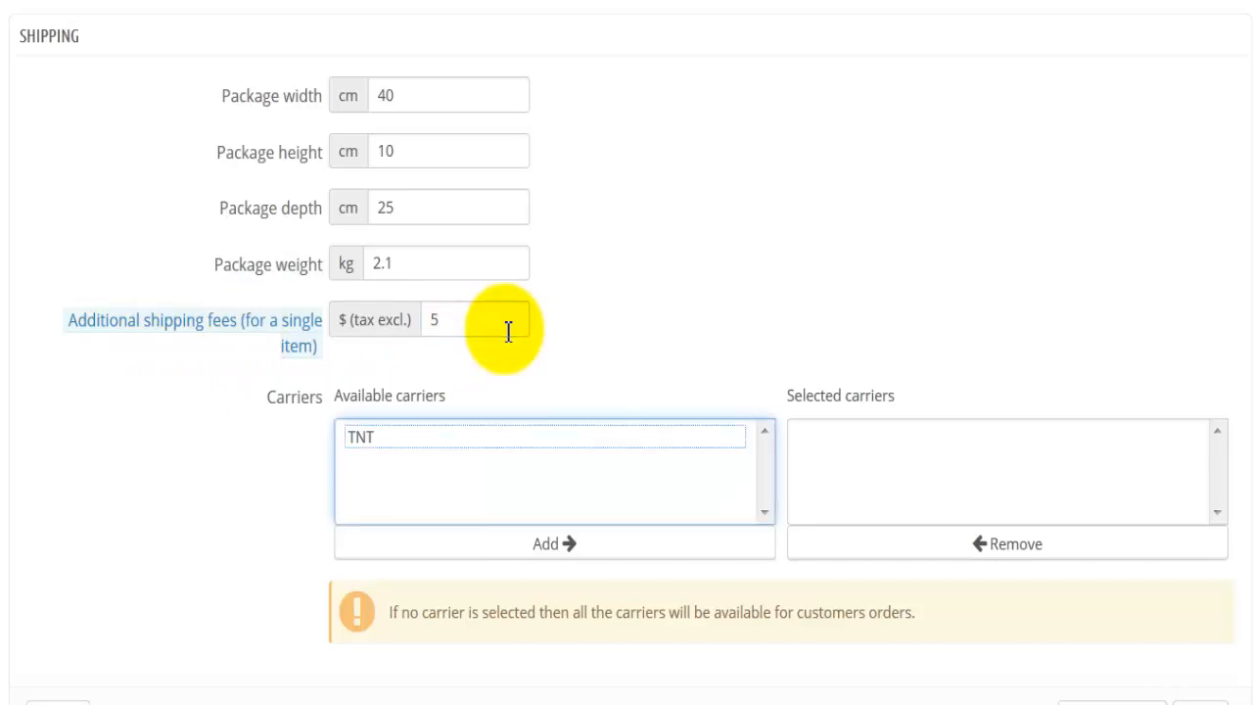
{"action": "left_click", "coordinate": [411, 437]}
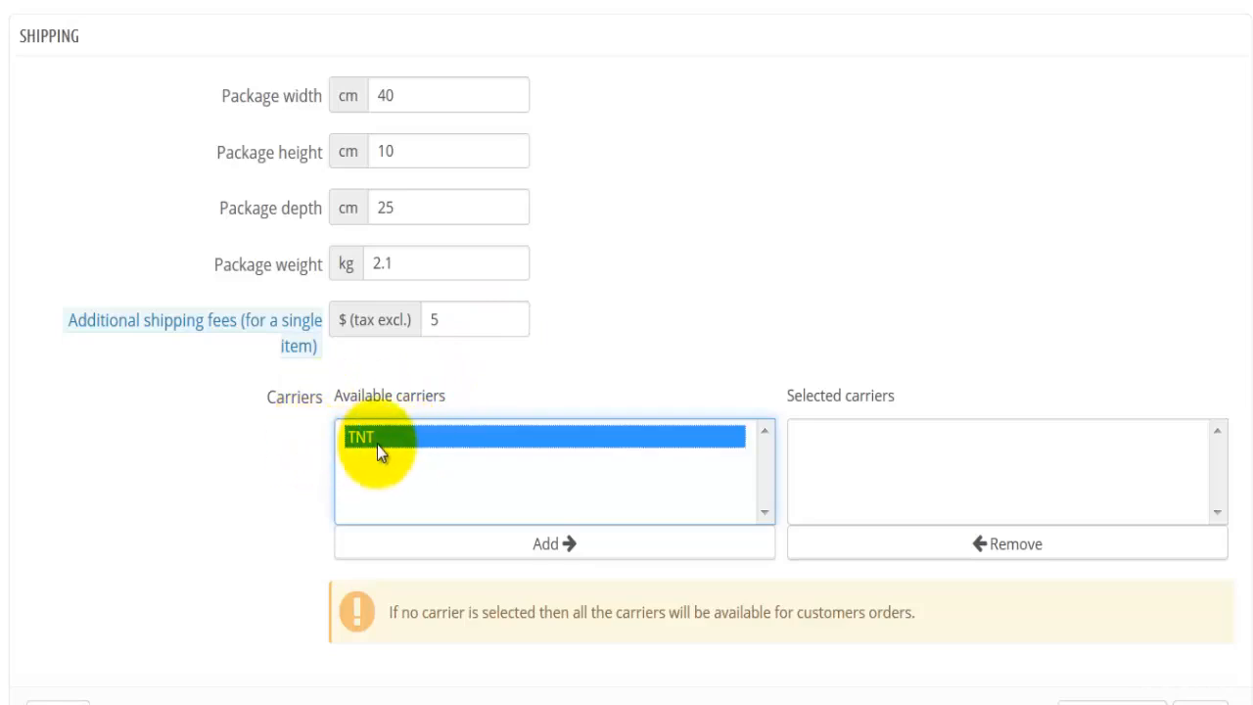
{"action": "left_click", "coordinate": [506, 546]}
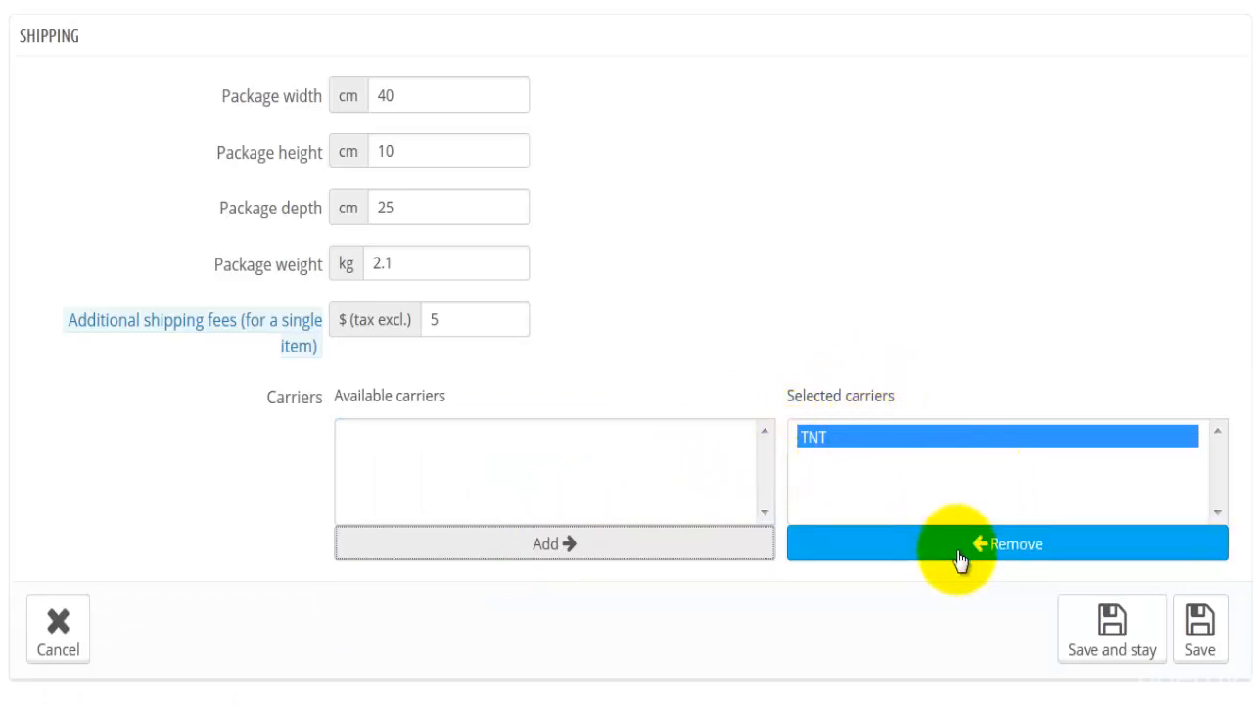
{"action": "left_click", "coordinate": [857, 436]}
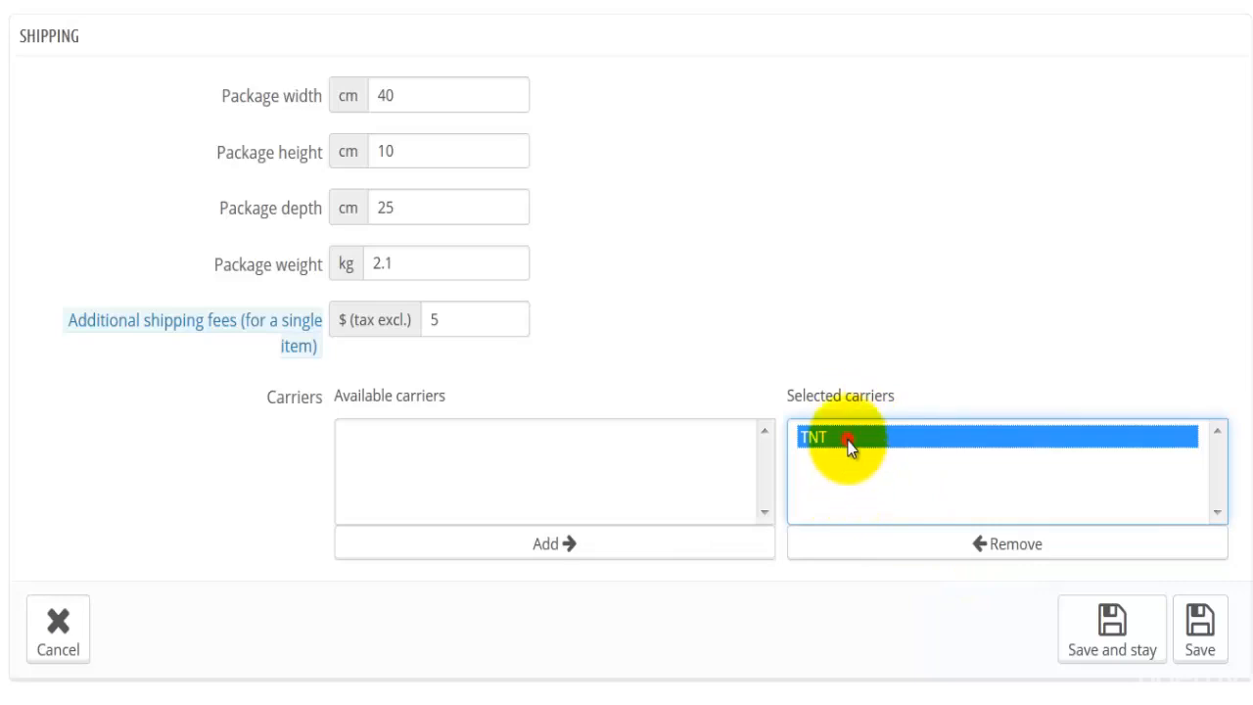
{"action": "left_click", "coordinate": [959, 545]}
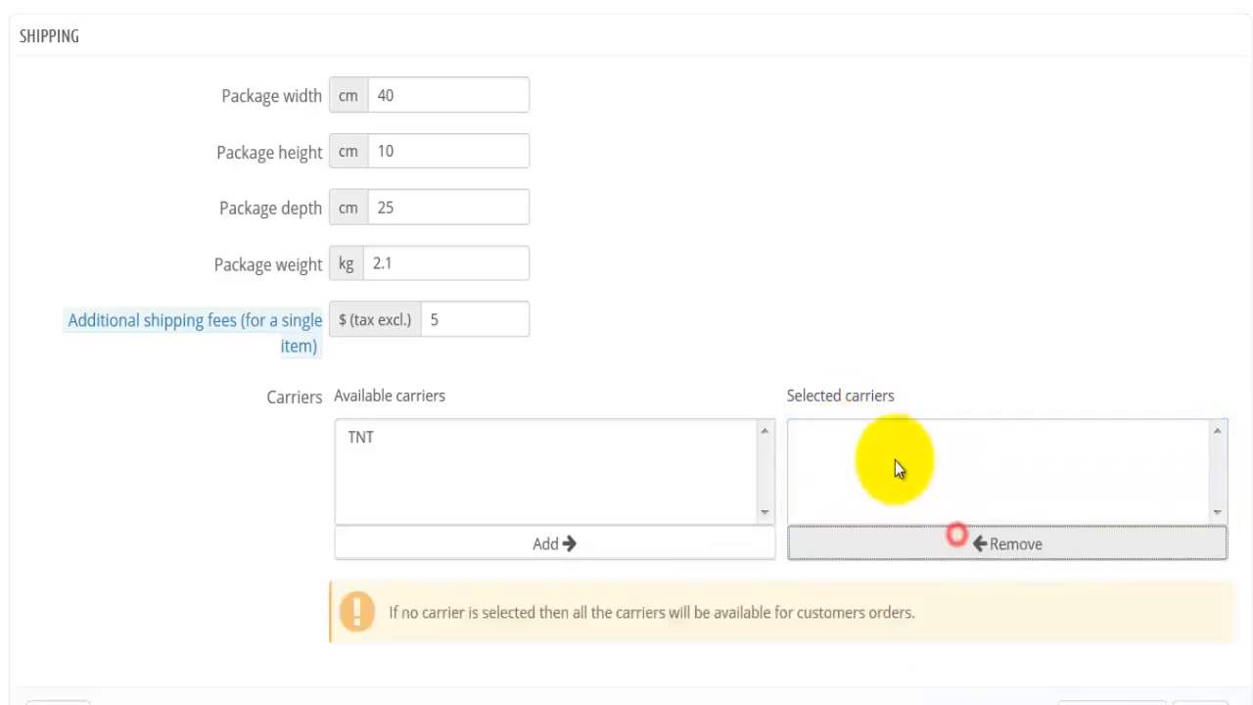
Add TNT to the product's selected carriers
{"action": "left_click", "coordinate": [358, 431]}
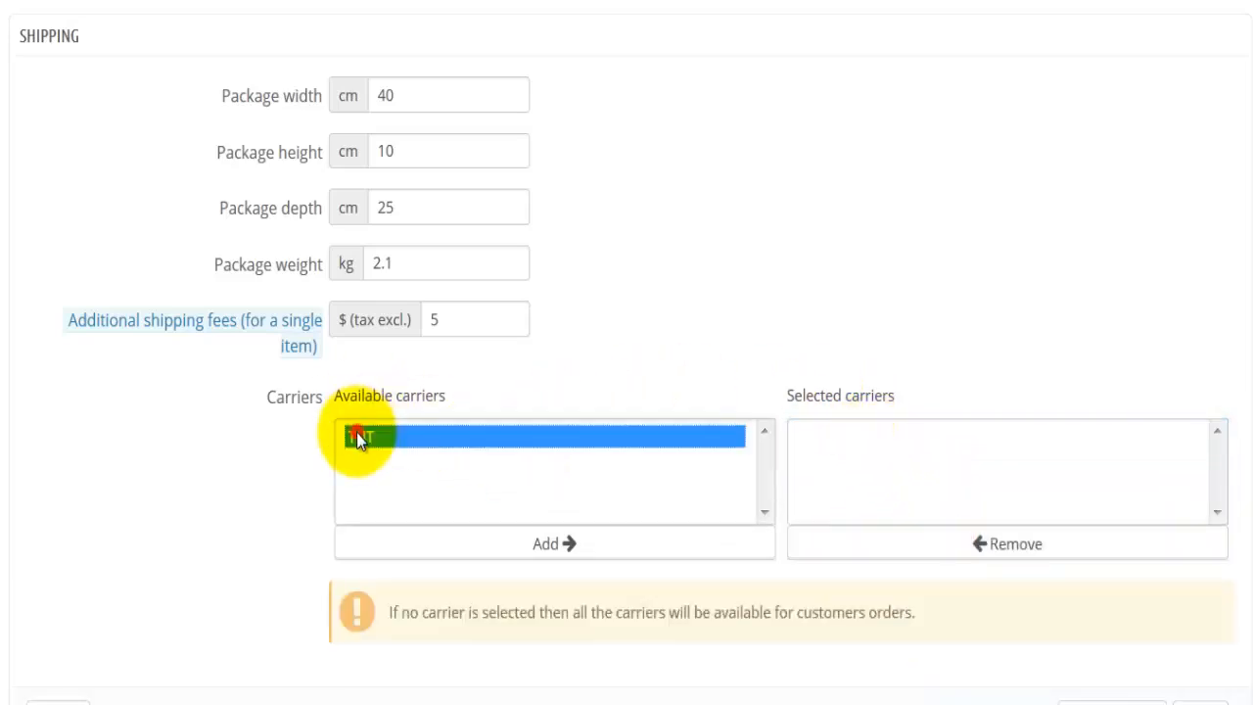
{"action": "left_click", "coordinate": [614, 546]}
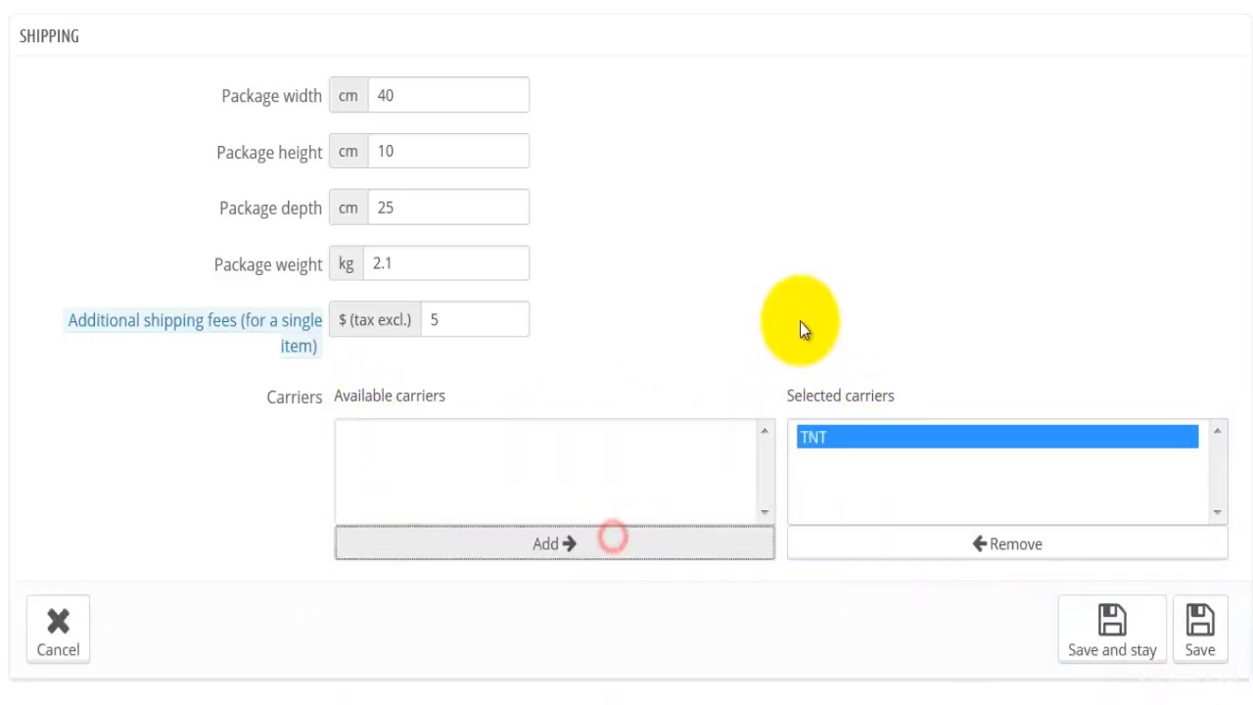
Save the shipping settings while staying on the edit page, and review the product's combinations section
{"action": "left_click", "coordinate": [1077, 605]}
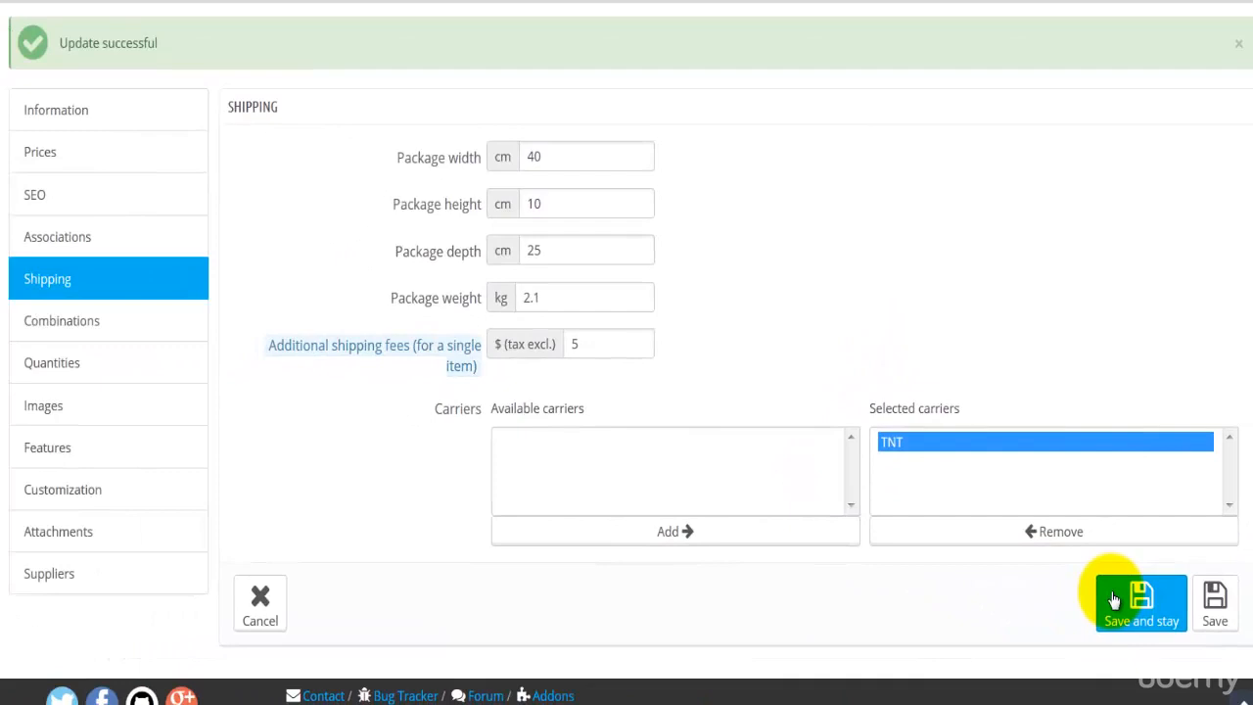
{"action": "left_click", "coordinate": [61, 328]}
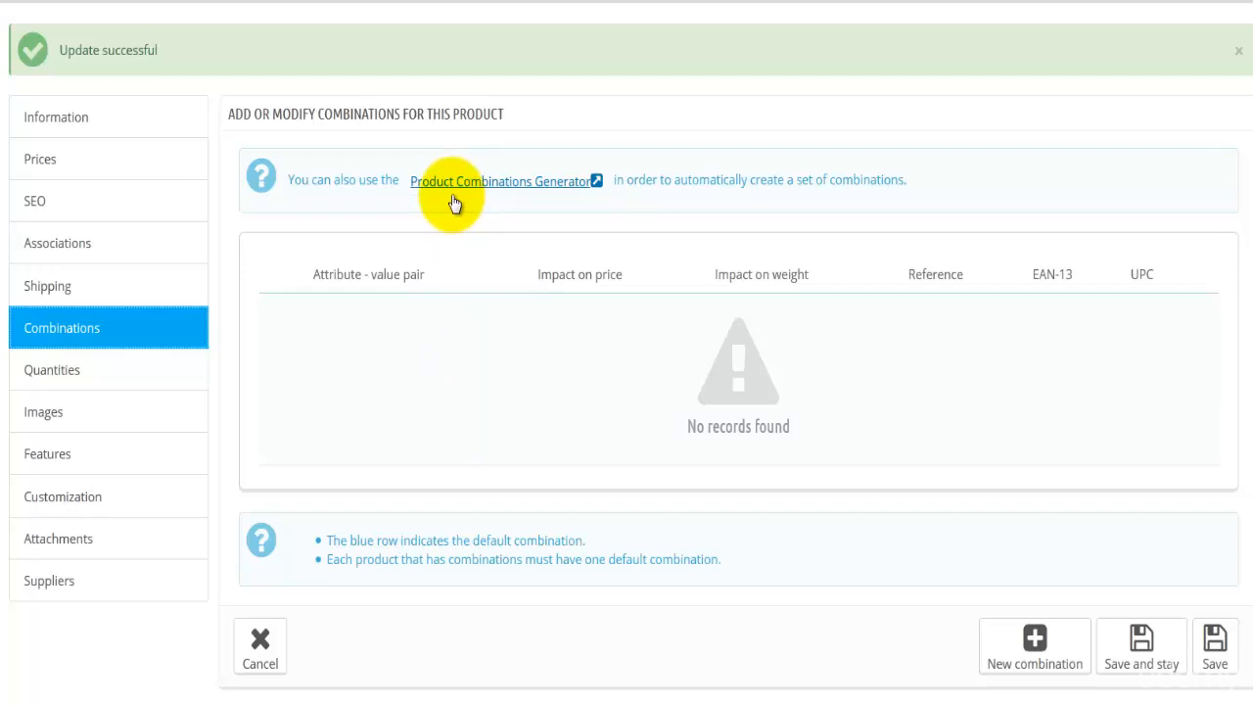
{"action": "double_click", "coordinate": [849, 186]}
{"action": "left_click", "coordinate": [704, 420]}
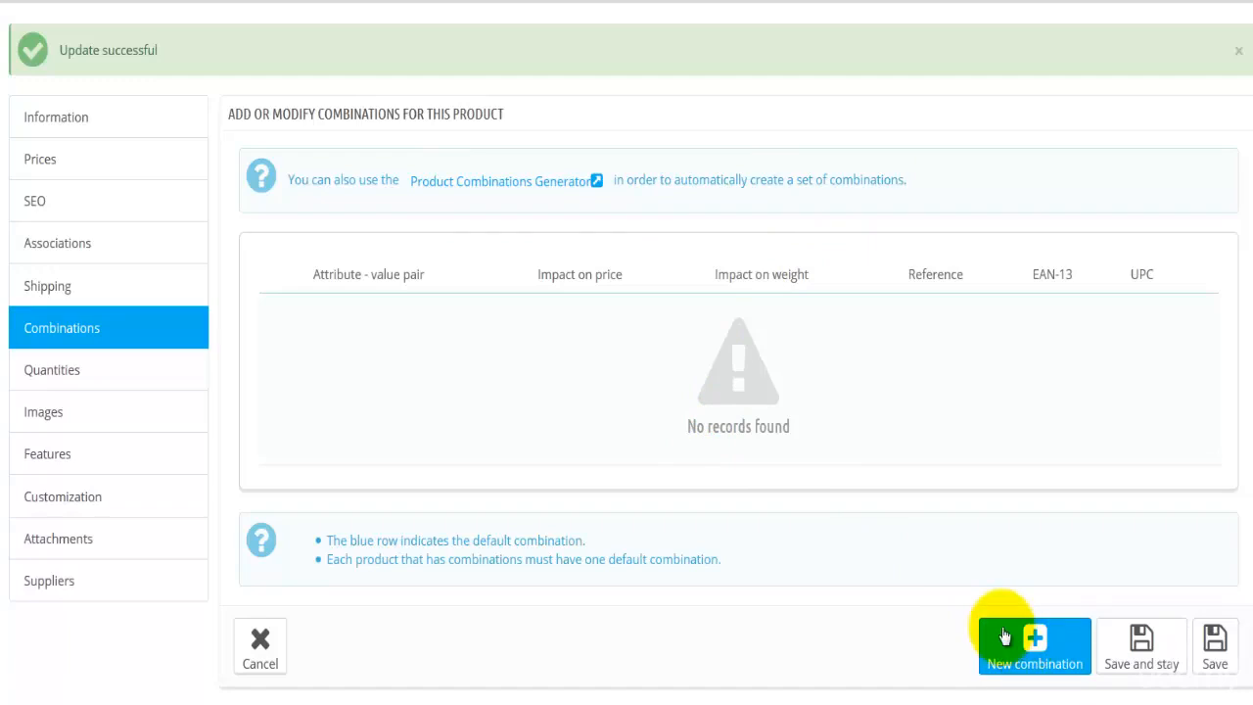
{"action": "scroll", "coordinate": [1004, 638], "scroll_direction": "down", "scroll_amount": 1}
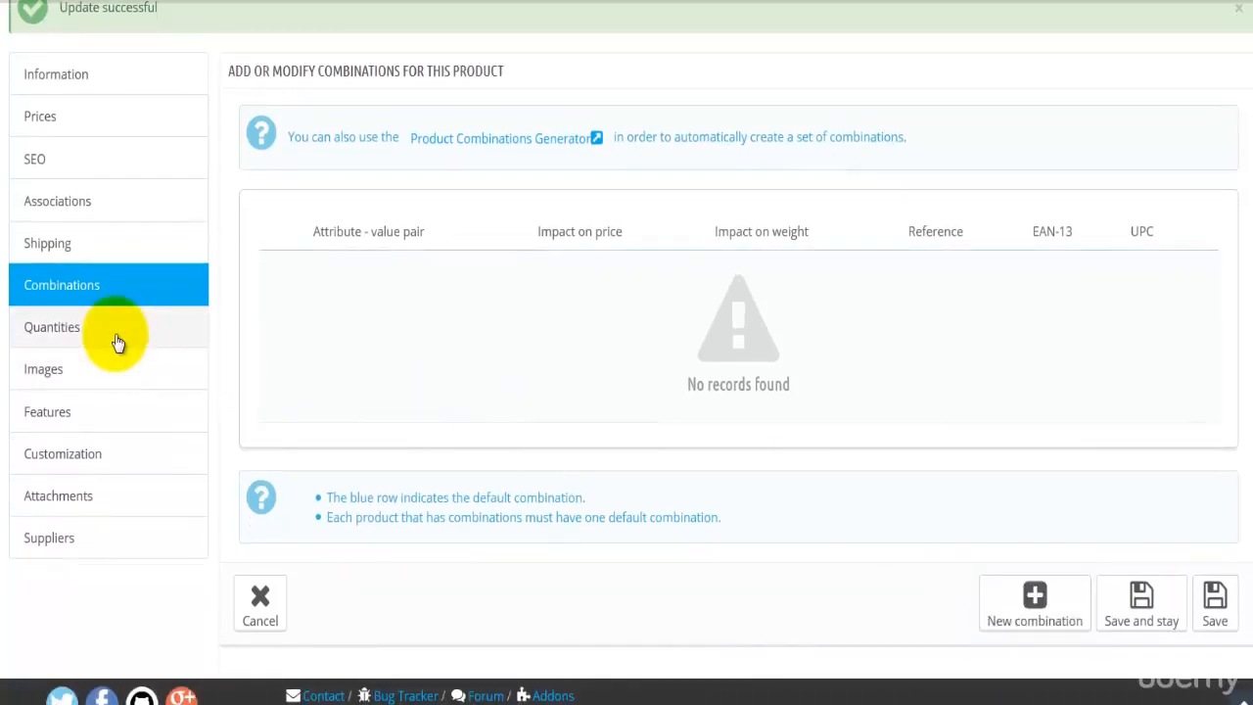
Set the manually specified available quantity for Diesel Jeans to 20 and save while staying on the edit page
{"action": "left_click", "coordinate": [117, 342]}
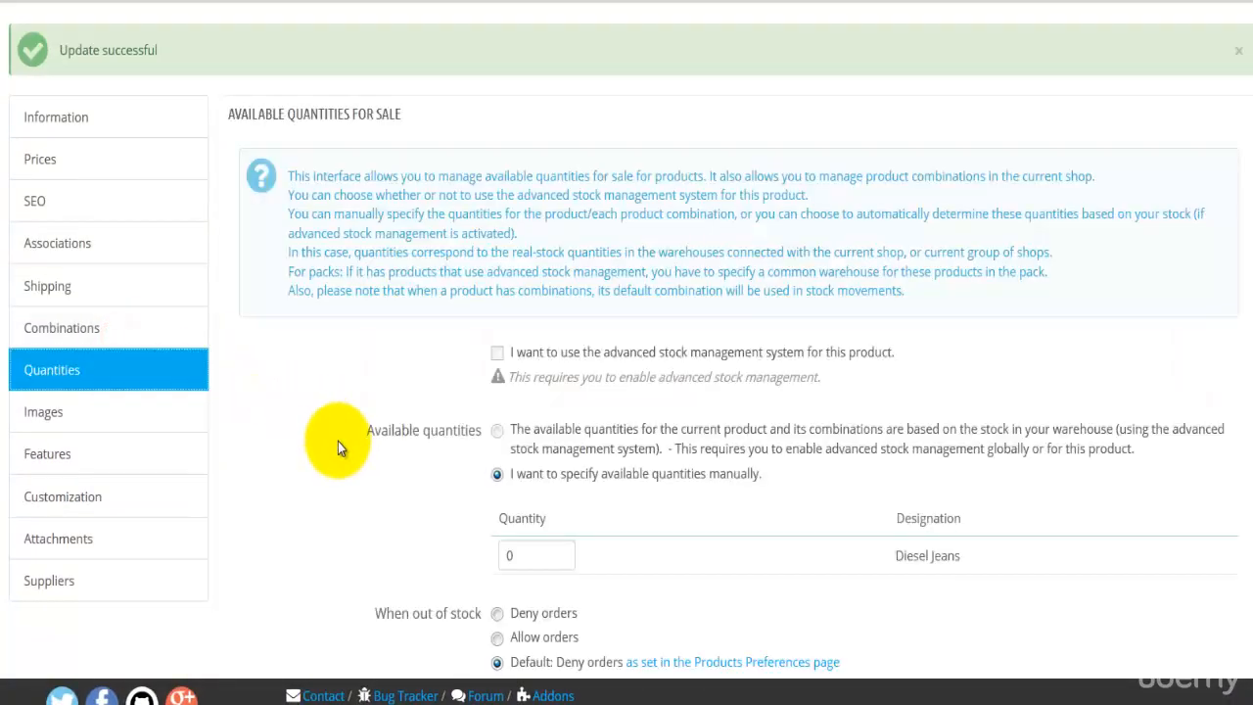
{"action": "scroll", "coordinate": [316, 460], "scroll_direction": "down", "scroll_amount": 3}
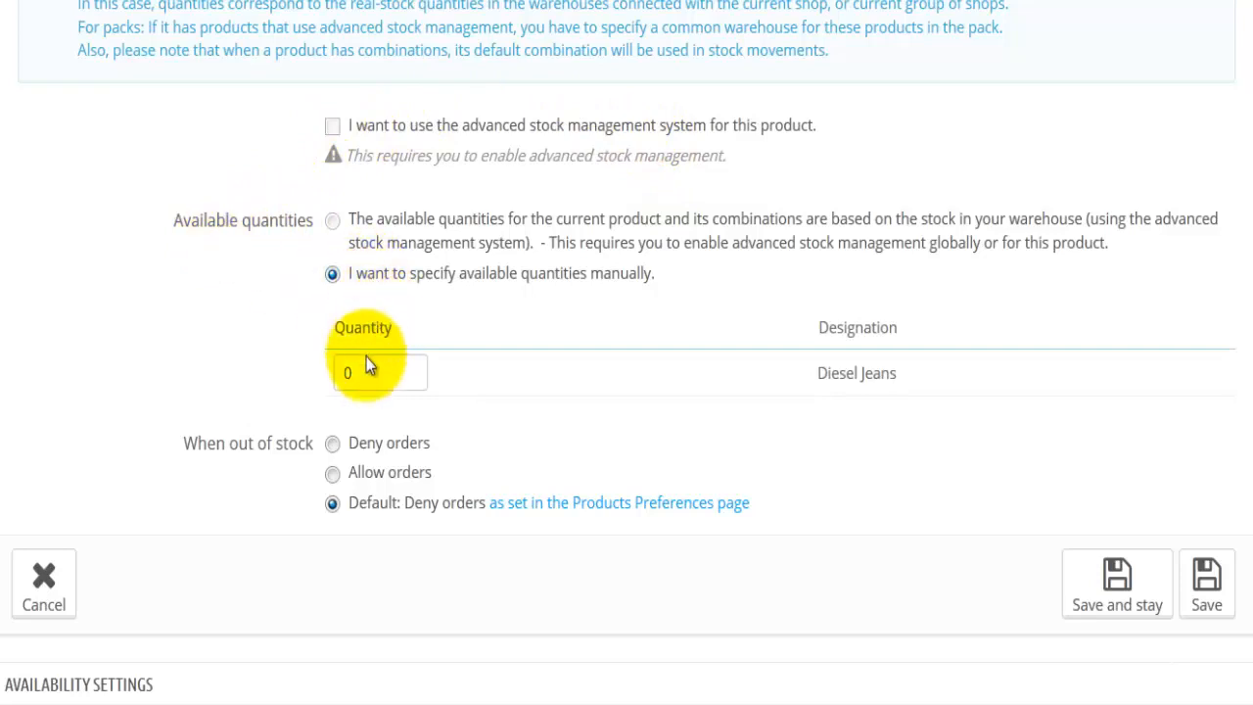
{"action": "left_click_drag", "start_coordinate": [364, 360], "coordinate": [323, 367]}
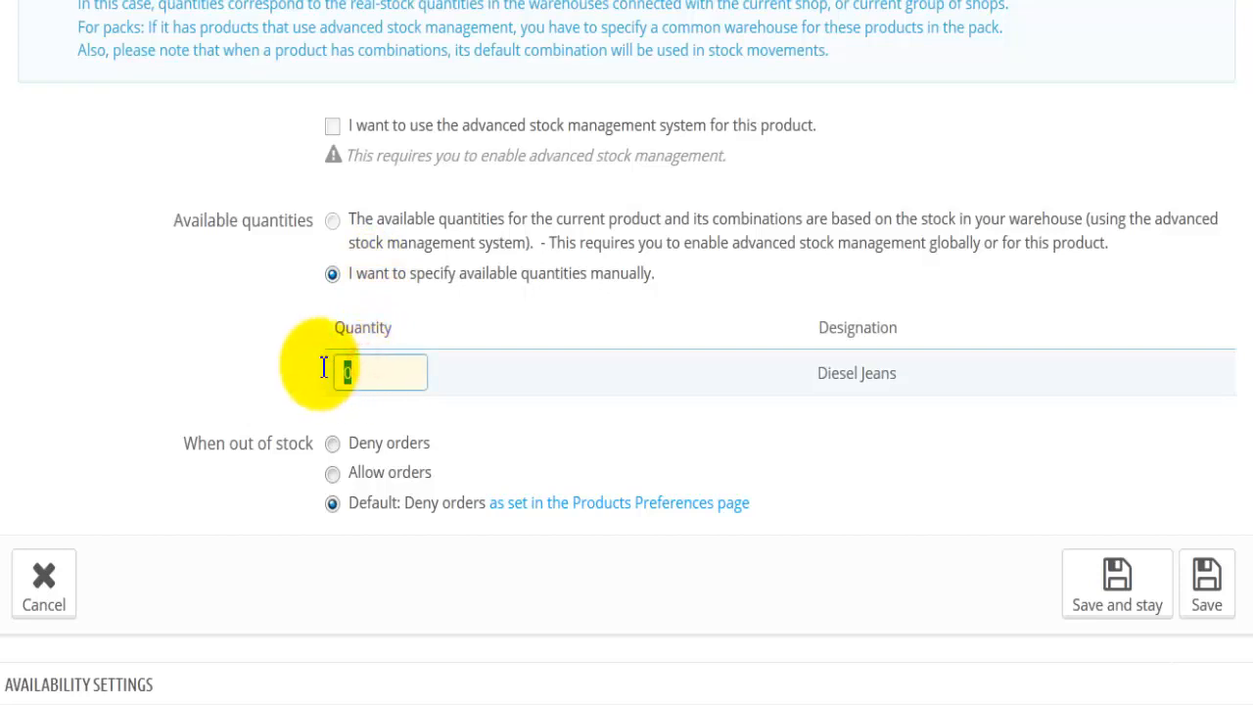
{"action": "type", "text": "20"}
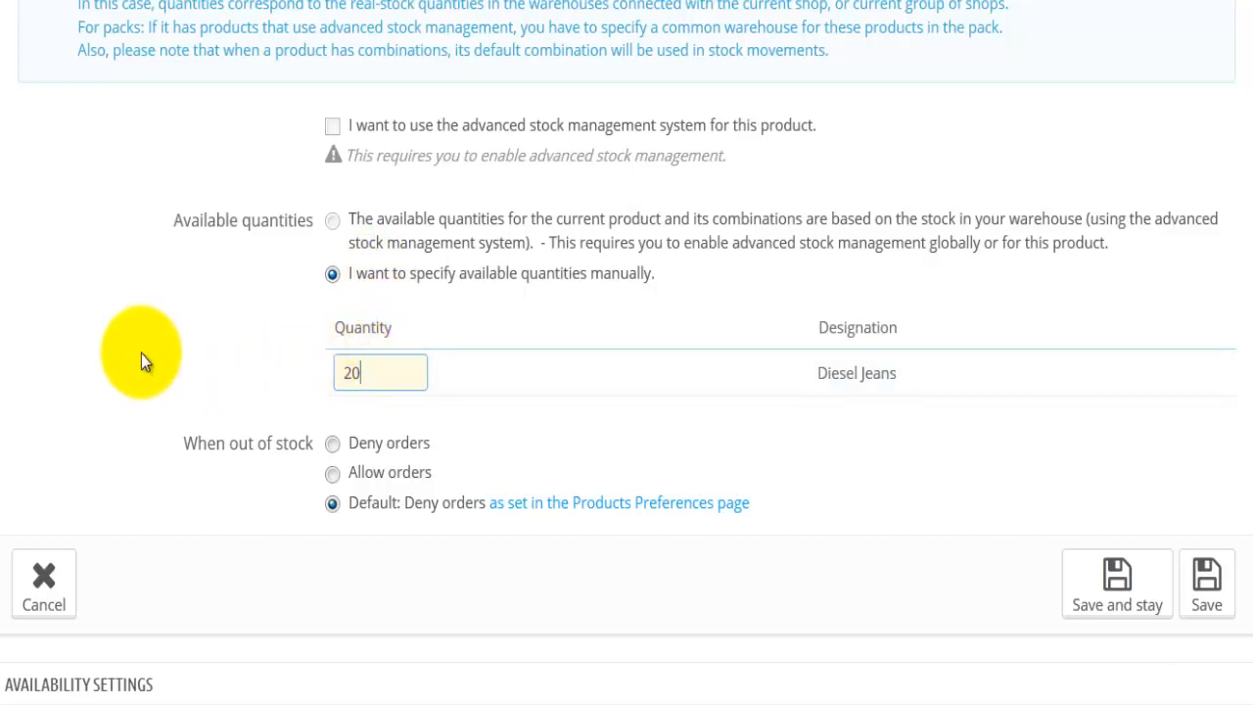
{"action": "left_click", "coordinate": [141, 360]}
{"action": "scroll", "coordinate": [128, 516], "scroll_direction": "down", "scroll_amount": 3}
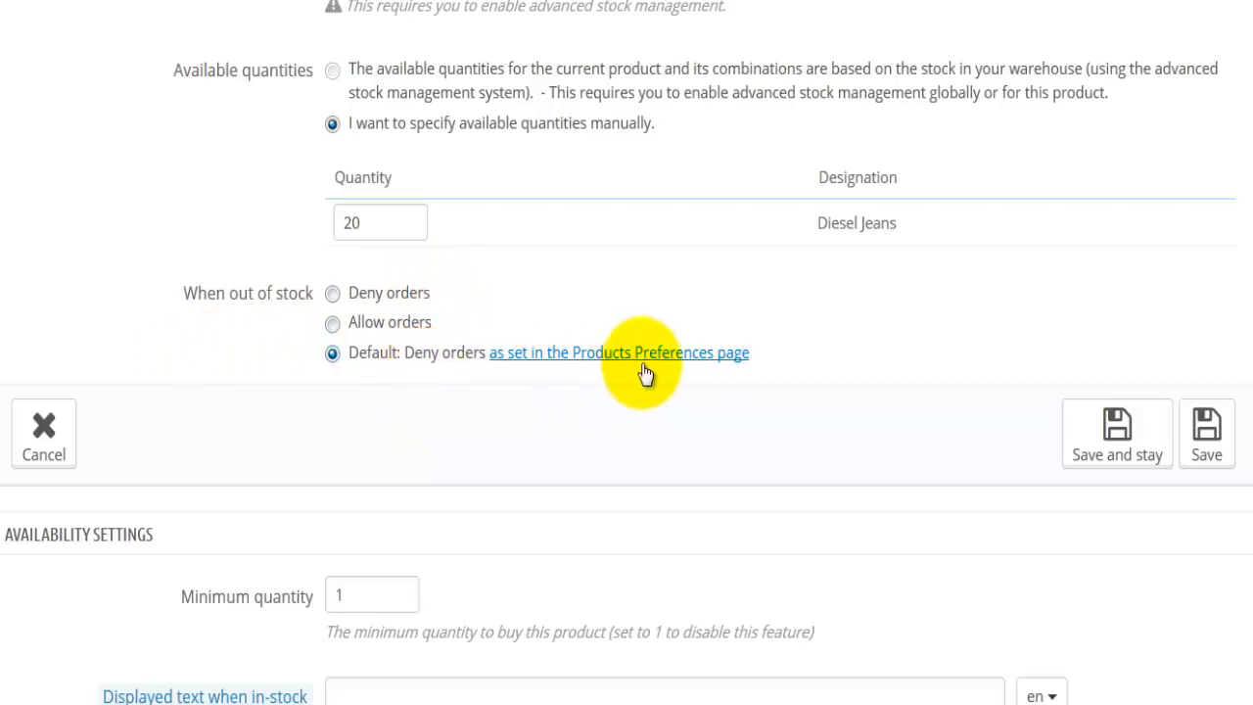
{"action": "scroll", "coordinate": [357, 436], "scroll_direction": "down", "scroll_amount": 1}
{"action": "scroll", "coordinate": [356, 435], "scroll_direction": "down", "scroll_amount": 3}
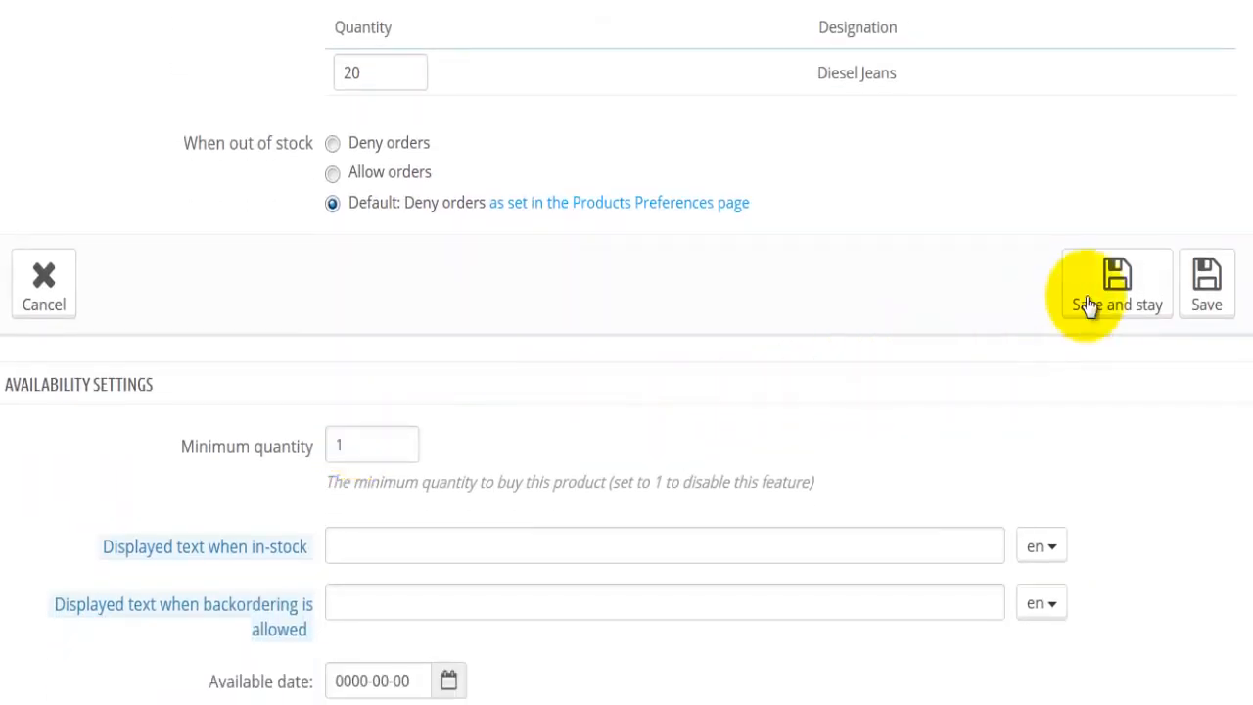
{"action": "left_click", "coordinate": [1131, 289]}
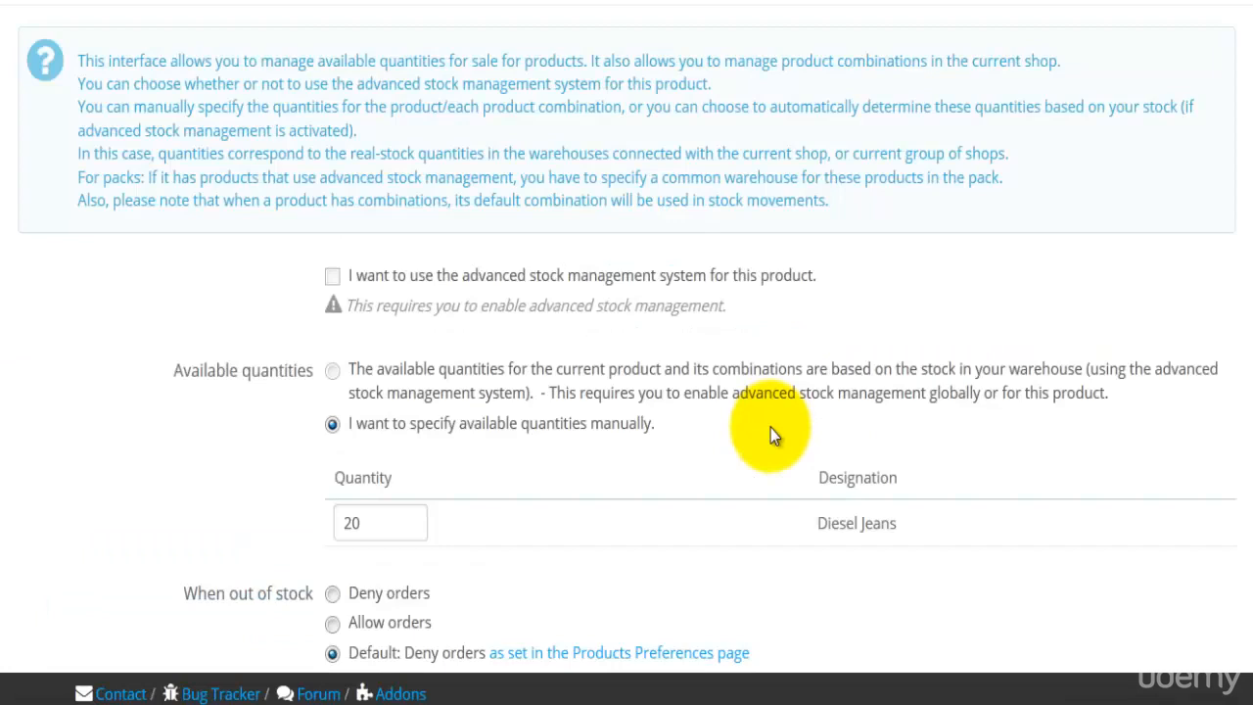
Examine the product's availability settings, including the minimum quantity and the texts displayed when in stock and when backordering is allowed
{"action": "scroll", "coordinate": [770, 428], "scroll_direction": "down", "scroll_amount": 10}
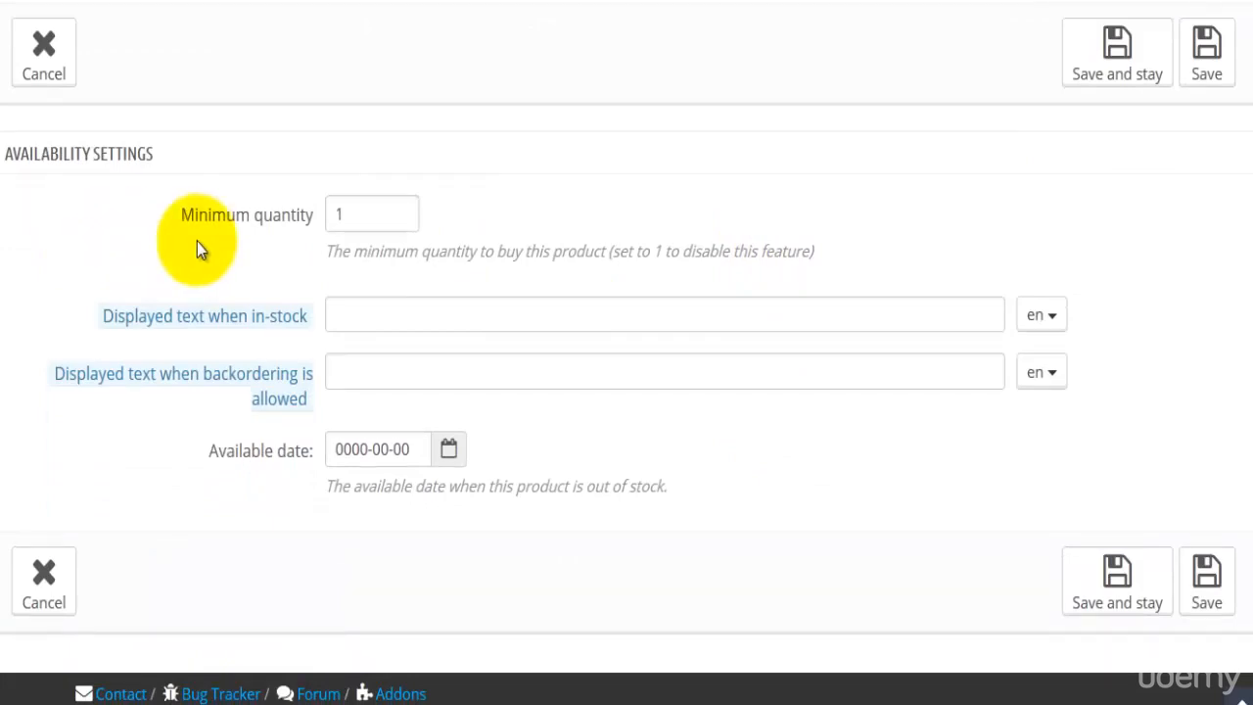
{"action": "left_click", "coordinate": [347, 211]}
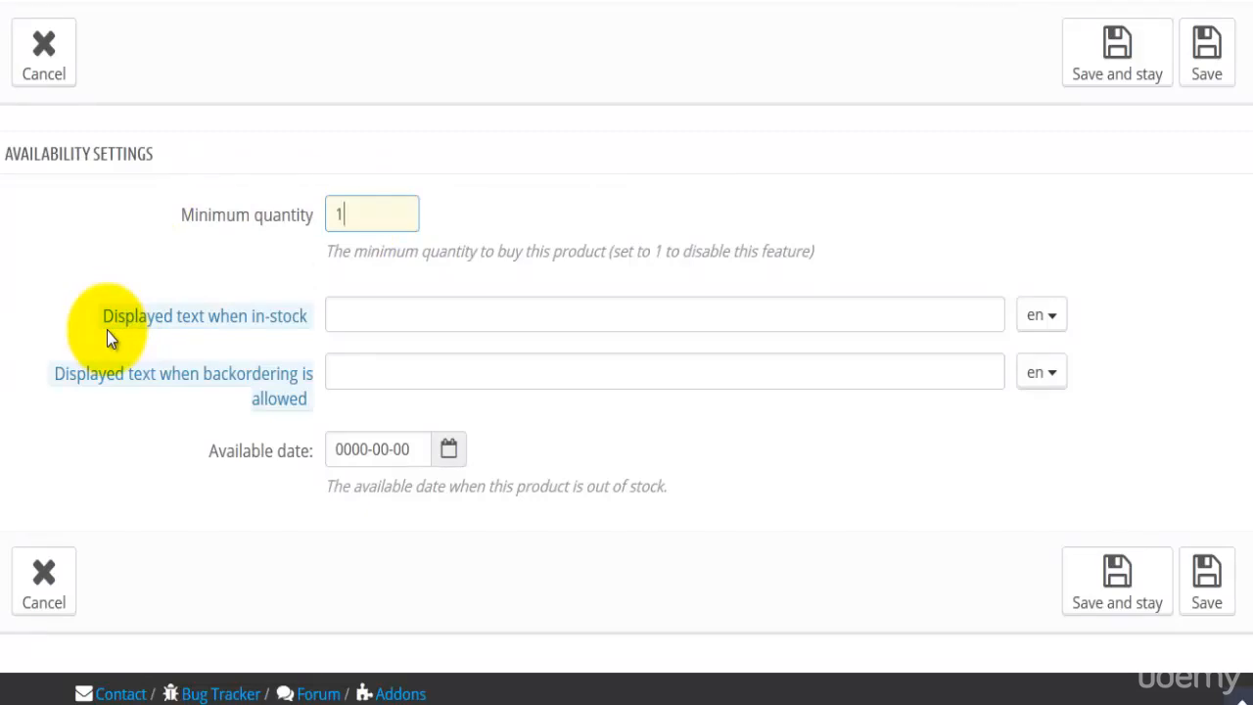
{"action": "left_click", "coordinate": [405, 315]}
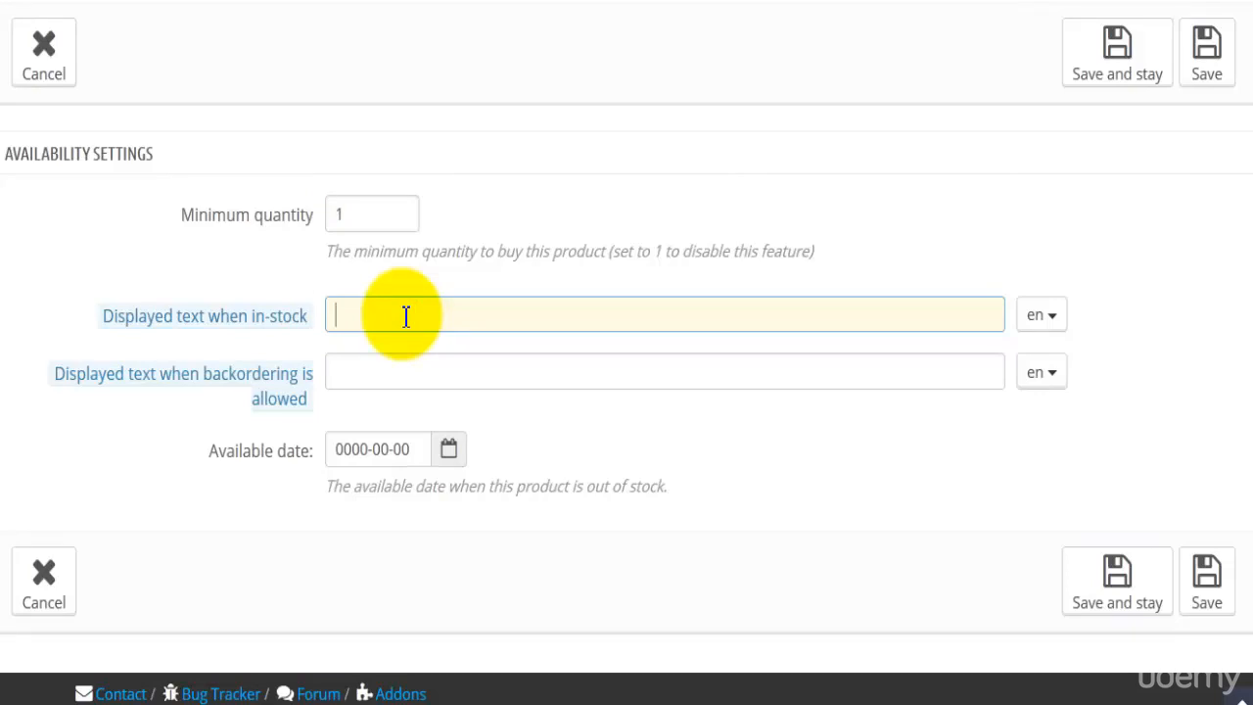
{"action": "left_click", "coordinate": [361, 366]}
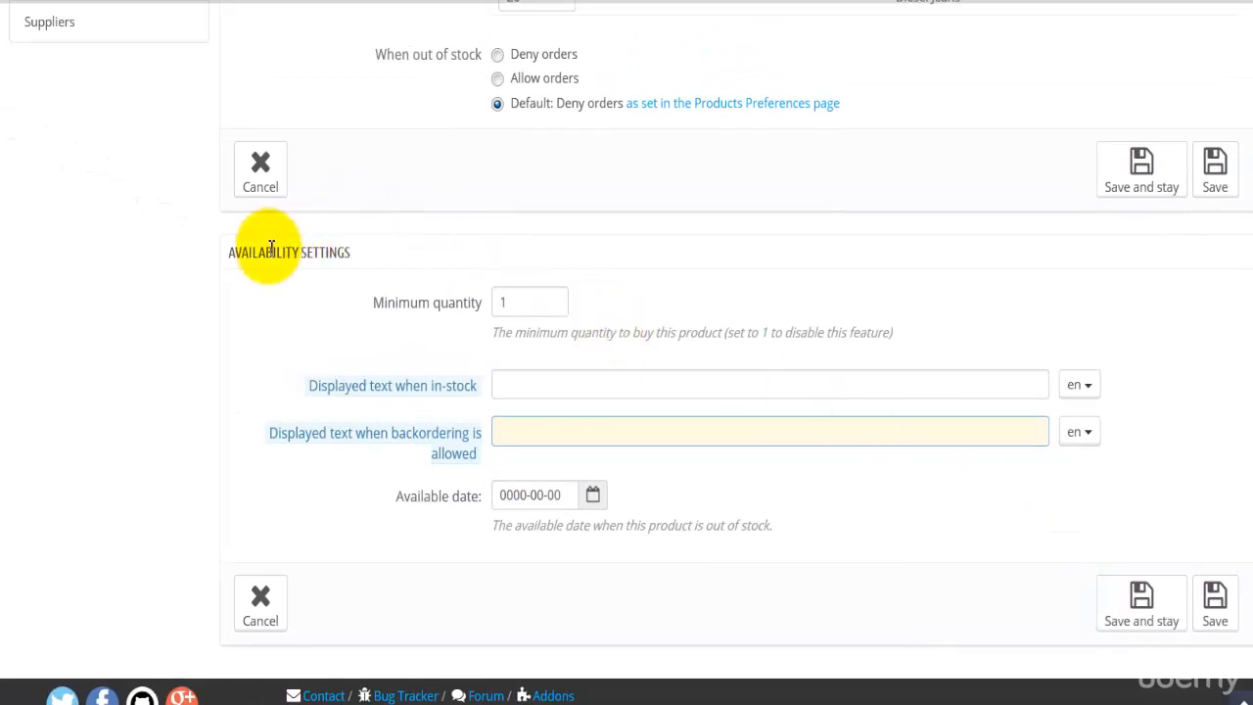
Upload the image files 1.JPG, 2.jpg, 3.jpg and 4.jpg to the product's images
{"action": "scroll", "coordinate": [266, 247], "scroll_direction": "up", "scroll_amount": 3}
{"action": "scroll", "coordinate": [268, 247], "scroll_direction": "up", "scroll_amount": 2}
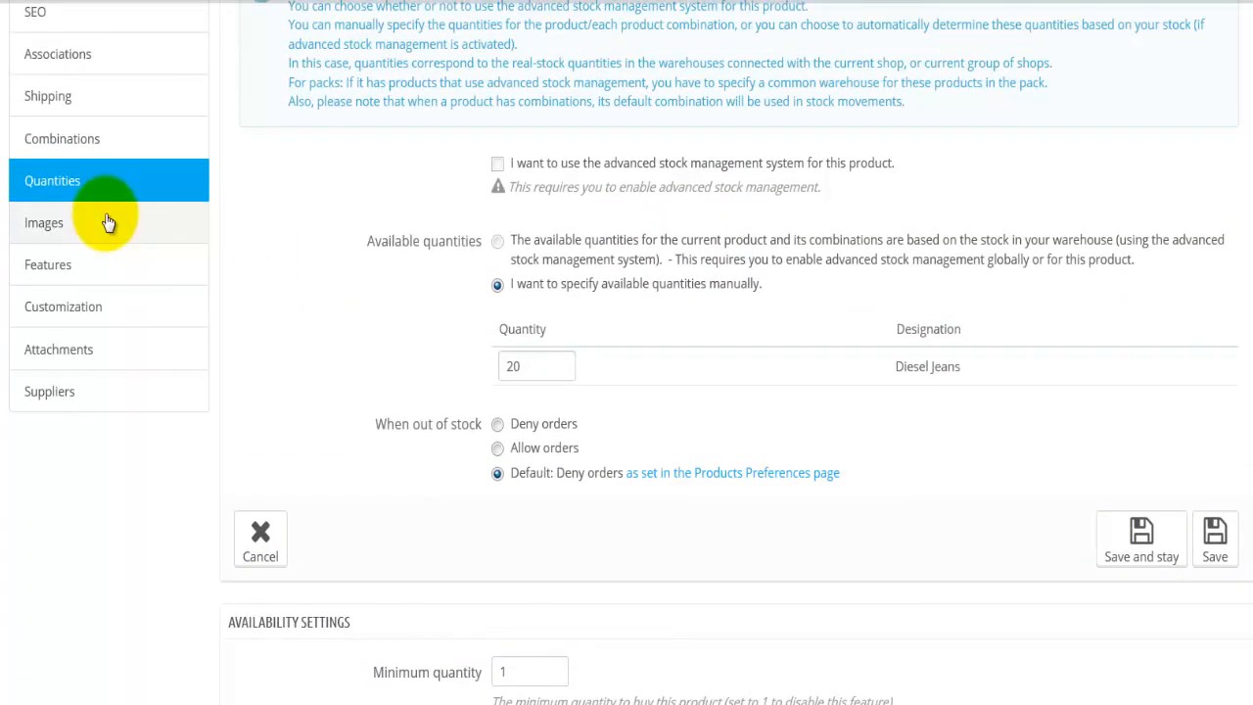
{"action": "left_click", "coordinate": [76, 229]}
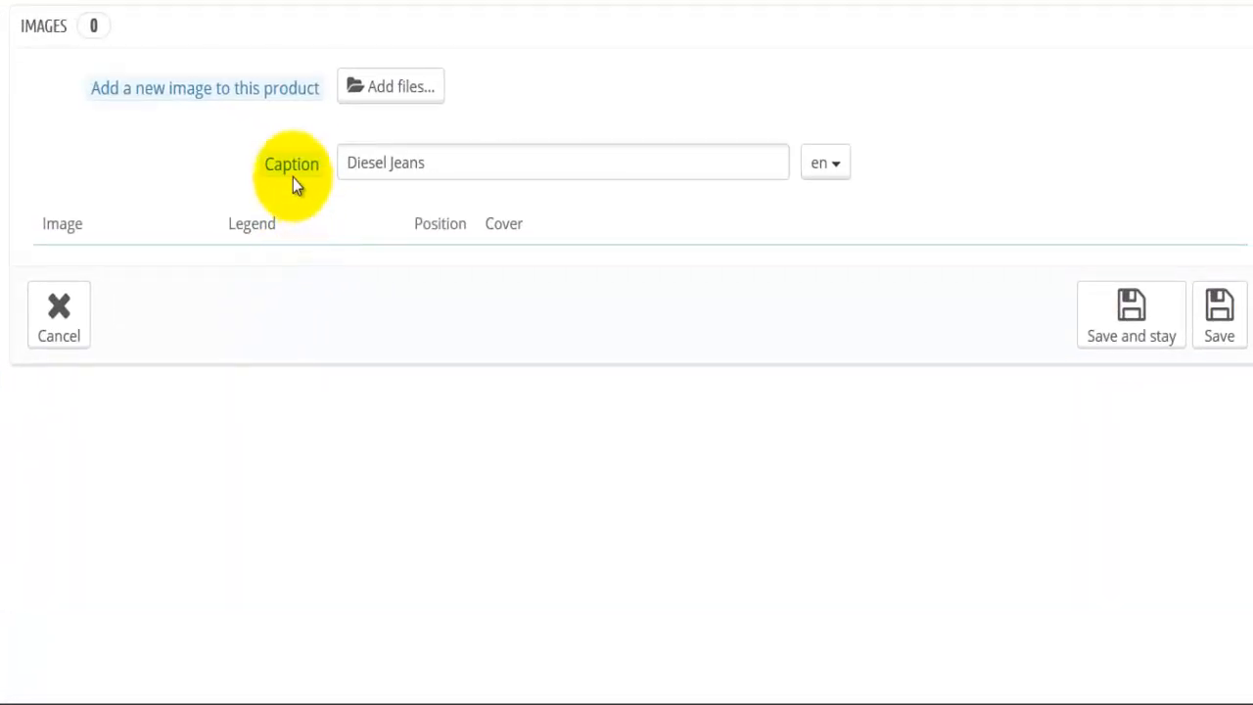
{"action": "left_click", "coordinate": [392, 167]}
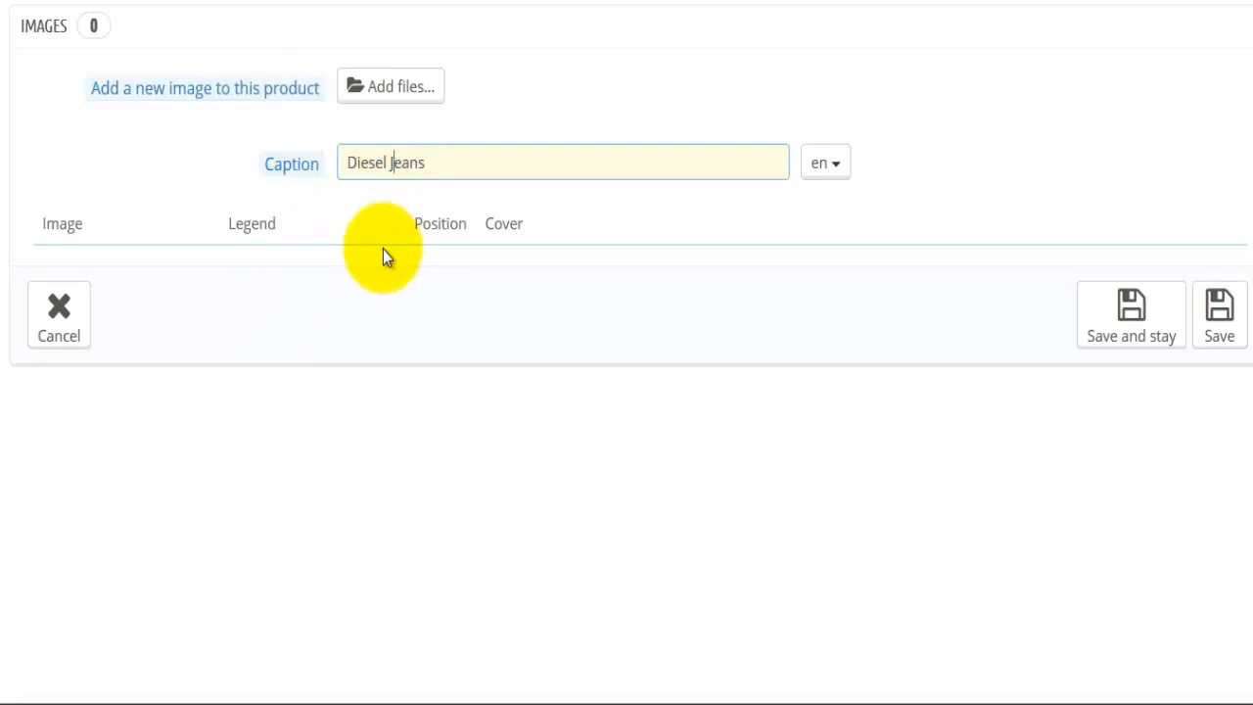
{"action": "left_click", "coordinate": [427, 166]}
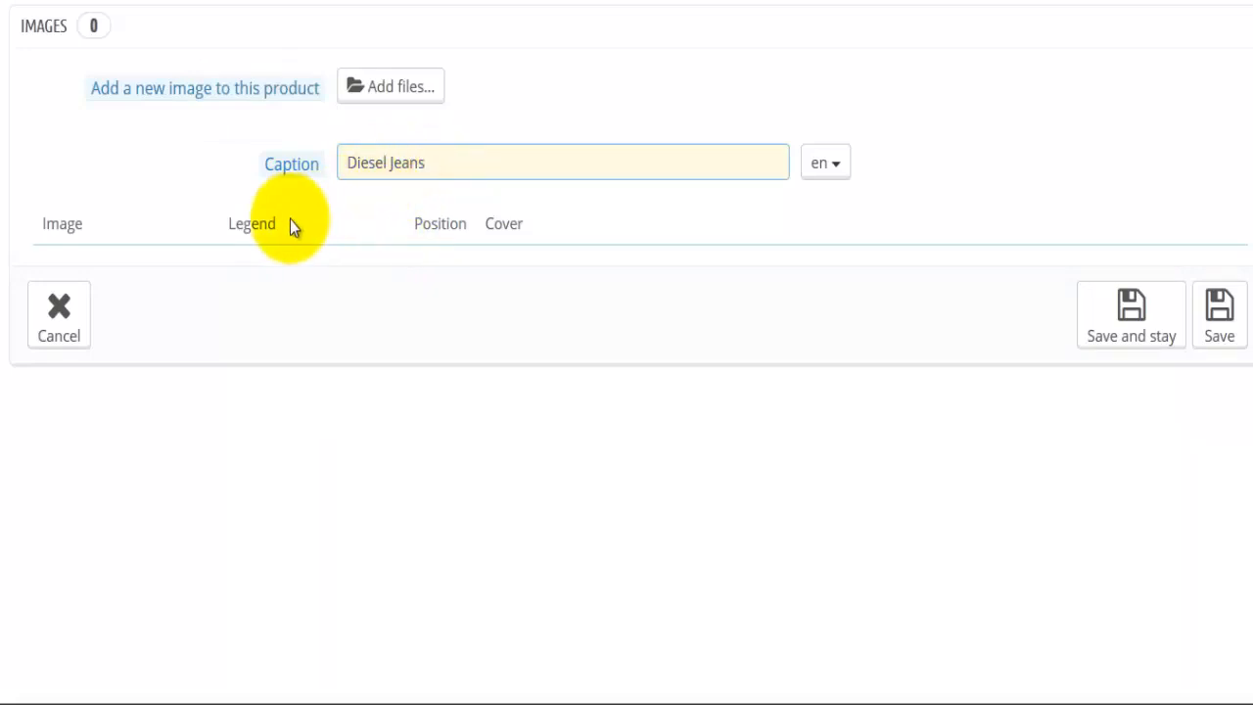
{"action": "left_click", "coordinate": [380, 90]}
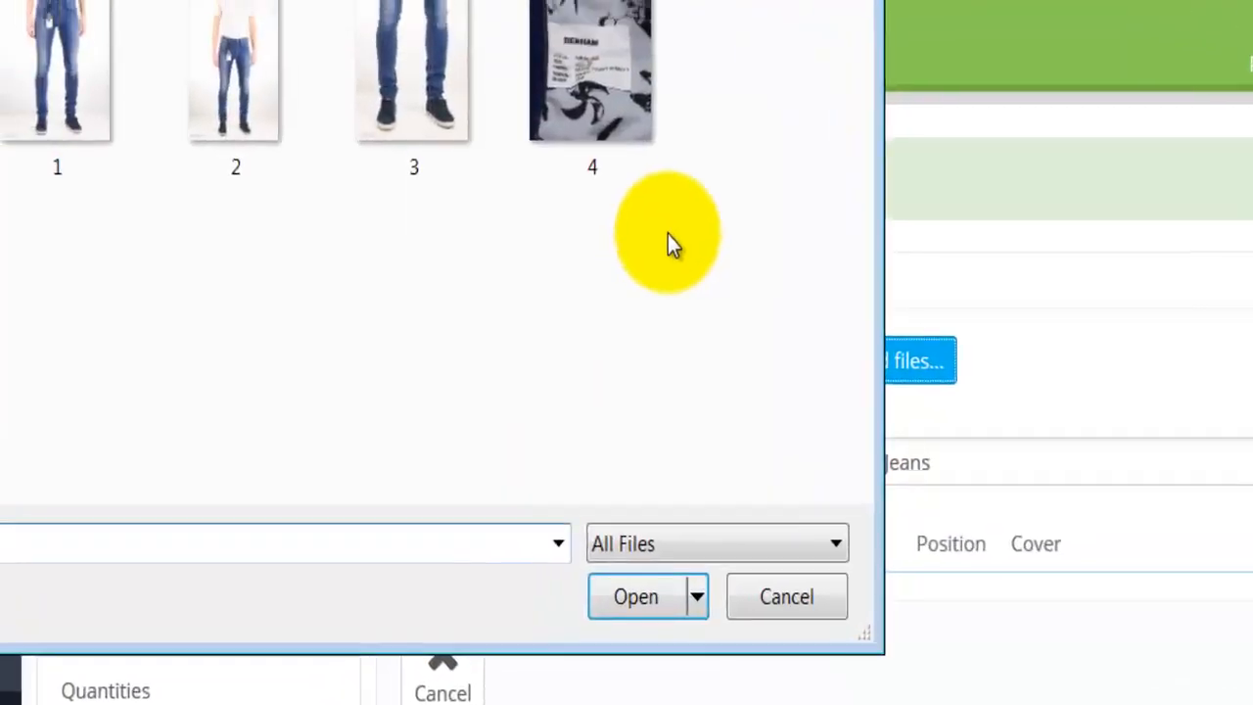
{"action": "left_click_drag", "start_coordinate": [668, 235], "coordinate": [43, 74]}
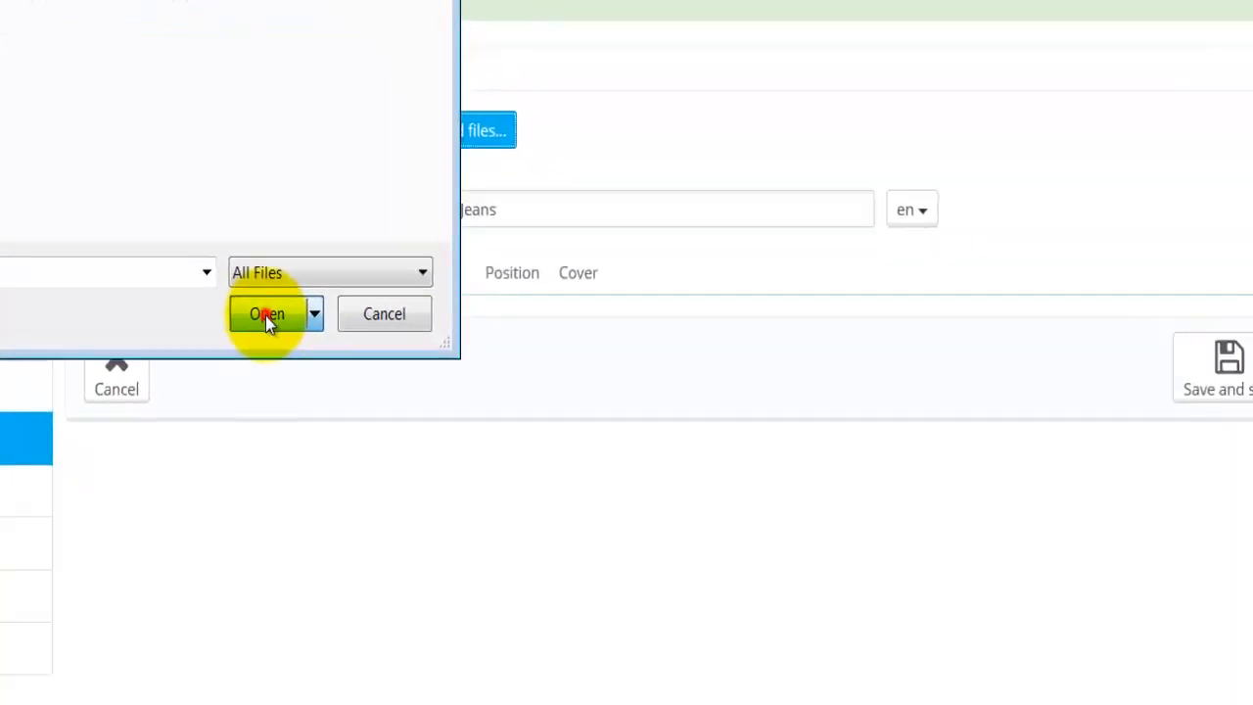
{"action": "left_click", "coordinate": [722, 665]}
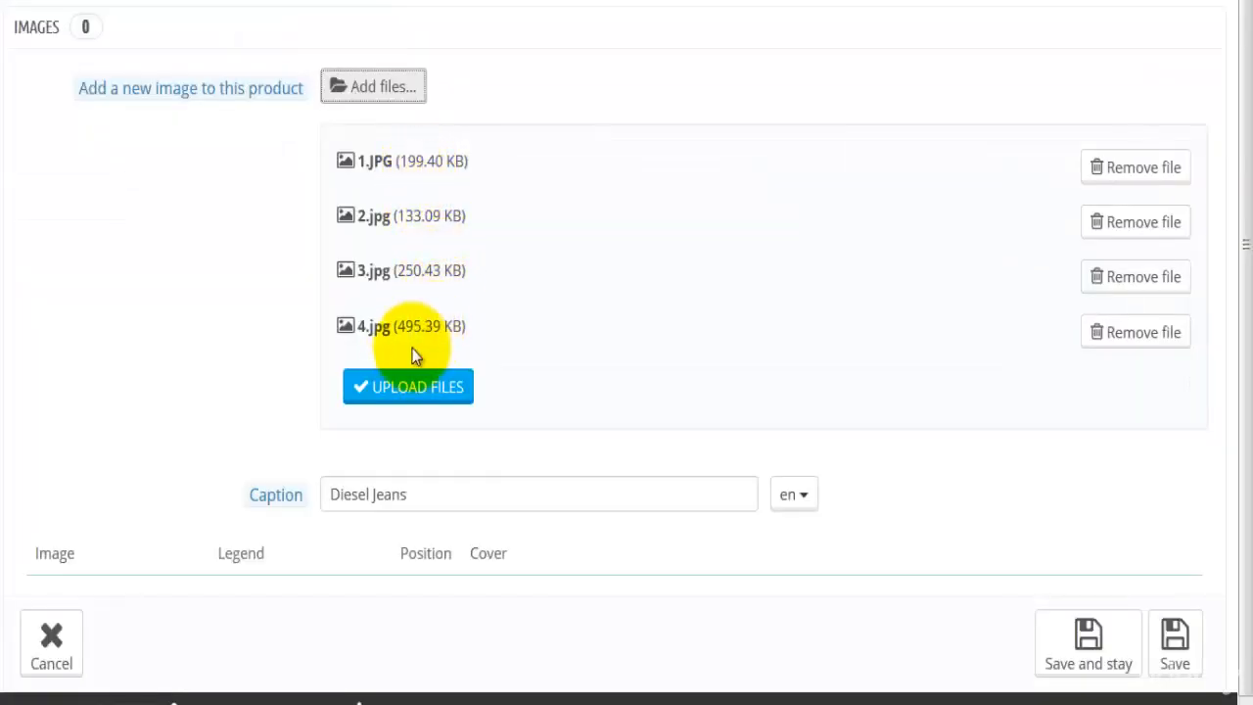
{"action": "left_click", "coordinate": [389, 396]}
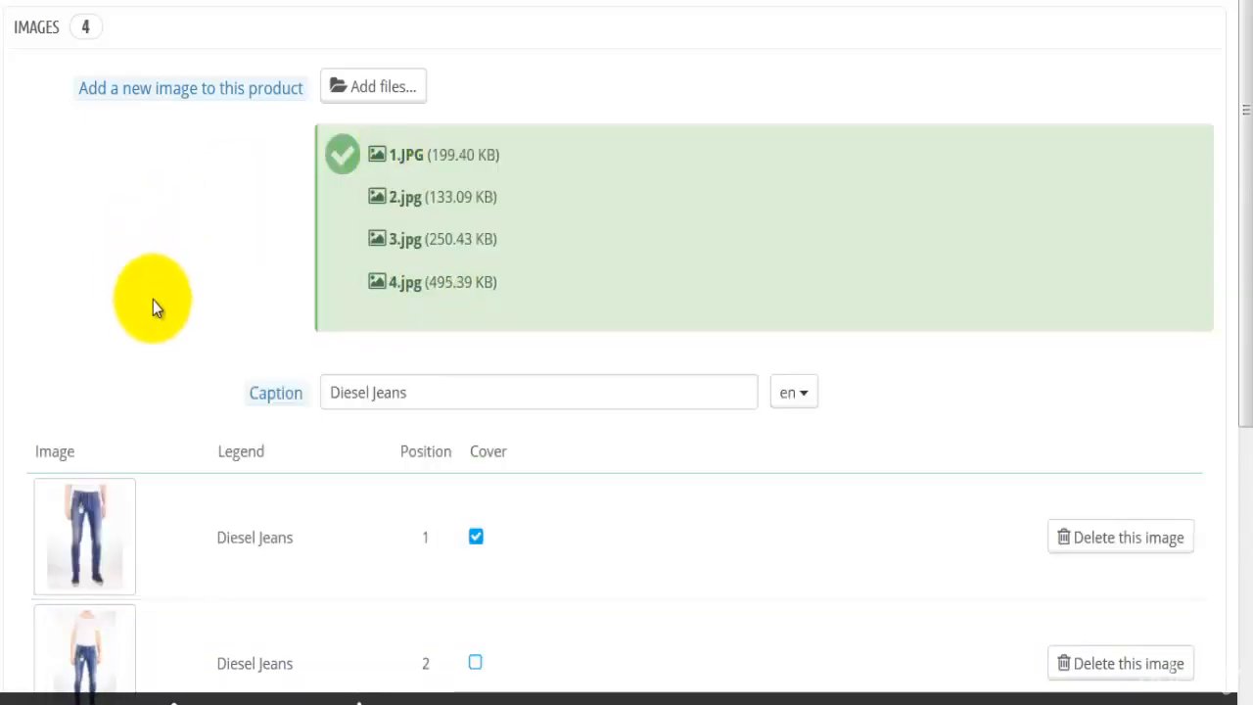
Make the second product image the cover, move it to position 1, and save while staying on the edit page
{"action": "scroll", "coordinate": [150, 303], "scroll_direction": "down", "scroll_amount": 5}
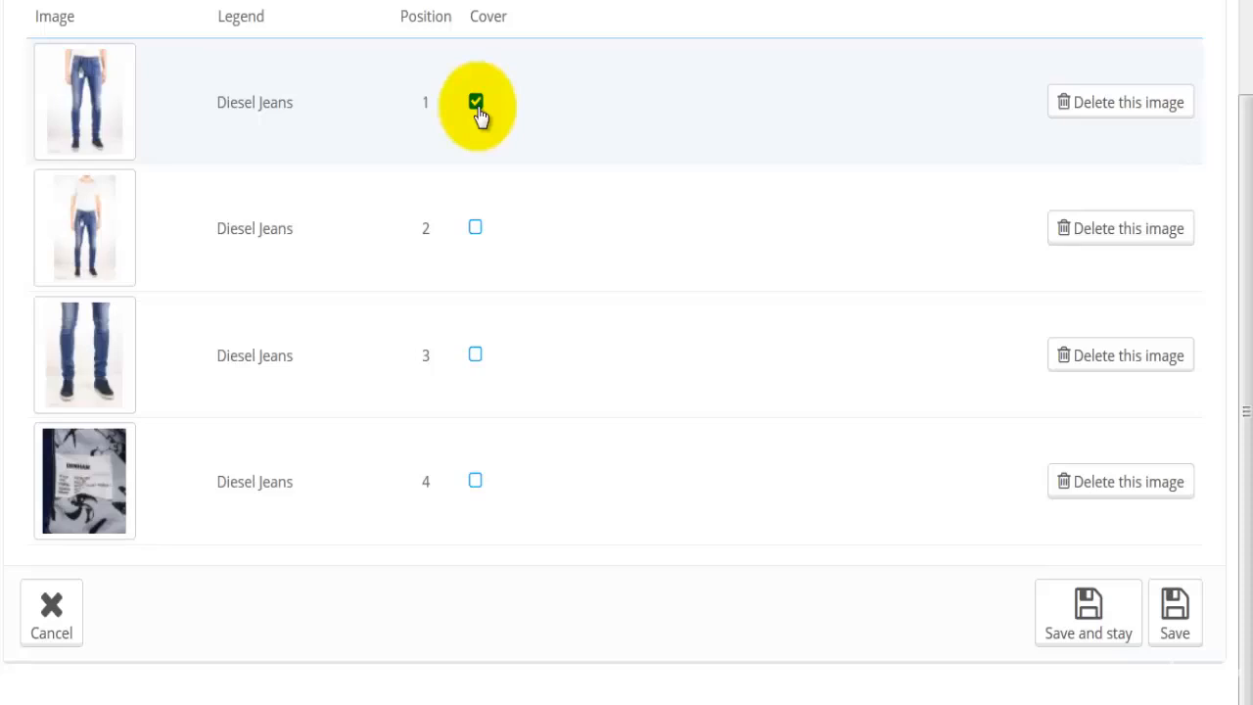
{"action": "left_click", "coordinate": [475, 230]}
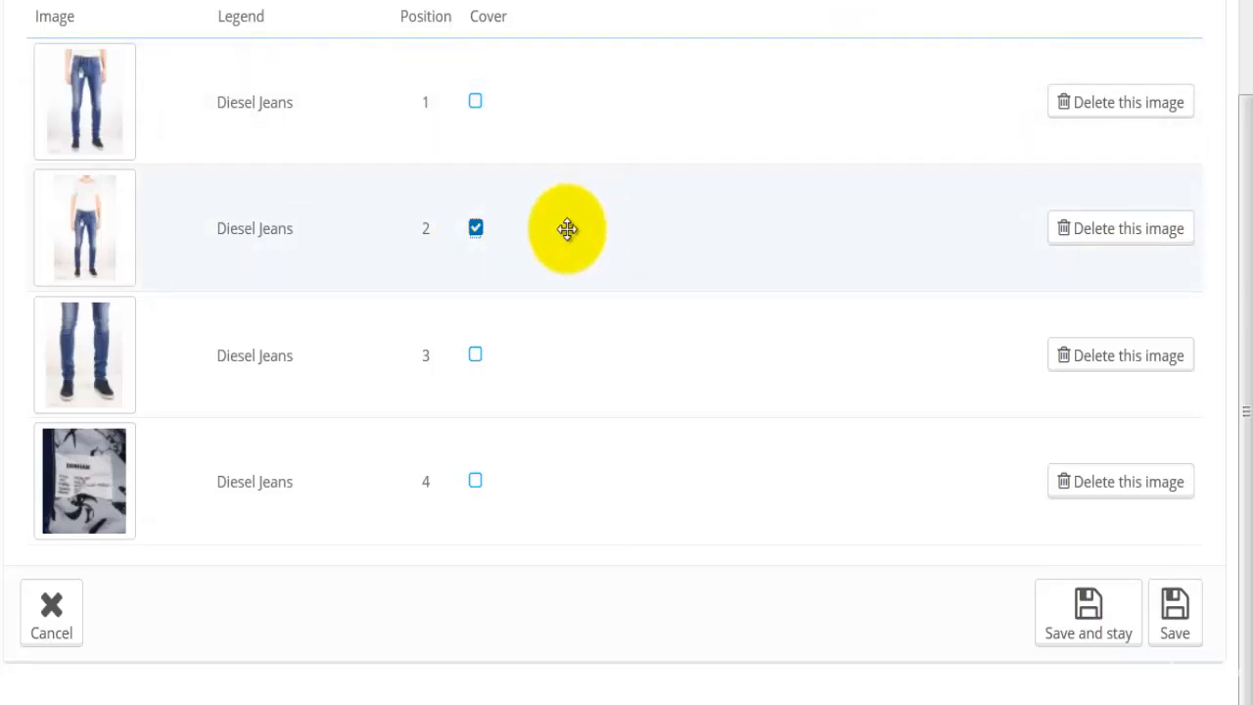
{"action": "left_click_drag", "start_coordinate": [568, 229], "coordinate": [571, 108]}
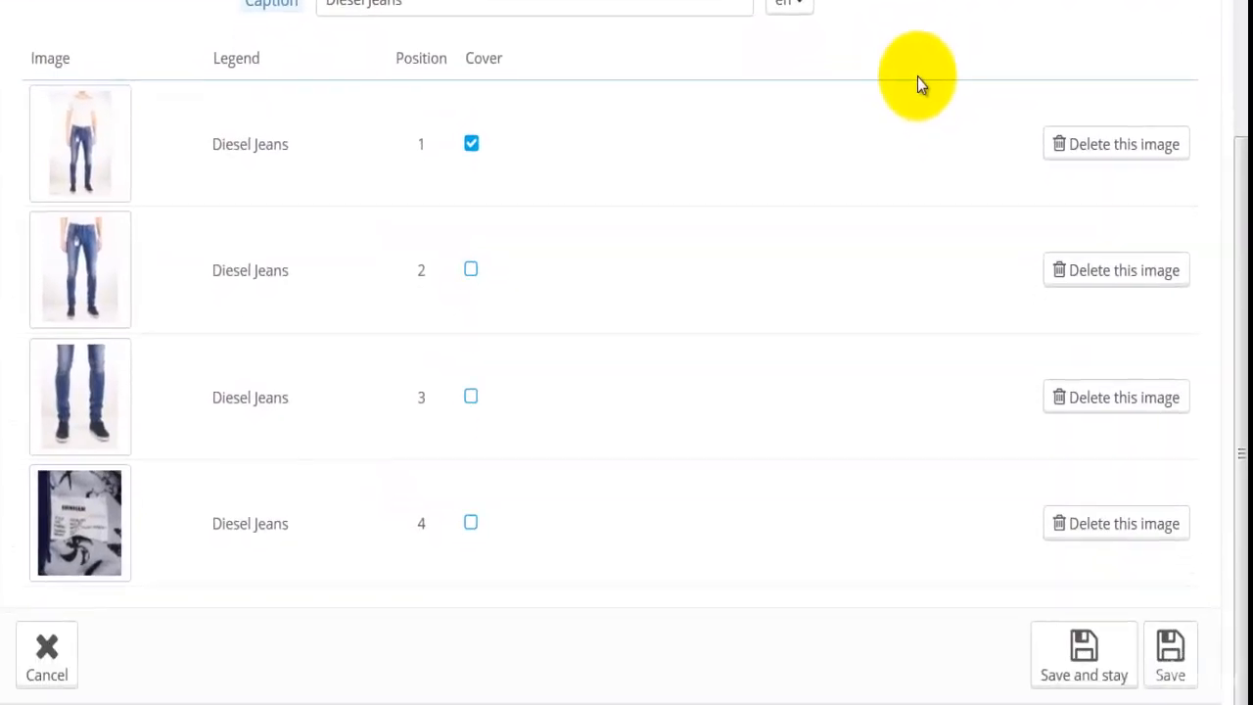
{"action": "left_click", "coordinate": [1087, 612]}
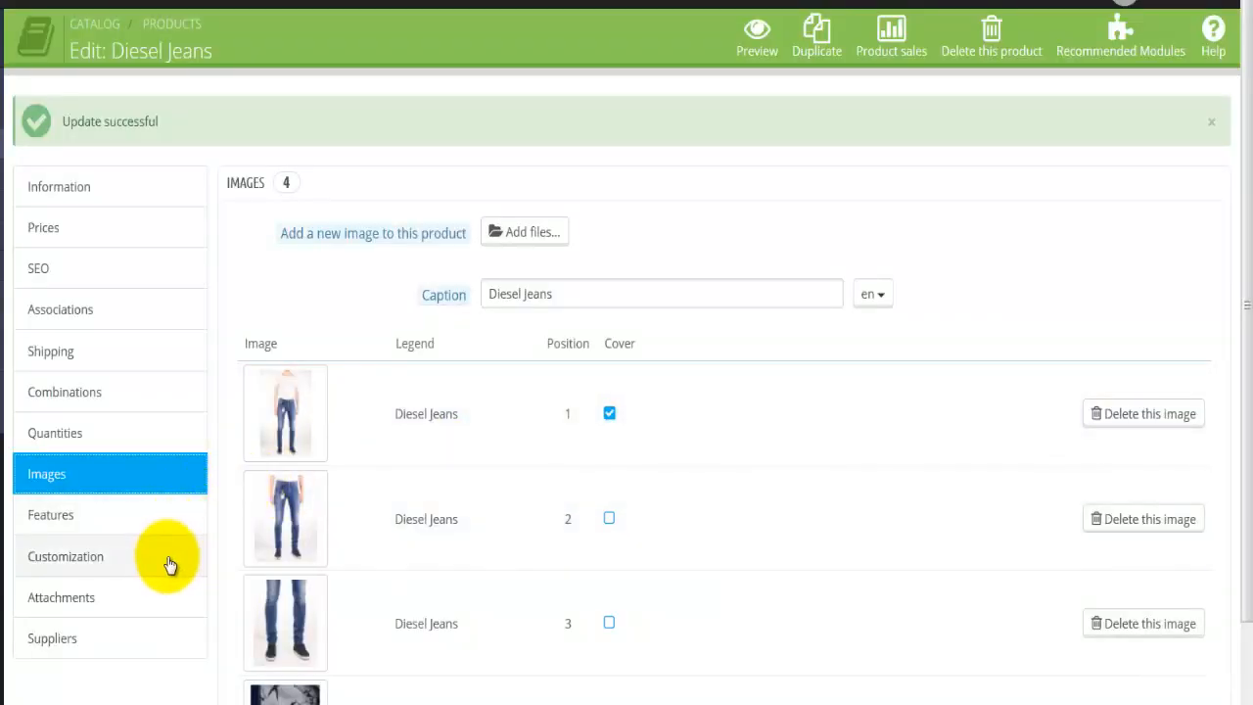
Examine the product's customization fields and its attachment options, including the filename, description and available attachments
{"action": "left_click", "coordinate": [147, 562]}
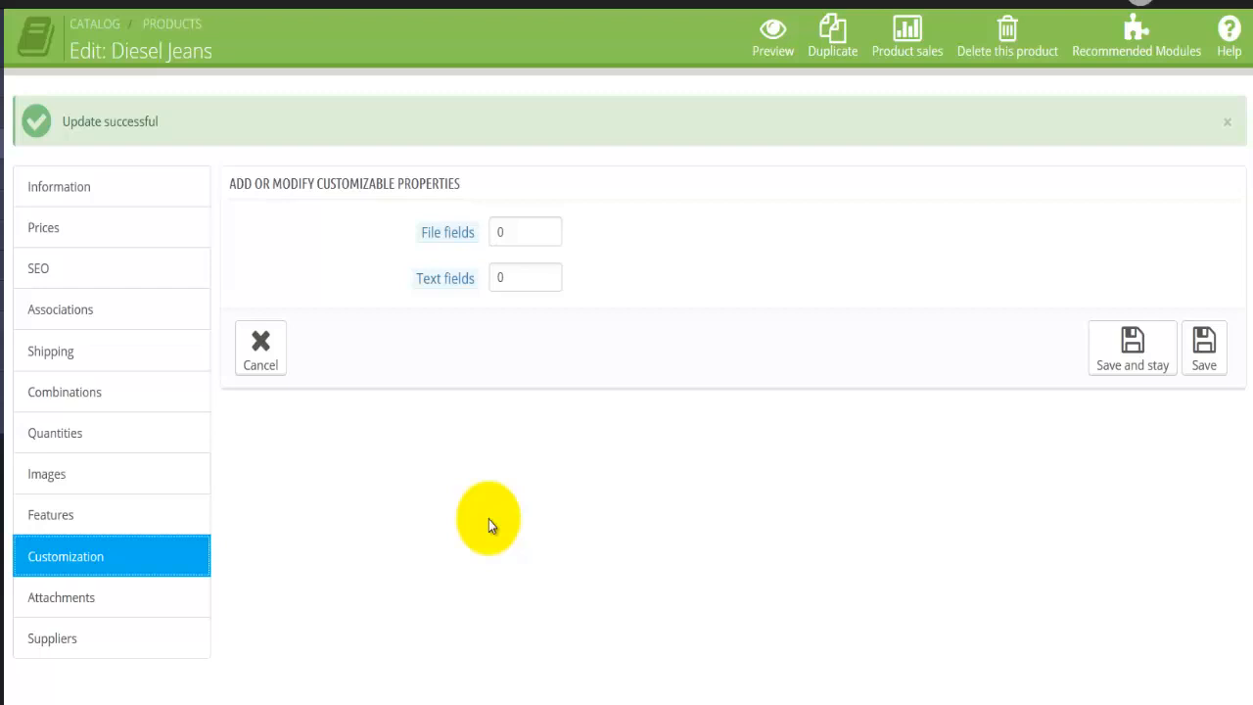
{"action": "left_click", "coordinate": [154, 604]}
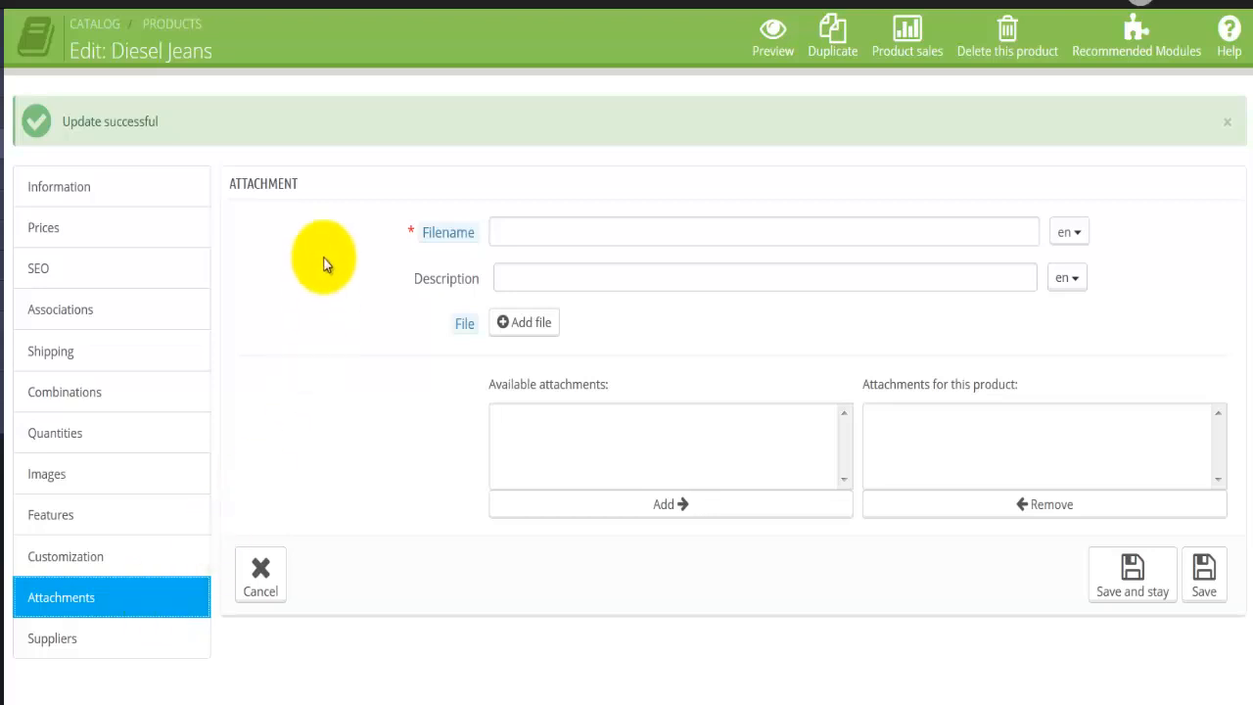
{"action": "left_click", "coordinate": [501, 225]}
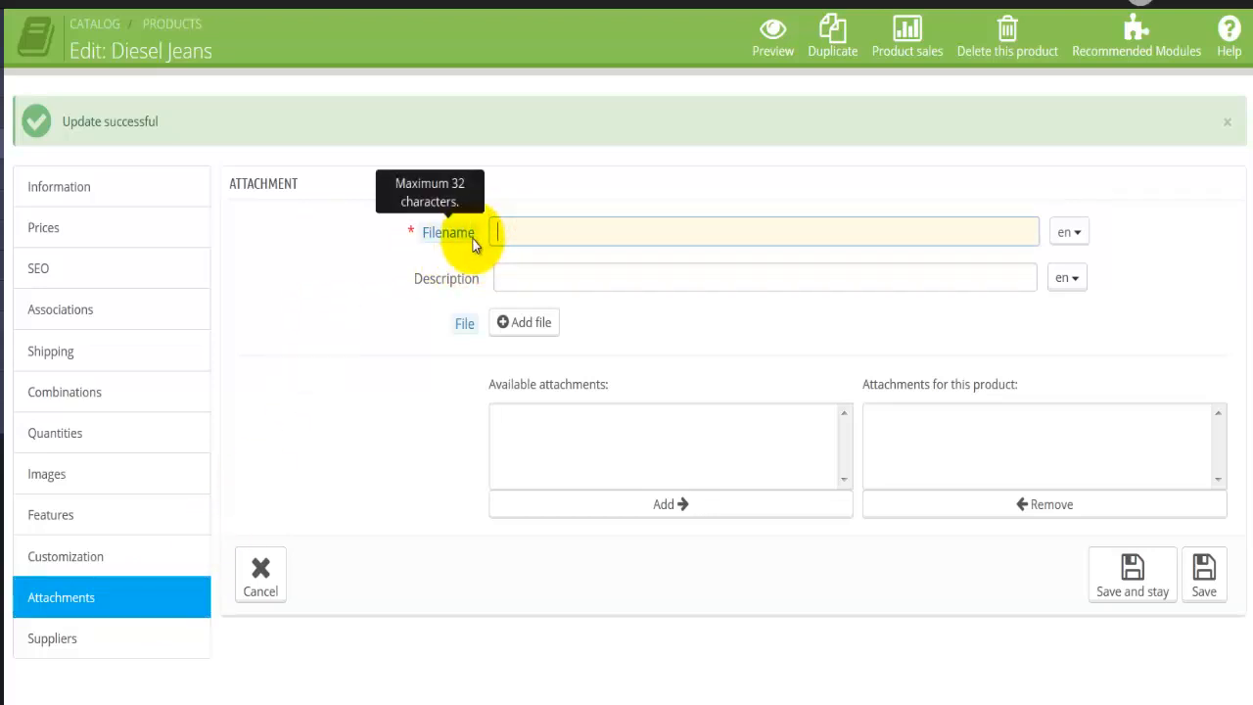
{"action": "left_click", "coordinate": [534, 278]}
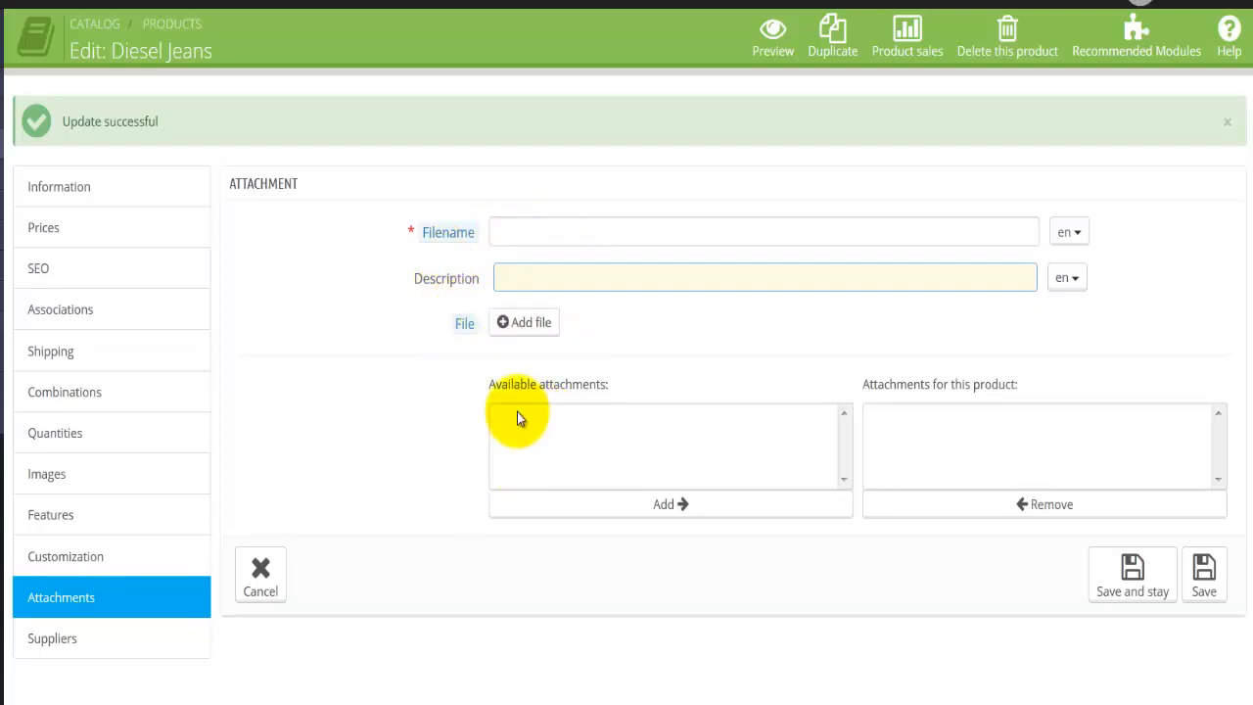
{"action": "left_click", "coordinate": [559, 416]}
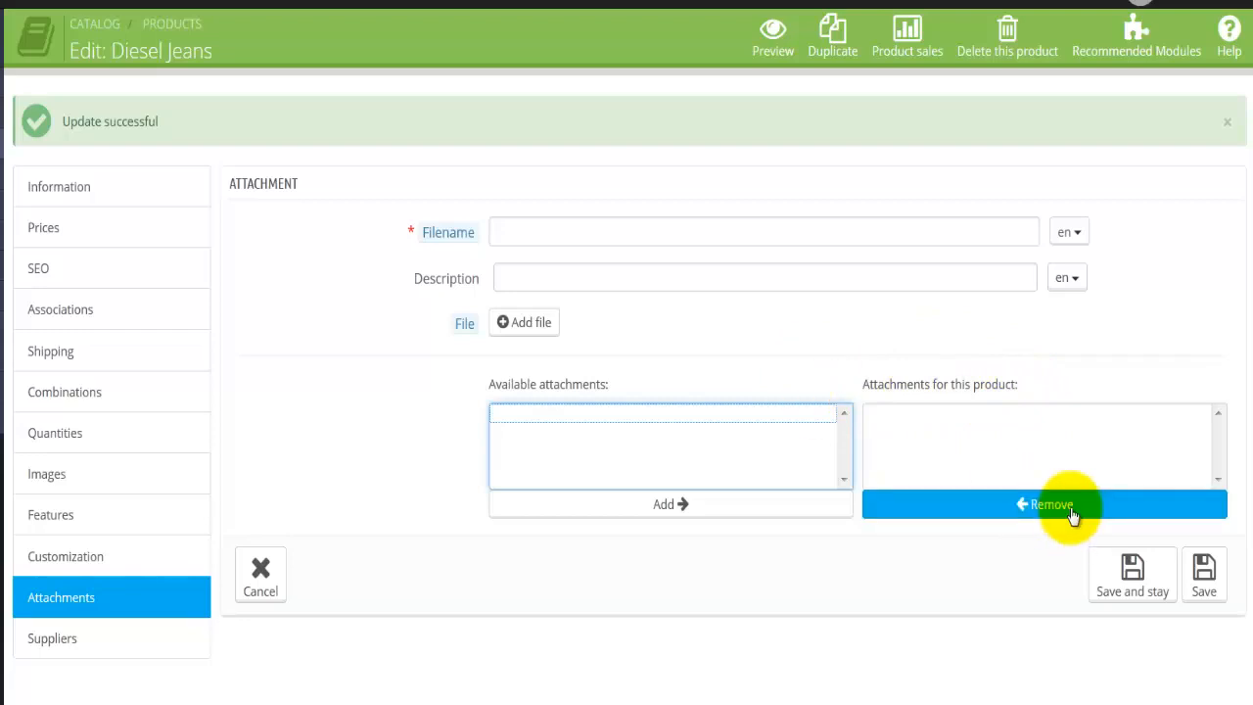
Save and close the product from its supplier settings, and open Diesel Jeans from the product list to view its shop page
{"action": "left_click", "coordinate": [69, 651]}
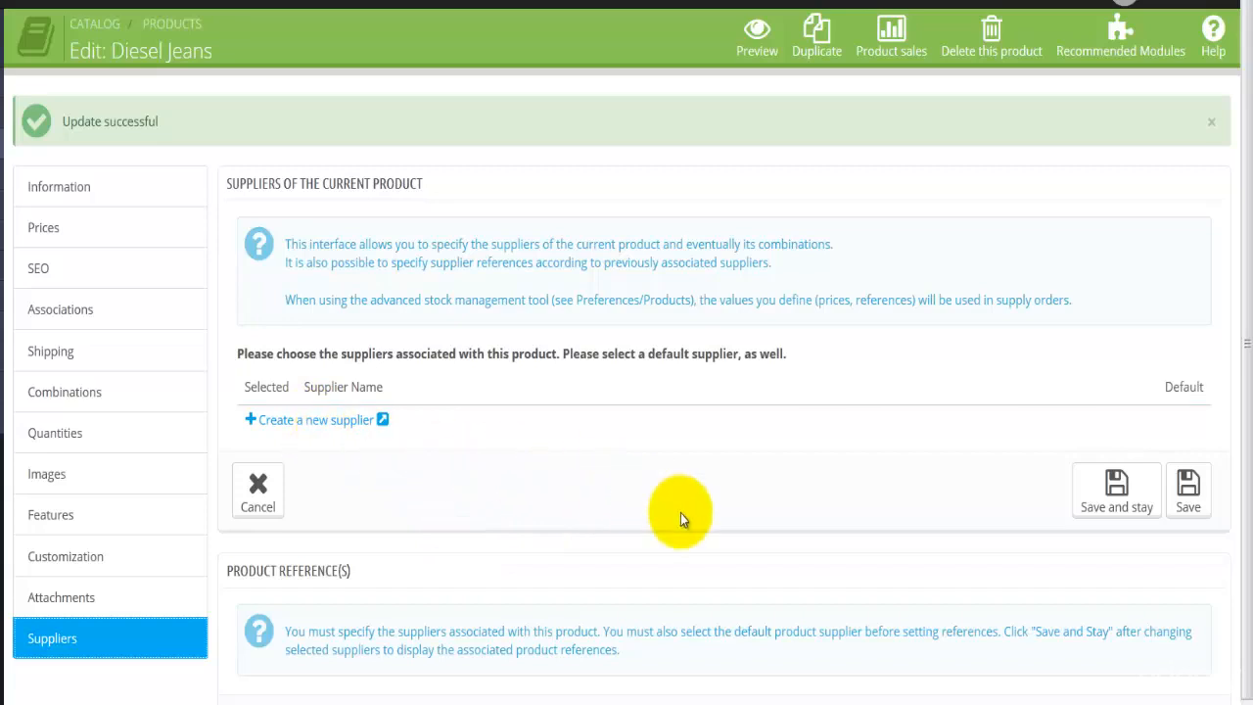
{"action": "scroll", "coordinate": [680, 513], "scroll_direction": "down", "scroll_amount": 1}
{"action": "scroll", "coordinate": [681, 513], "scroll_direction": "up", "scroll_amount": 1}
{"action": "left_click", "coordinate": [1189, 490]}
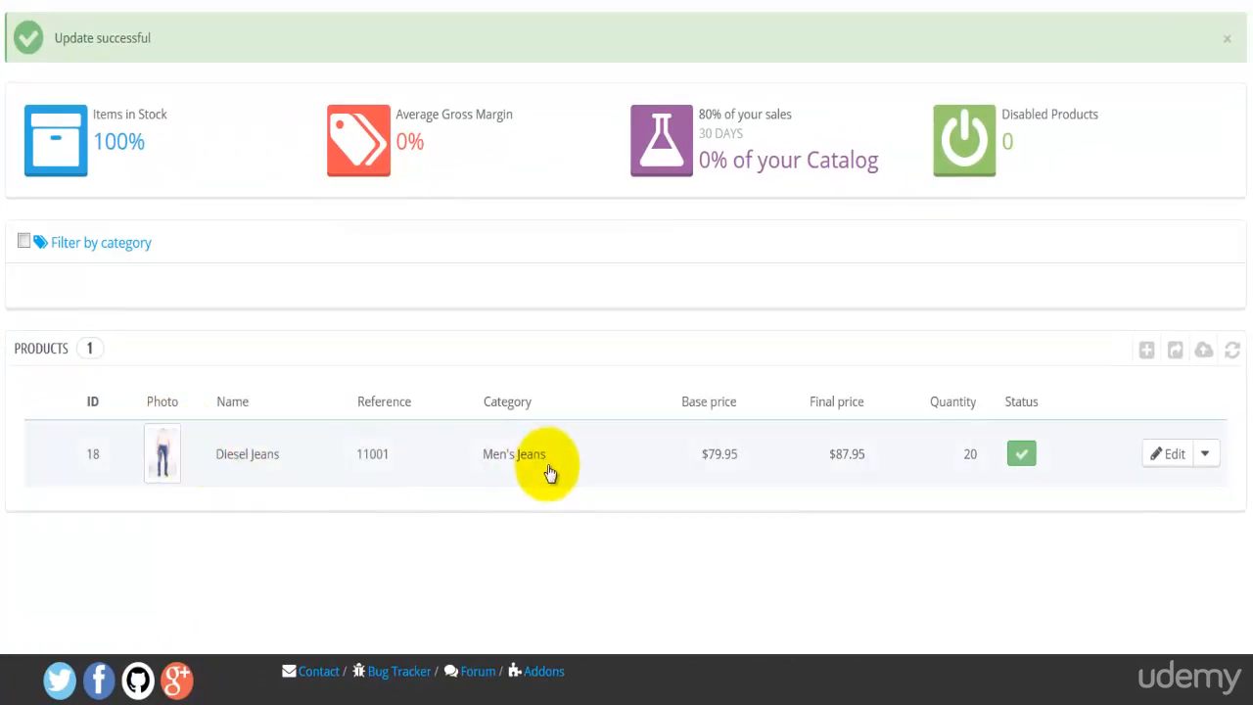
{"action": "left_click", "coordinate": [307, 460]}
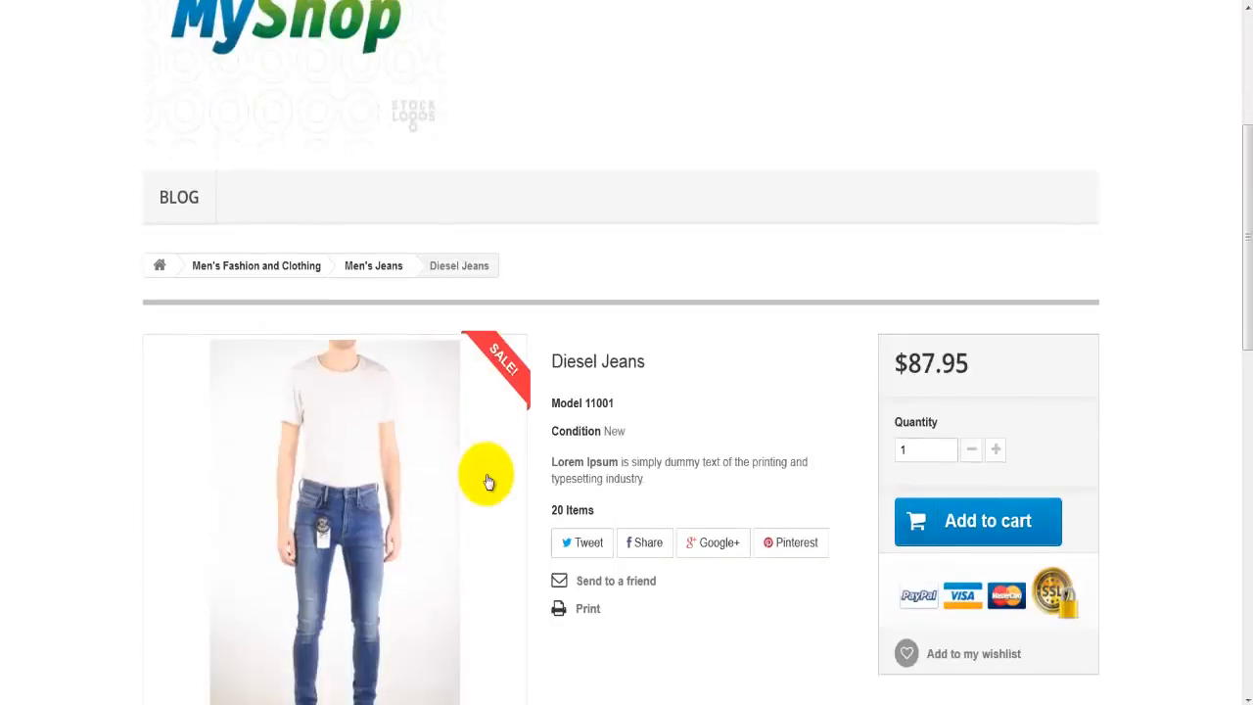
Examine the Diesel Jeans shop page, including its category path, model, short description, stock quantity, sharing options, more info and reviews
{"action": "scroll", "coordinate": [488, 481], "scroll_direction": "down", "scroll_amount": 2}
{"action": "scroll", "coordinate": [489, 482], "scroll_direction": "down", "scroll_amount": 1}
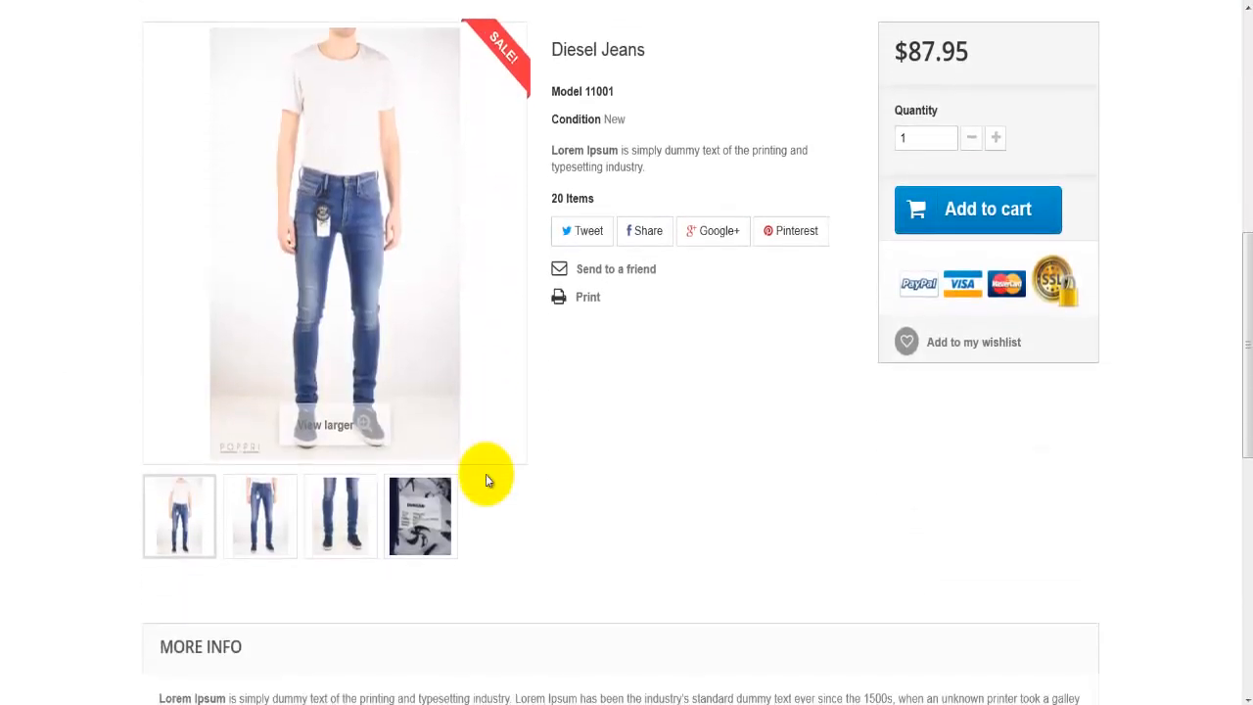
{"action": "scroll", "coordinate": [489, 479], "scroll_direction": "up", "scroll_amount": 1}
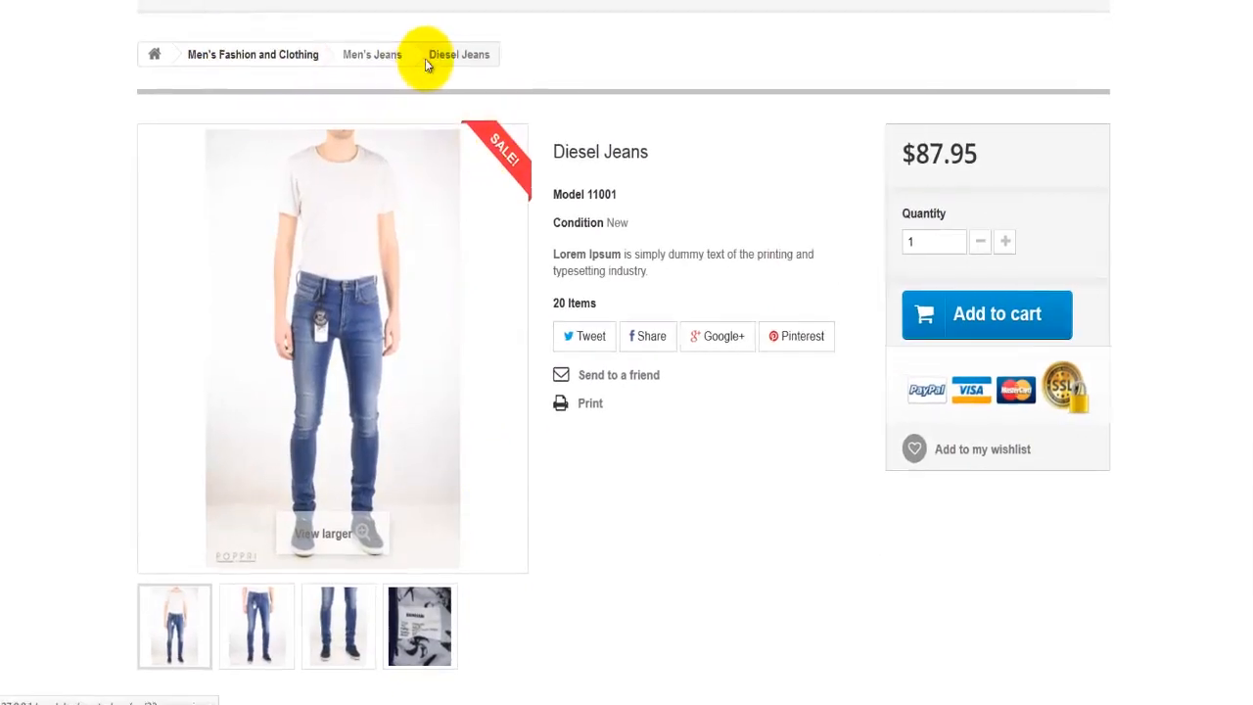
{"action": "double_click", "coordinate": [475, 25]}
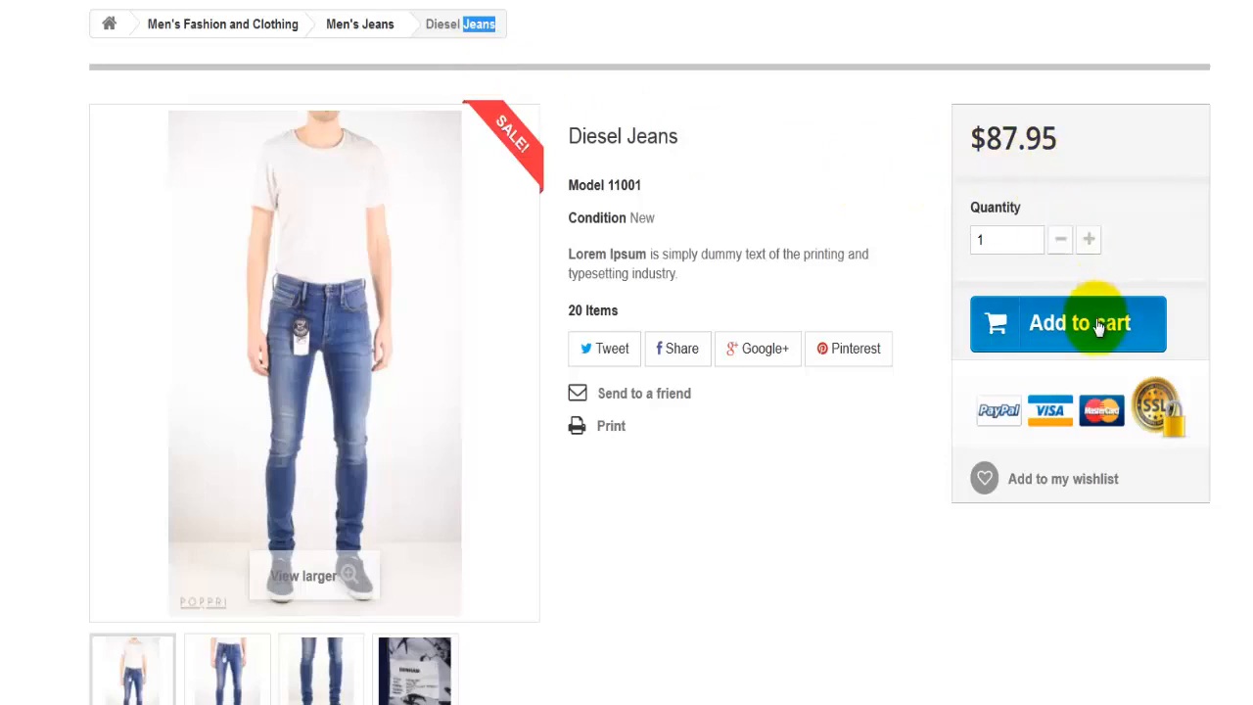
{"action": "double_click", "coordinate": [624, 184]}
{"action": "scroll", "coordinate": [677, 186], "scroll_direction": "down", "scroll_amount": 2}
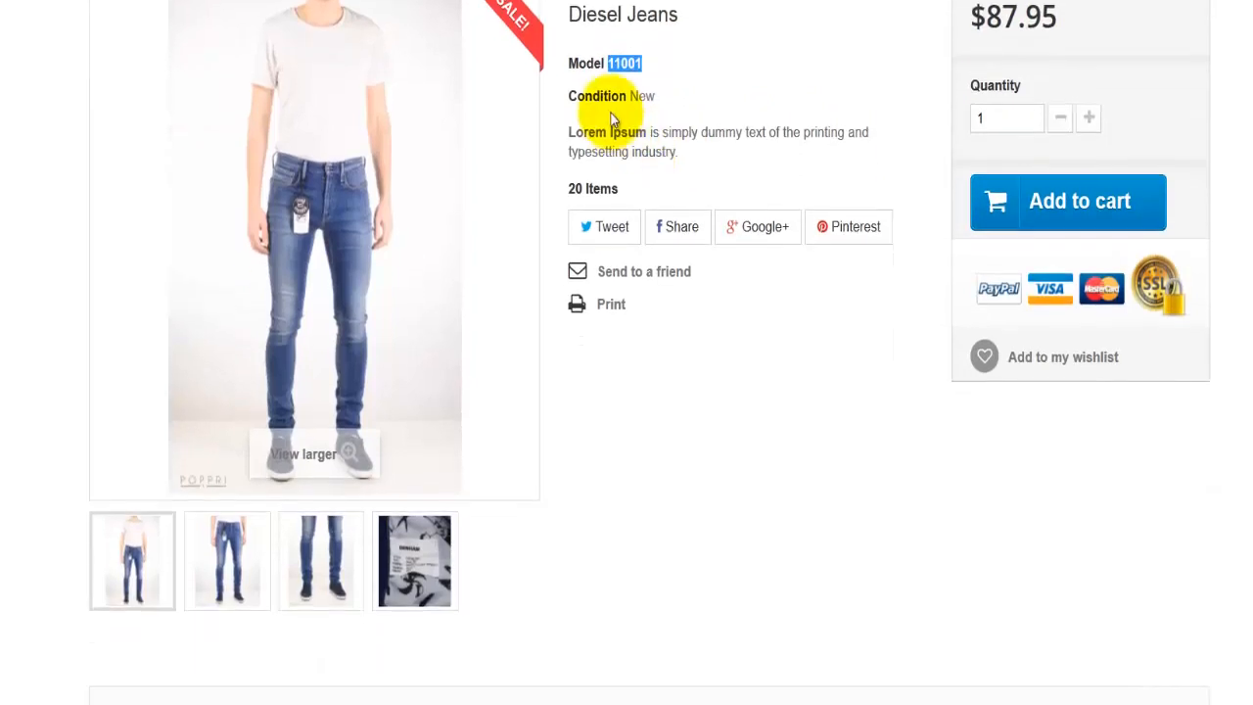
{"action": "left_click_drag", "start_coordinate": [569, 131], "coordinate": [697, 155]}
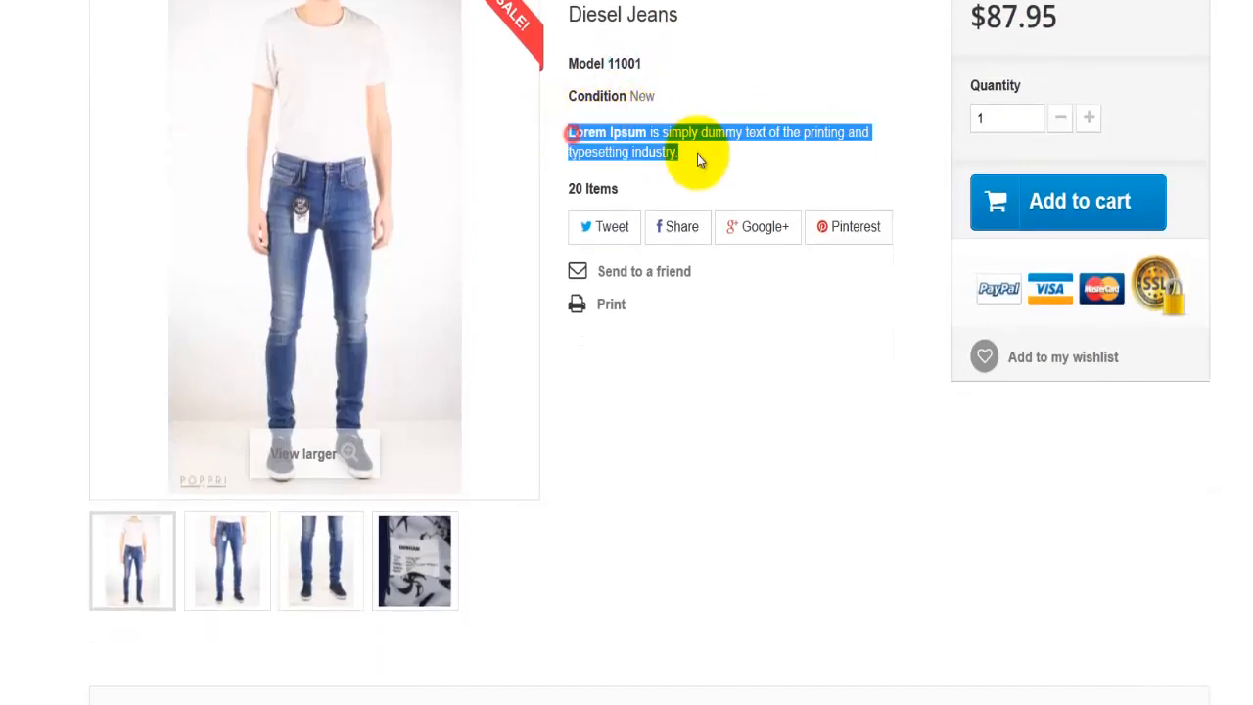
{"action": "triple_click", "coordinate": [596, 186]}
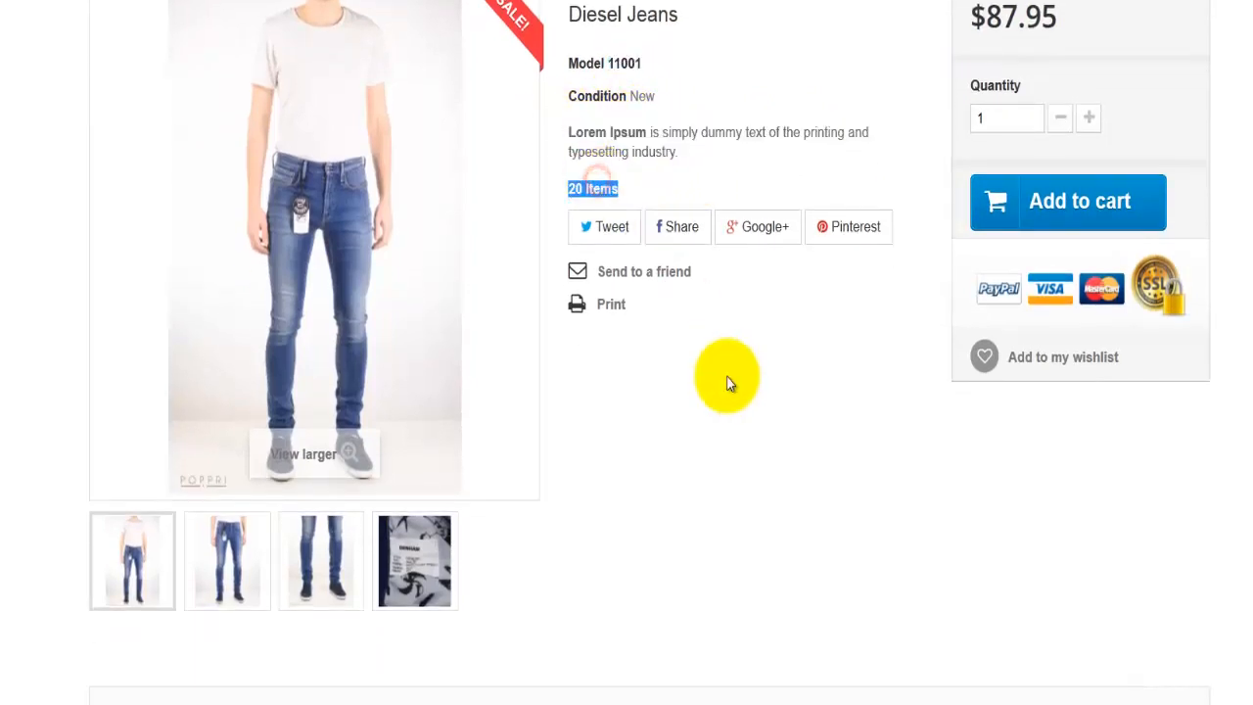
{"action": "scroll", "coordinate": [727, 378], "scroll_direction": "down", "scroll_amount": 2}
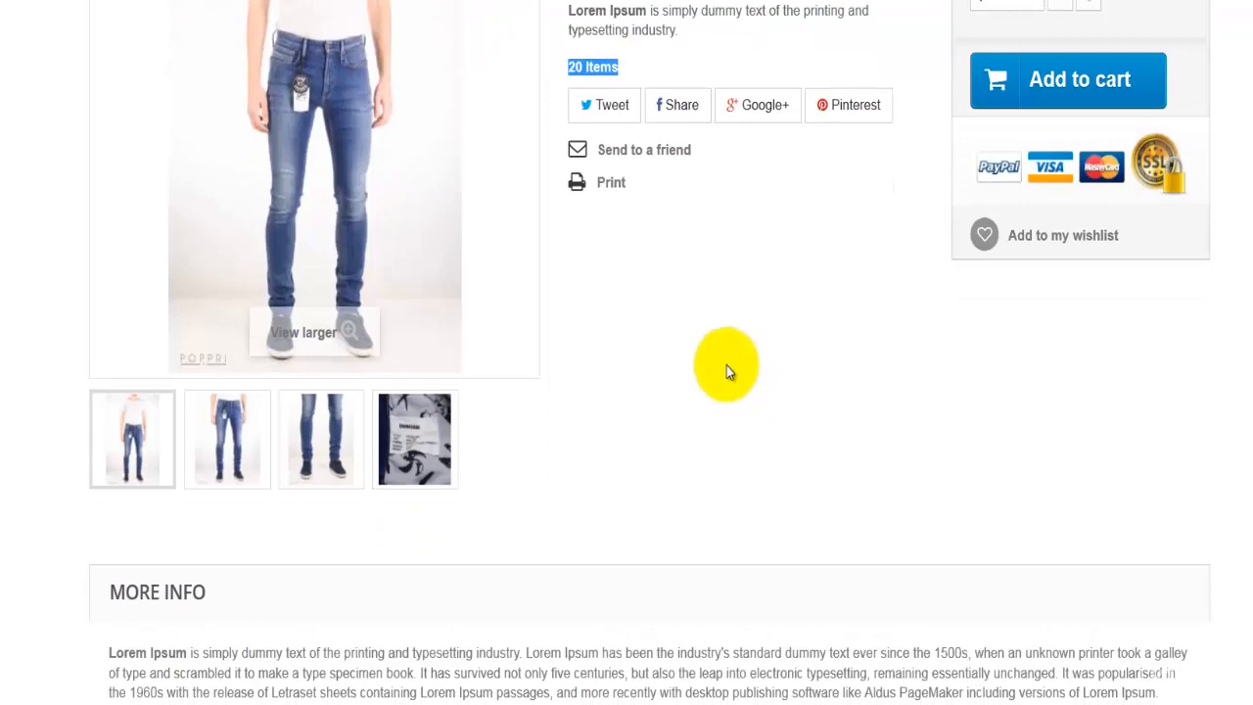
{"action": "left_click", "coordinate": [726, 366]}
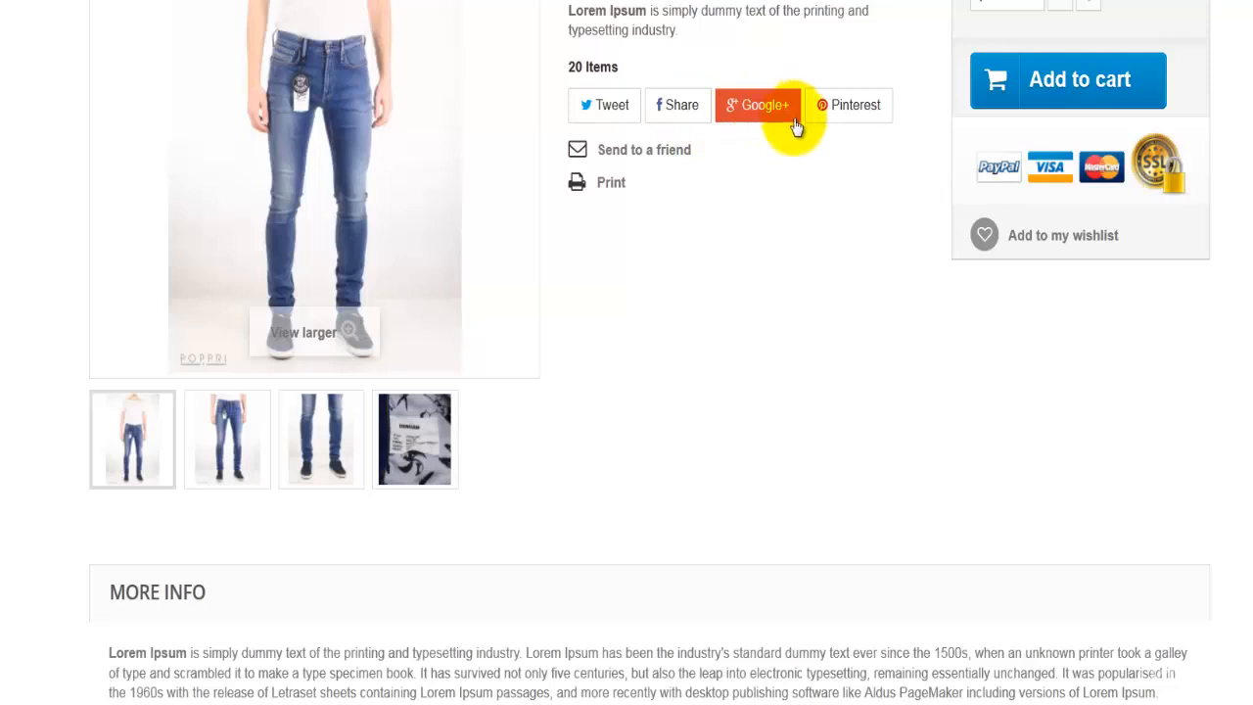
{"action": "scroll", "coordinate": [640, 353], "scroll_direction": "down", "scroll_amount": 1}
{"action": "scroll", "coordinate": [140, 503], "scroll_direction": "down", "scroll_amount": 2}
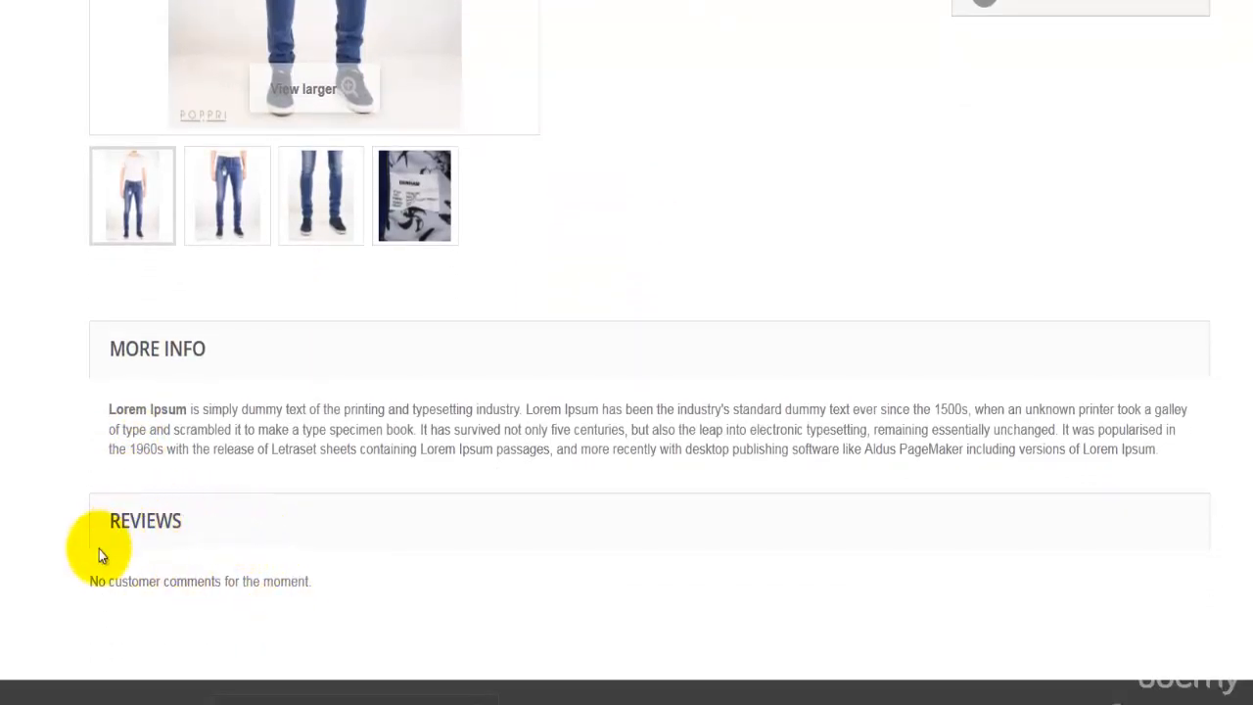
{"action": "scroll", "coordinate": [98, 552], "scroll_direction": "down", "scroll_amount": 1}
View the second product image enlarged, browse through the remaining gallery images, and close the enlarged view
{"action": "scroll", "coordinate": [186, 510], "scroll_direction": "up", "scroll_amount": 5}
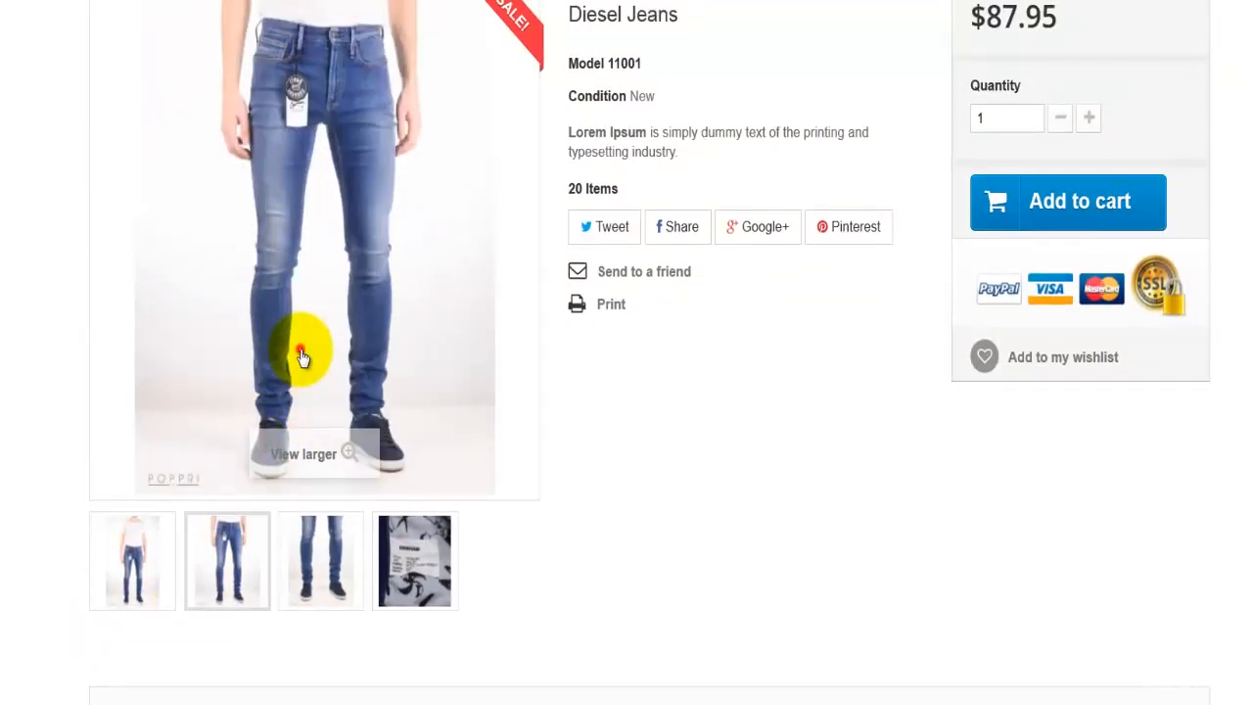
{"action": "left_click", "coordinate": [302, 354]}
{"action": "scroll", "coordinate": [696, 352], "scroll_direction": "up", "scroll_amount": 1}
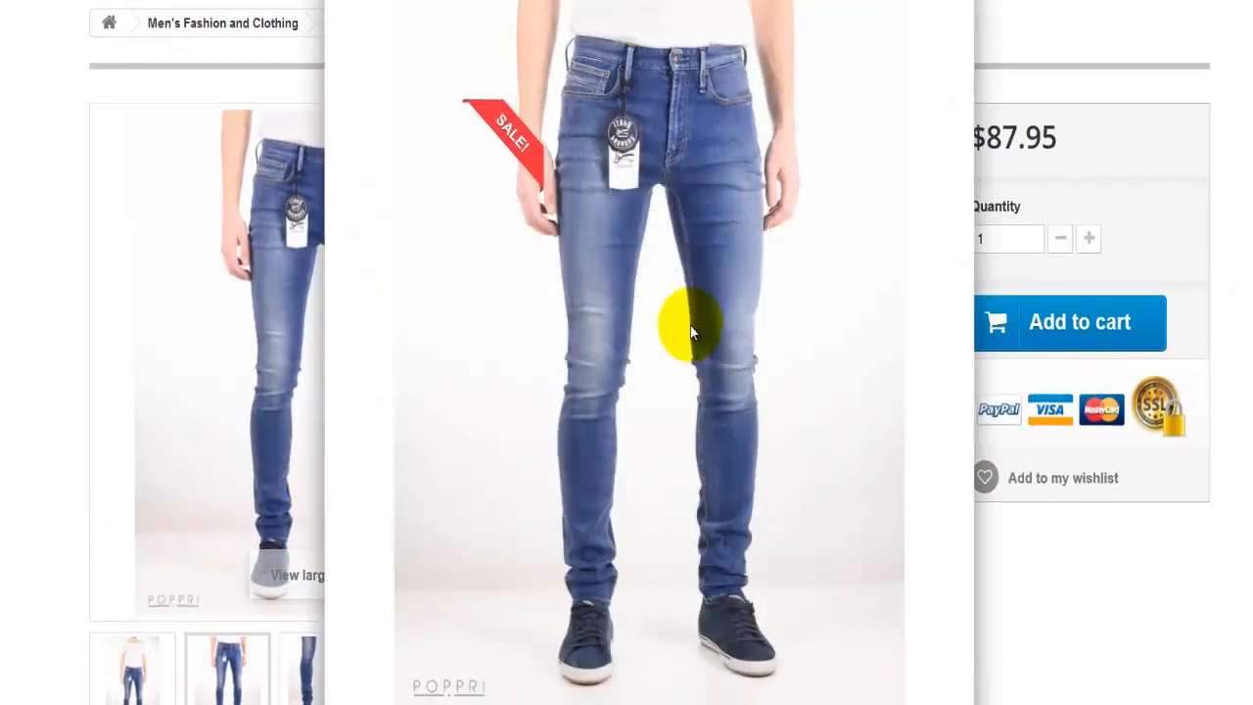
{"action": "scroll", "coordinate": [690, 332], "scroll_direction": "down", "scroll_amount": 1}
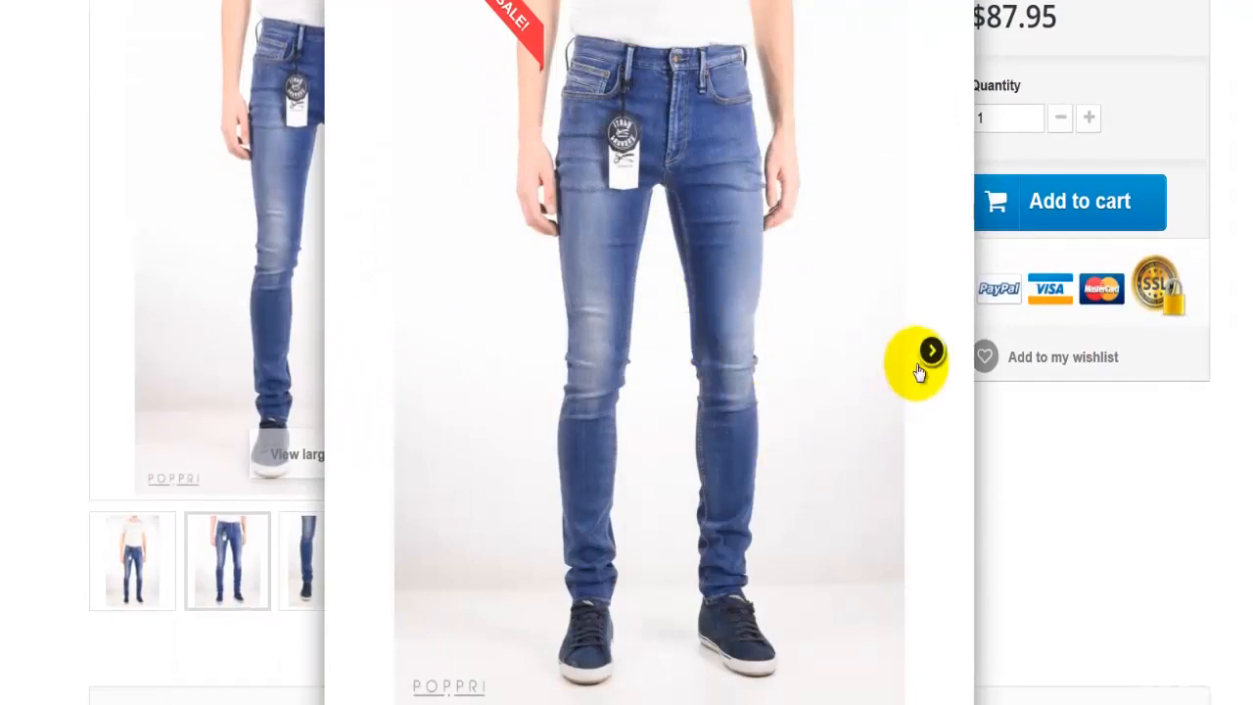
{"action": "left_click", "coordinate": [930, 356]}
{"action": "left_click", "coordinate": [930, 356]}
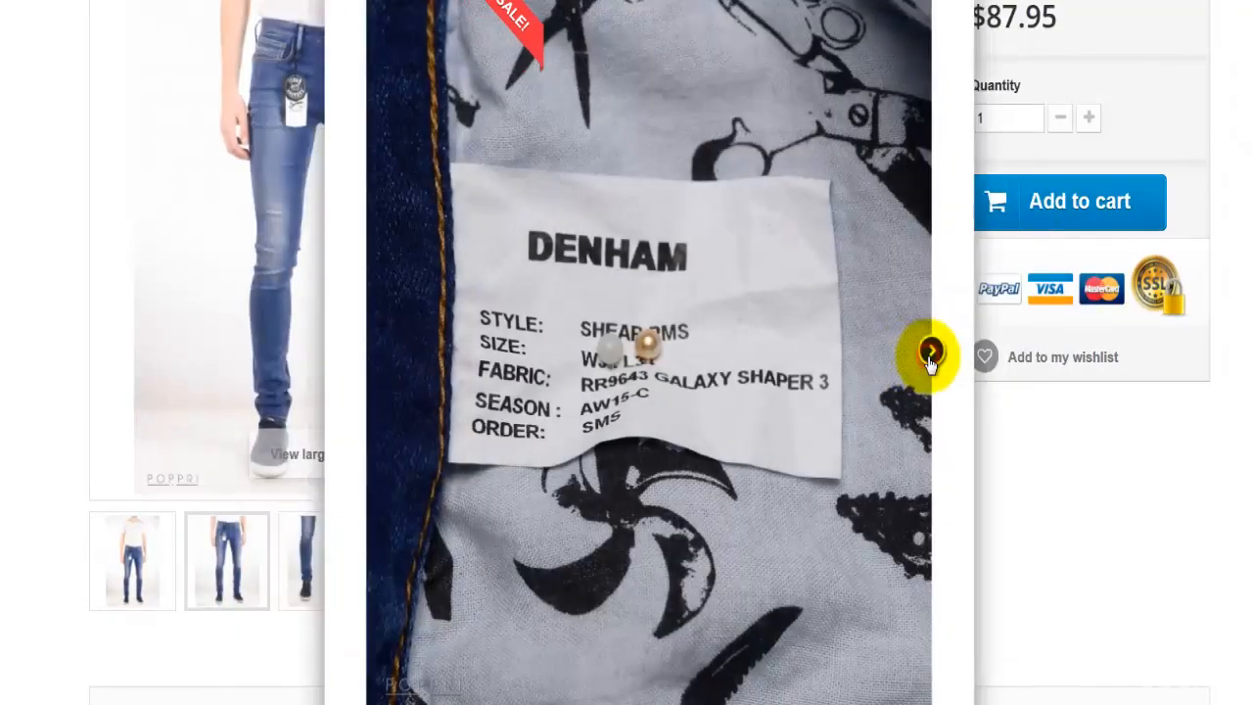
{"action": "left_click", "coordinate": [931, 358]}
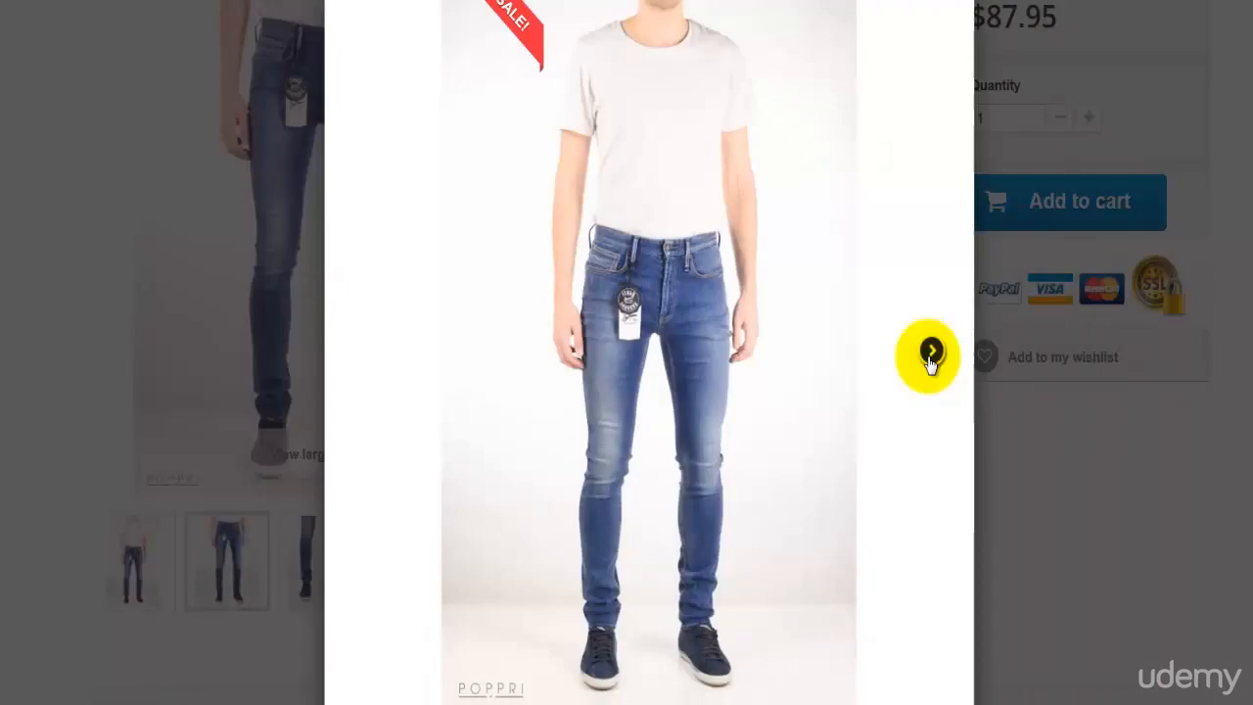
{"action": "left_click", "coordinate": [931, 351]}
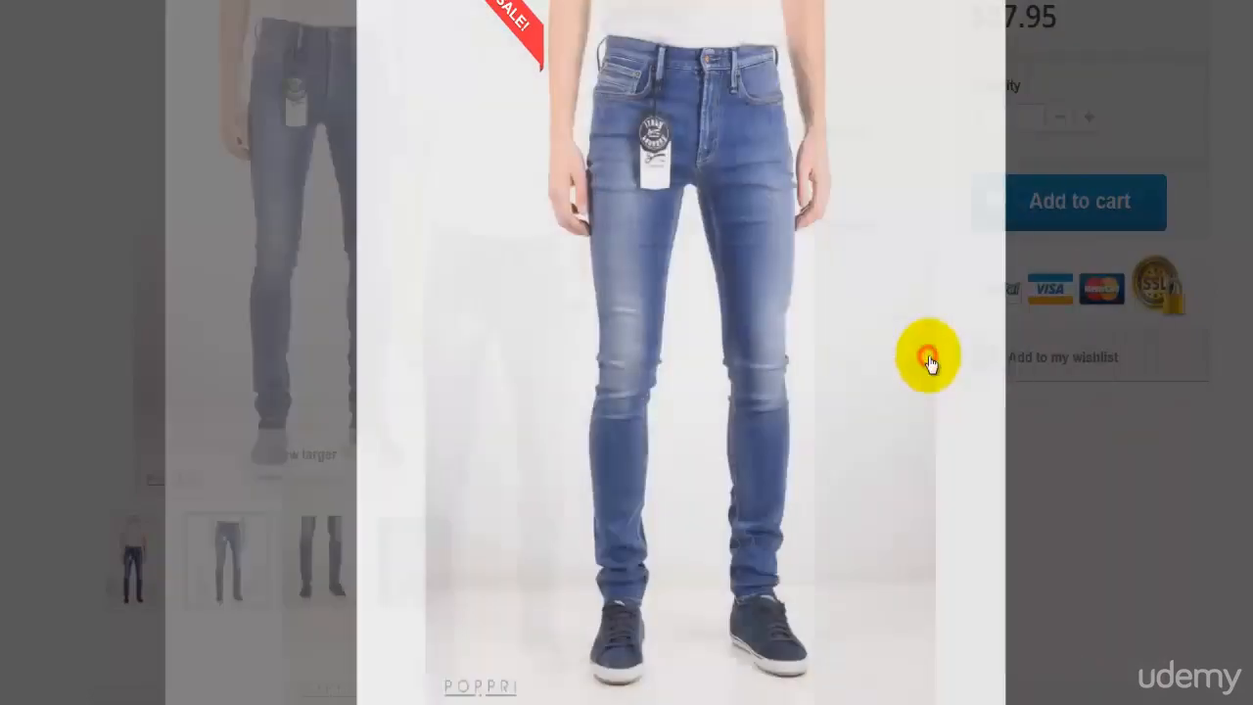
{"action": "left_click", "coordinate": [974, 88]}
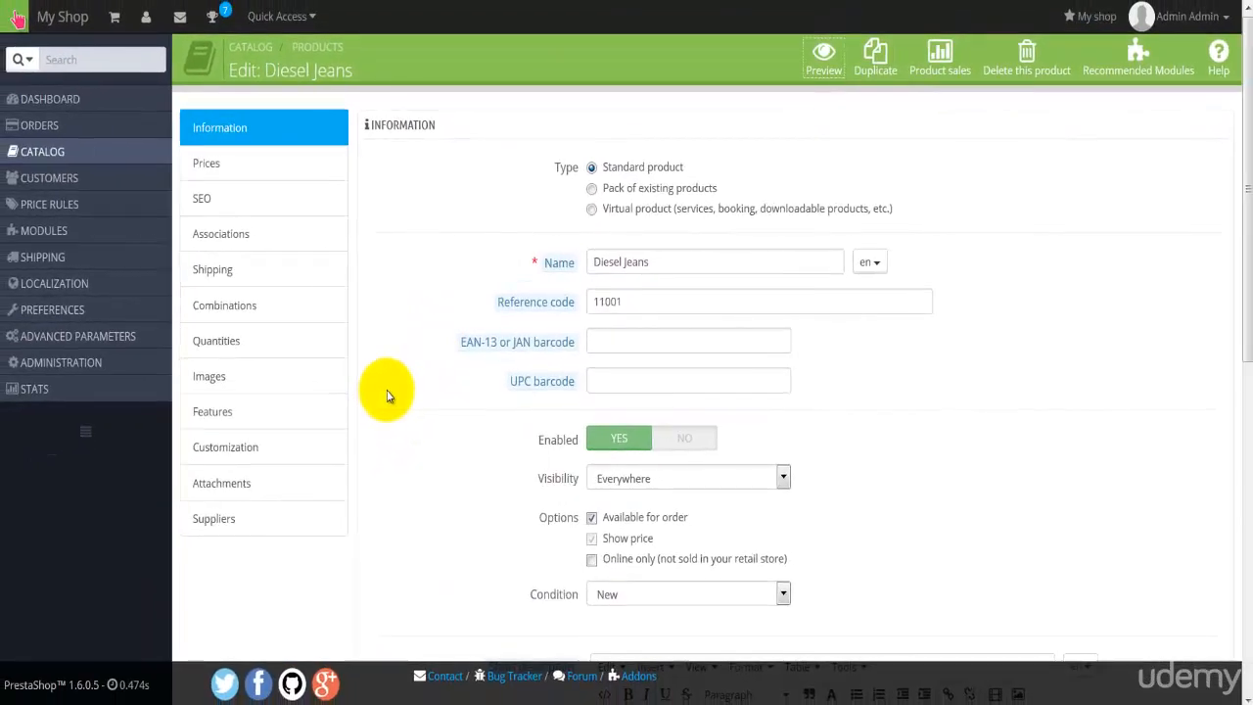
Start duplicating the Diesel Jeans product from its edit page and decline the prompt about copying its images
{"action": "mouse_move", "coordinate": [133, 142]}
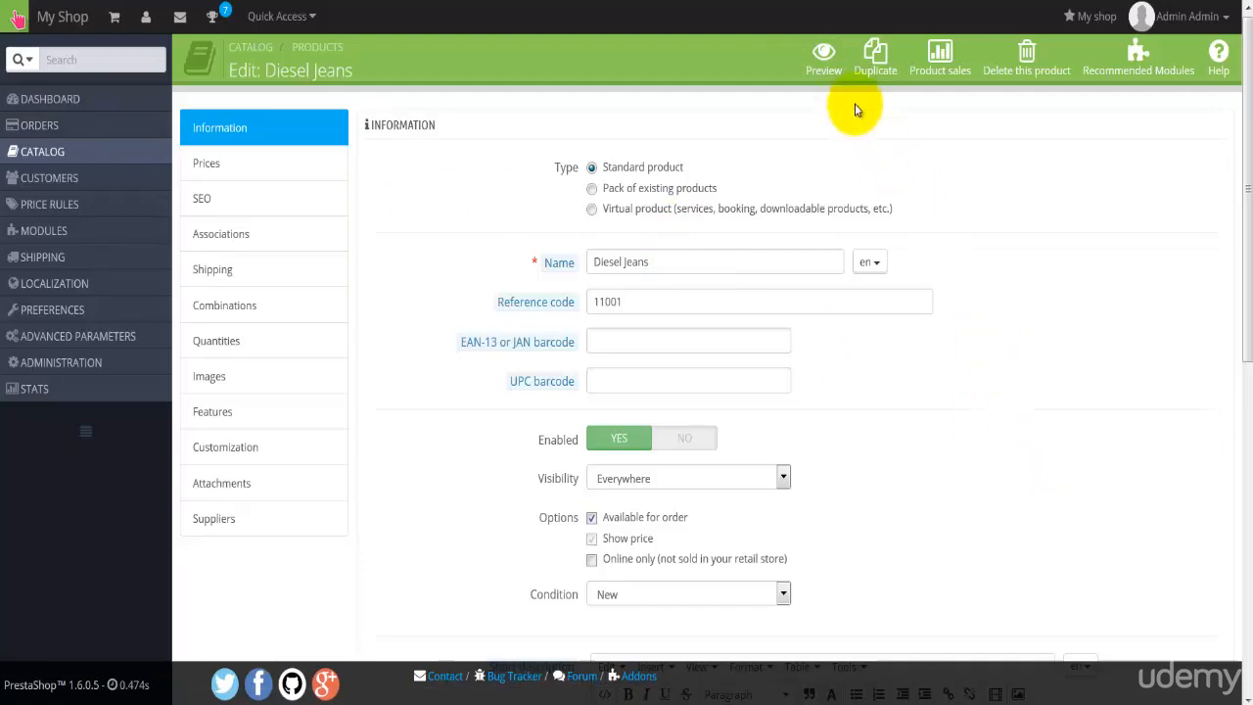
{"action": "left_click", "coordinate": [866, 66]}
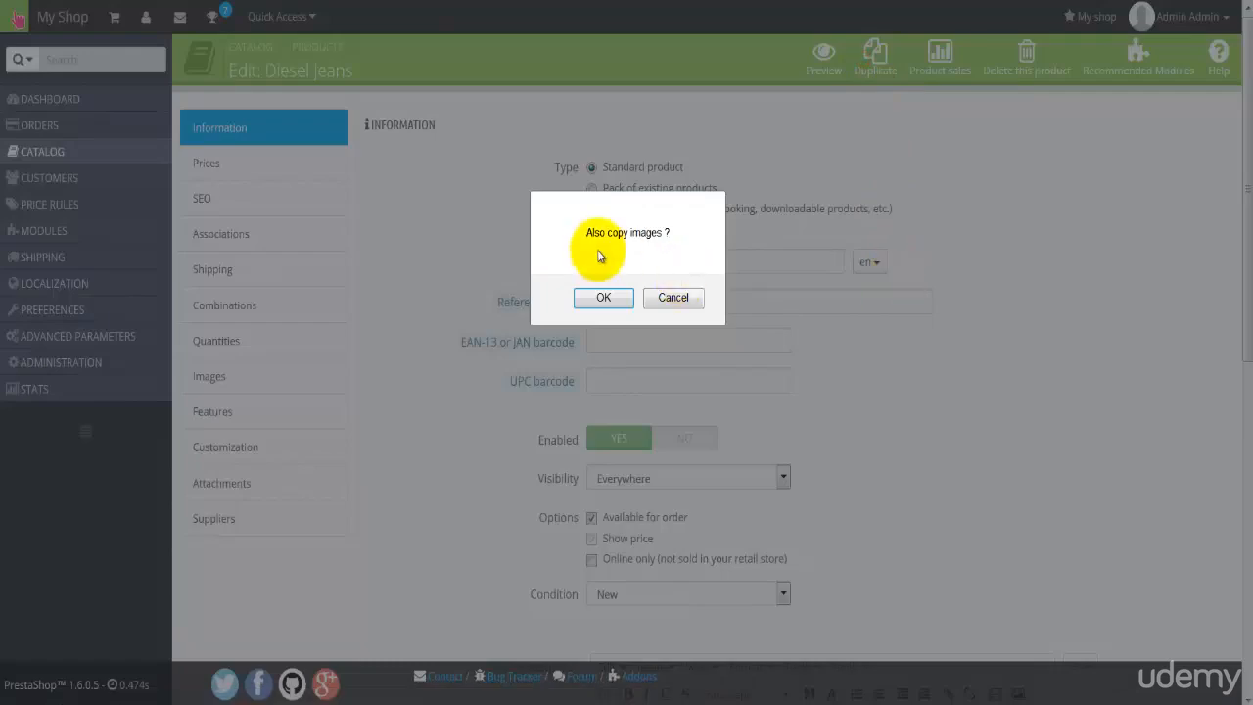
{"action": "left_click", "coordinate": [672, 298]}
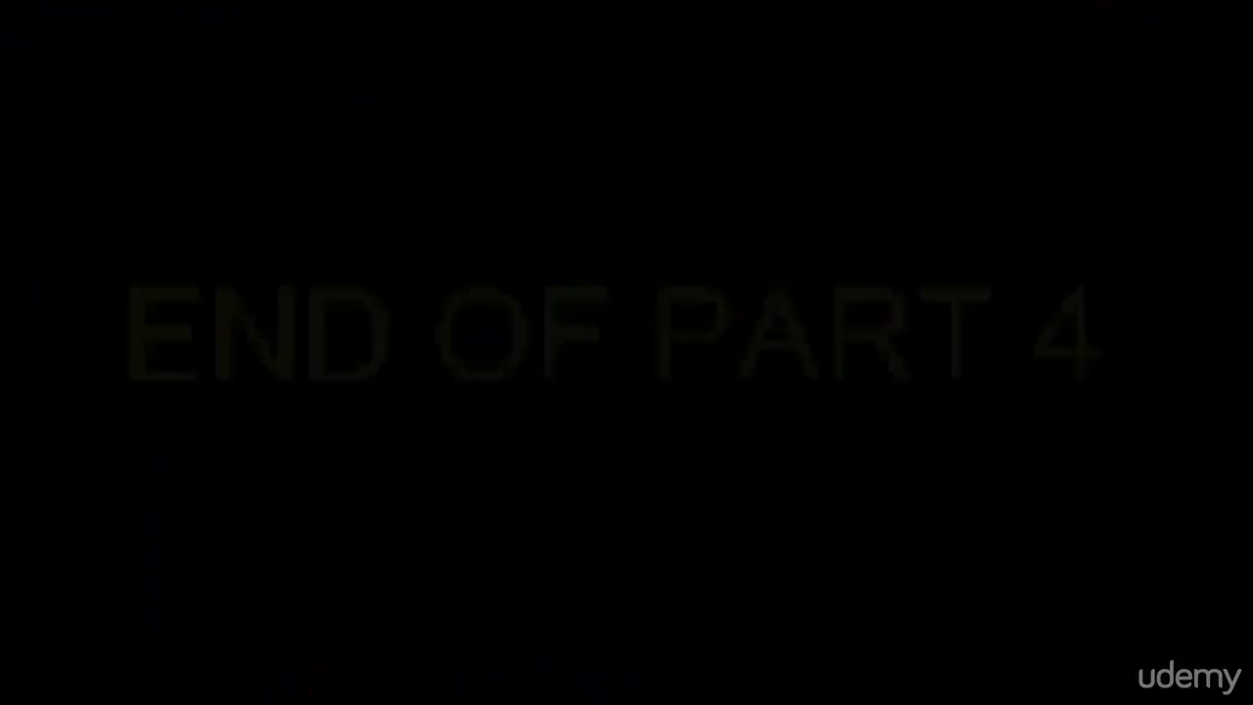